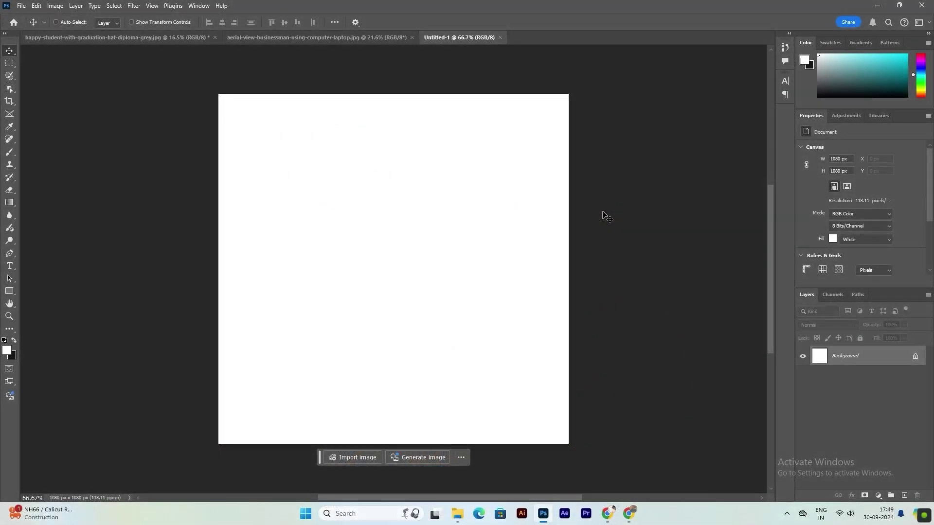
# Fit the blank 1080×1080 Untitled-1 canvas fully on screen.
pyautogui.hotkey('ctrl', '0')
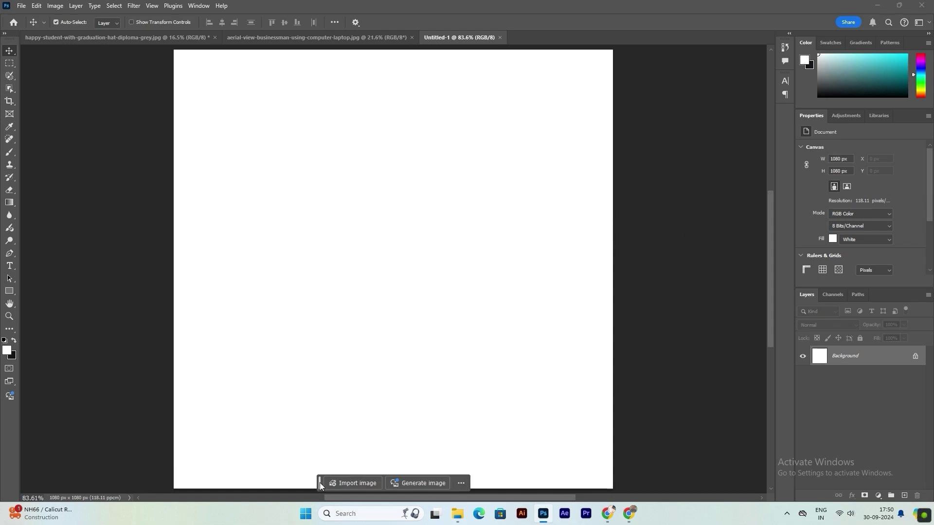
# Drag the aerial laptop-desk photo from its document into Untitled-1 as a new layer.
pyautogui.moveTo(320, 484); pyautogui.dragTo(706, 422)
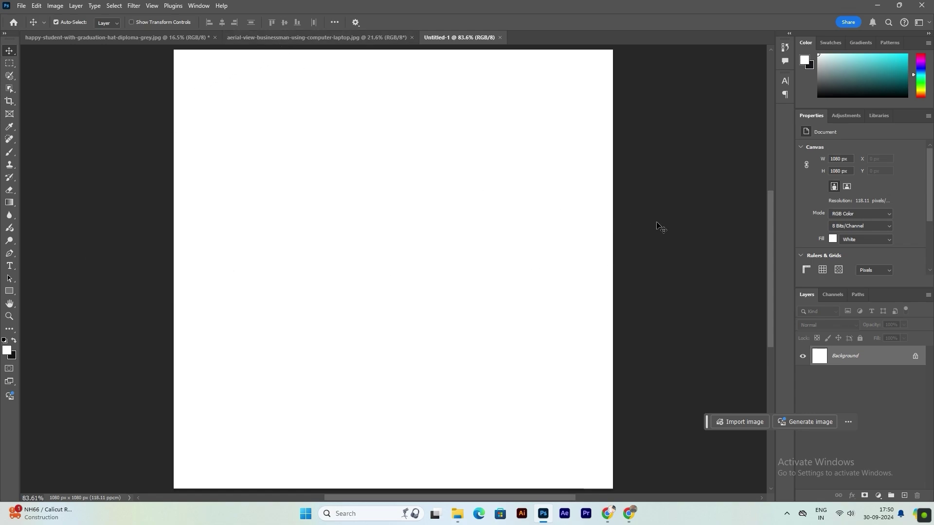
pyautogui.click(139, 38)
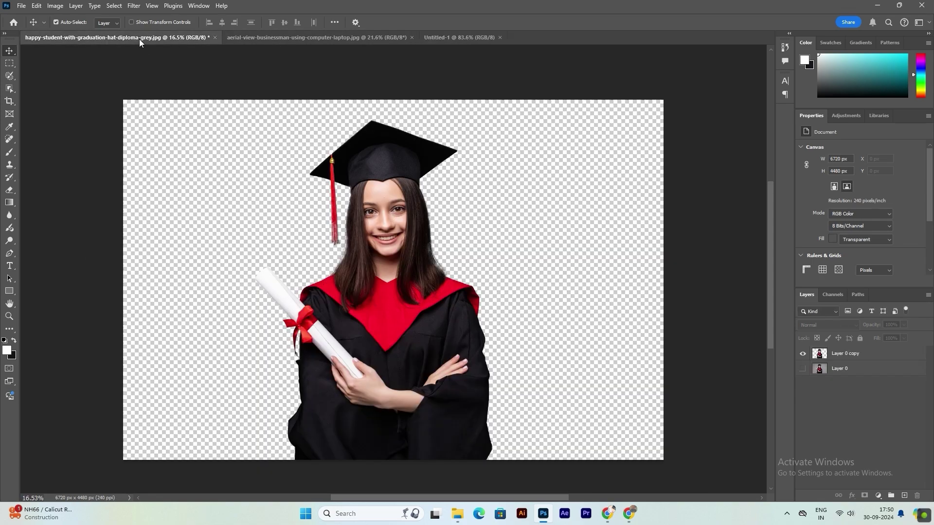
pyautogui.click(258, 38)
pyautogui.moveTo(321, 218)
pyautogui.mouseDown()
pyautogui.moveTo(414, 287)
pyautogui.moveTo(412, 310)
pyautogui.mouseUp()
pyautogui.scroll(-2, 412, 311)
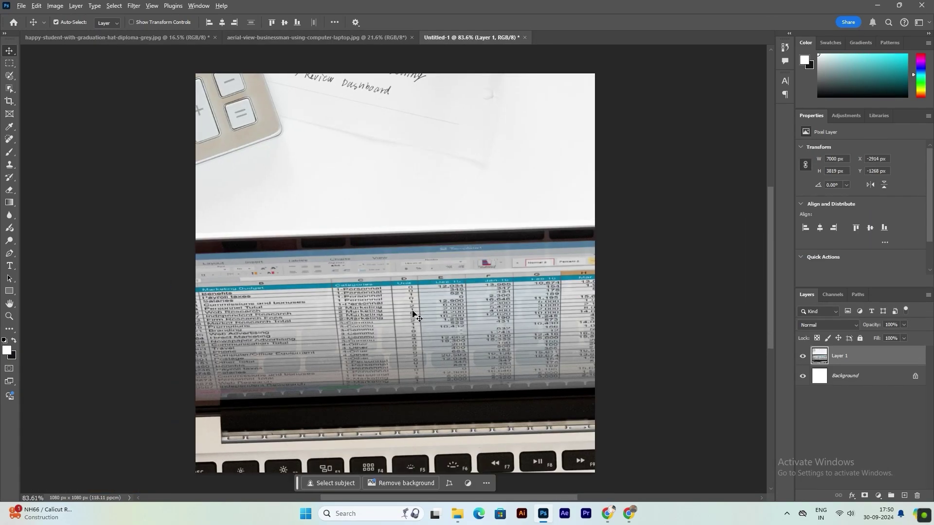
pyautogui.scroll(-3, 412, 311)
pyautogui.scroll(-2, 412, 311)
pyautogui.scroll(-2, 413, 311)
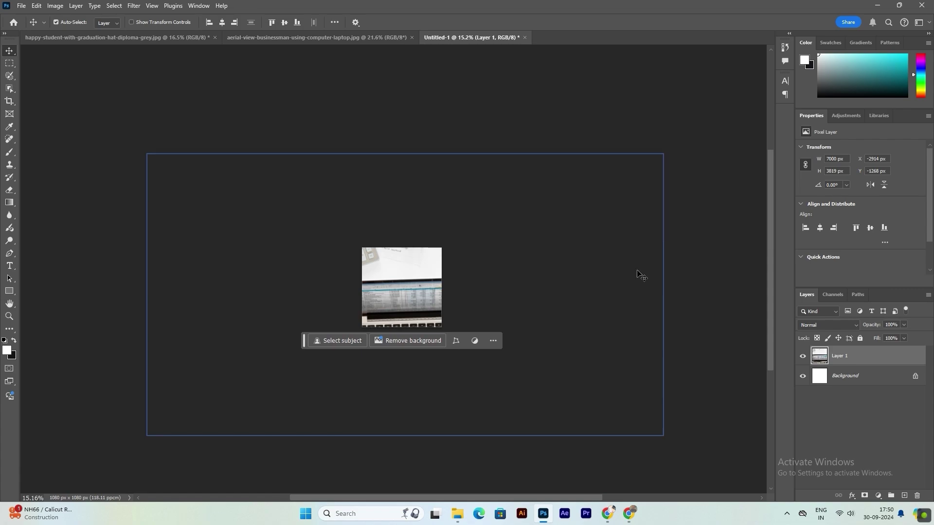
# Scale the desk photo down to span the full 1080 px canvas width.
pyautogui.hotkey('ctrl', 't')
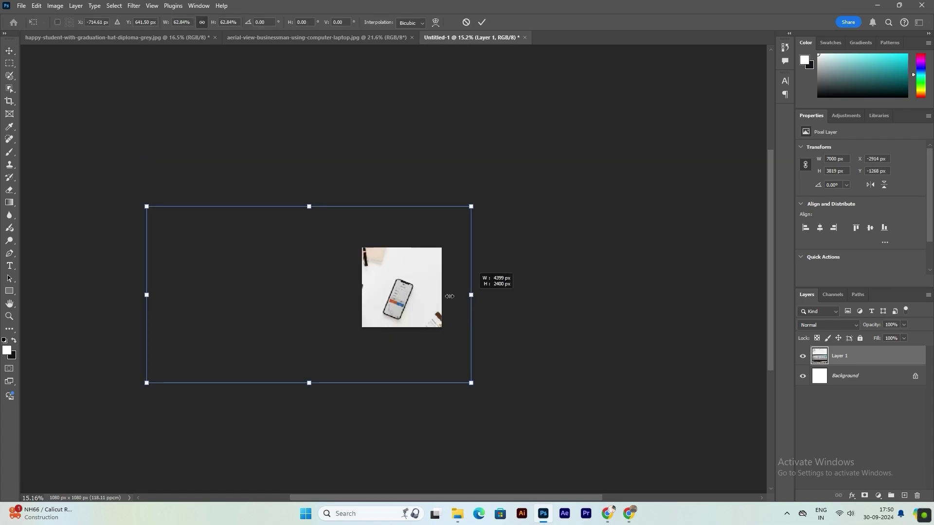
pyautogui.moveTo(663, 292)
pyautogui.mouseDown()
pyautogui.moveTo(426, 294)
pyautogui.moveTo(497, 294)
pyautogui.mouseUp()
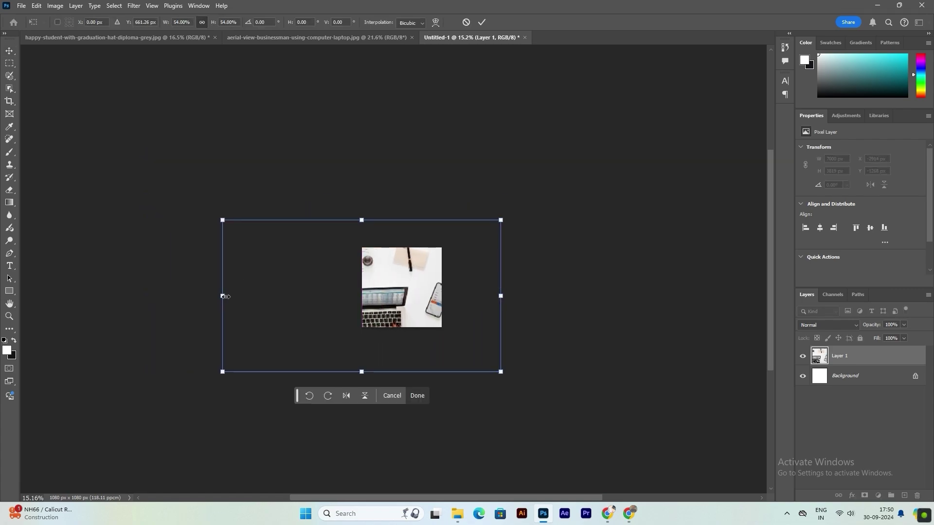
pyautogui.moveTo(223, 296); pyautogui.dragTo(350, 296)
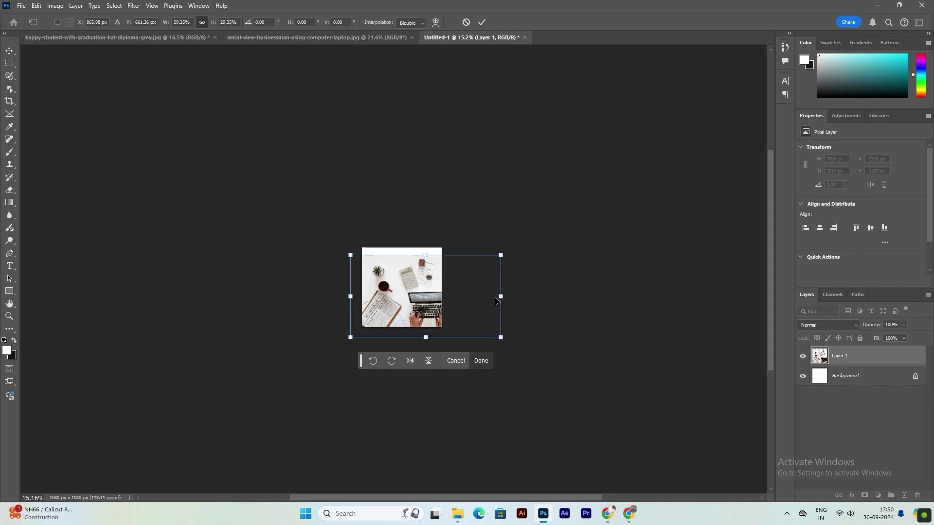
pyautogui.moveTo(495, 301); pyautogui.dragTo(436, 301)
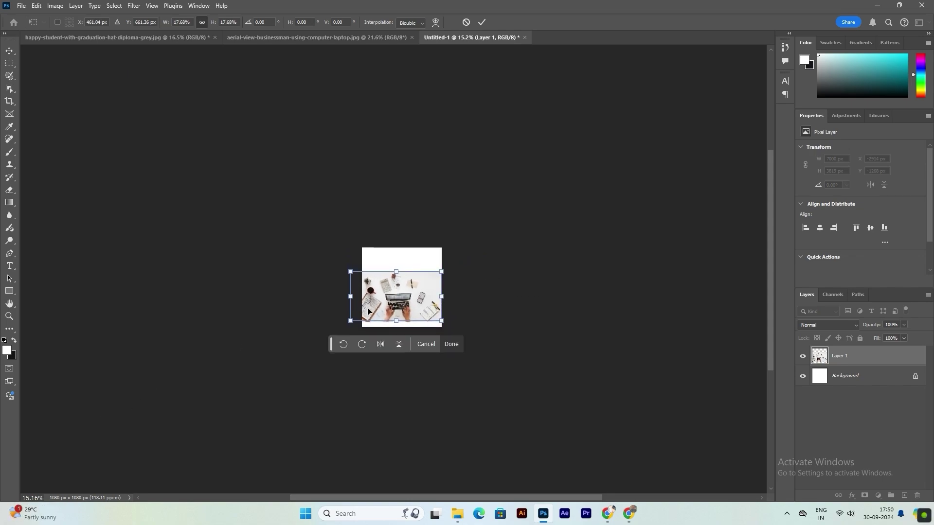
pyautogui.moveTo(350, 298); pyautogui.dragTo(362, 298)
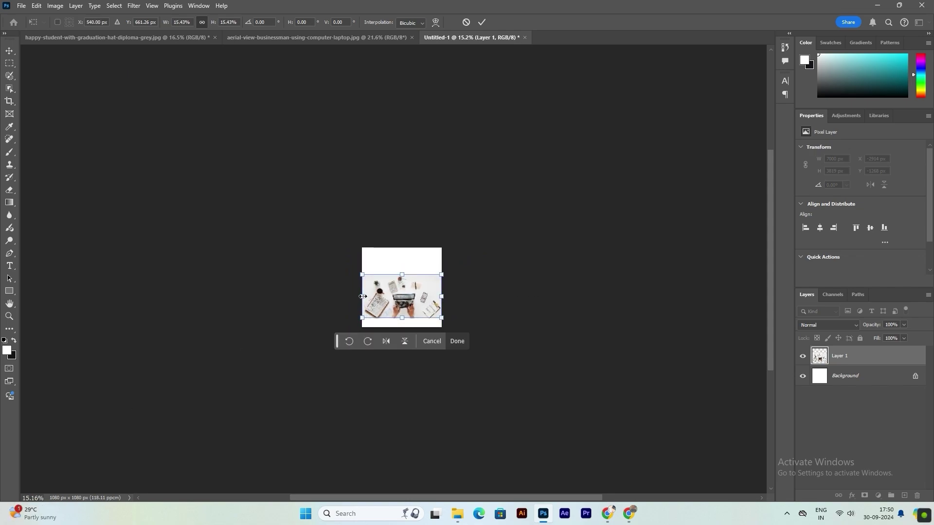
pyautogui.press('Return')
pyautogui.hotkey('ctrl', '0')
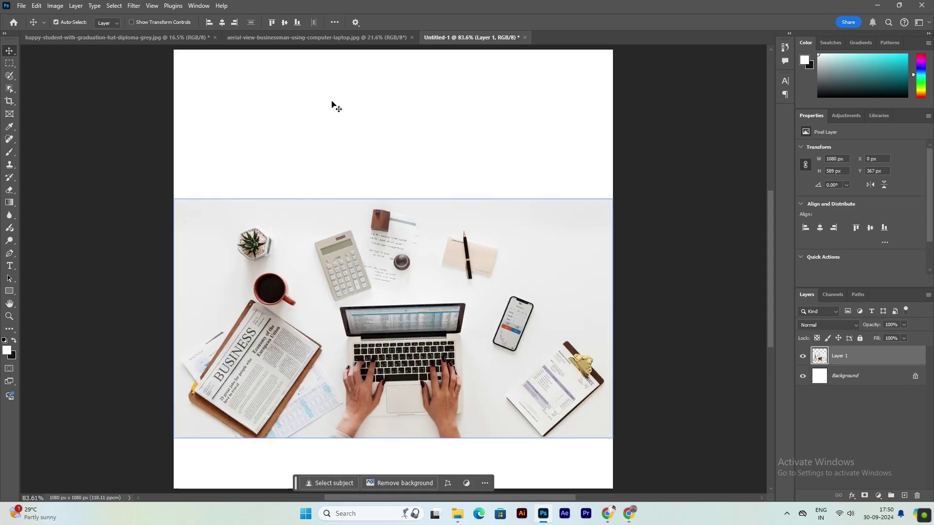
# Align the desk photo to the canvas bottom edge and add an empty Layer 2.
pyautogui.click(297, 21)
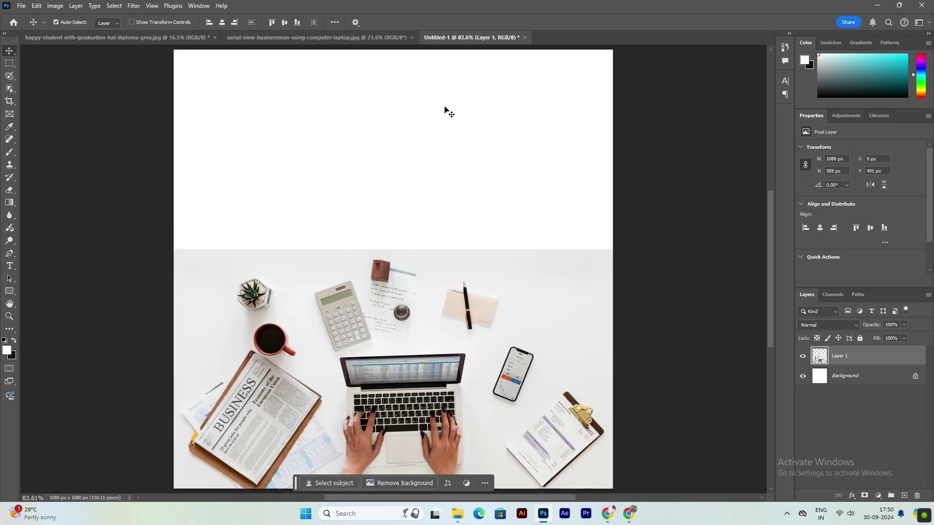
pyautogui.click(654, 189)
pyautogui.click(323, 359)
pyautogui.click(632, 179)
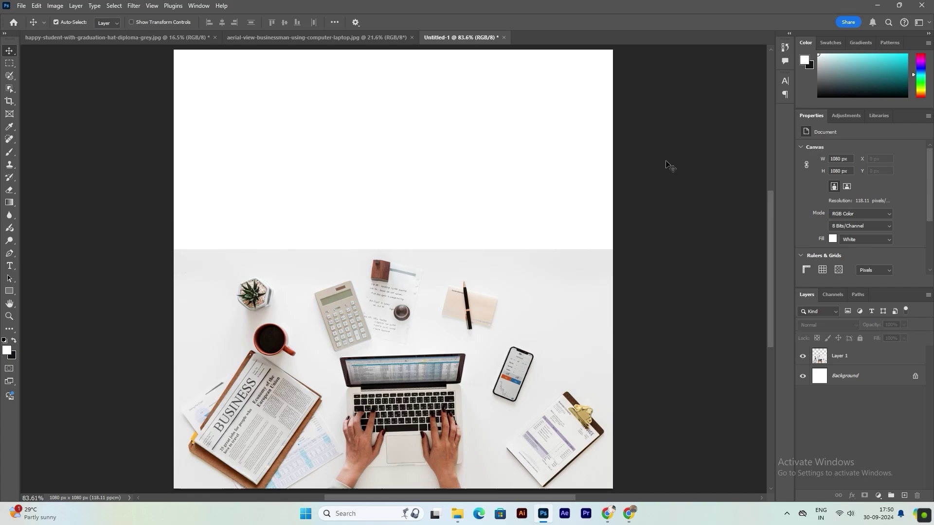
pyautogui.click(611, 334)
pyautogui.click(632, 321)
pyautogui.click(553, 314)
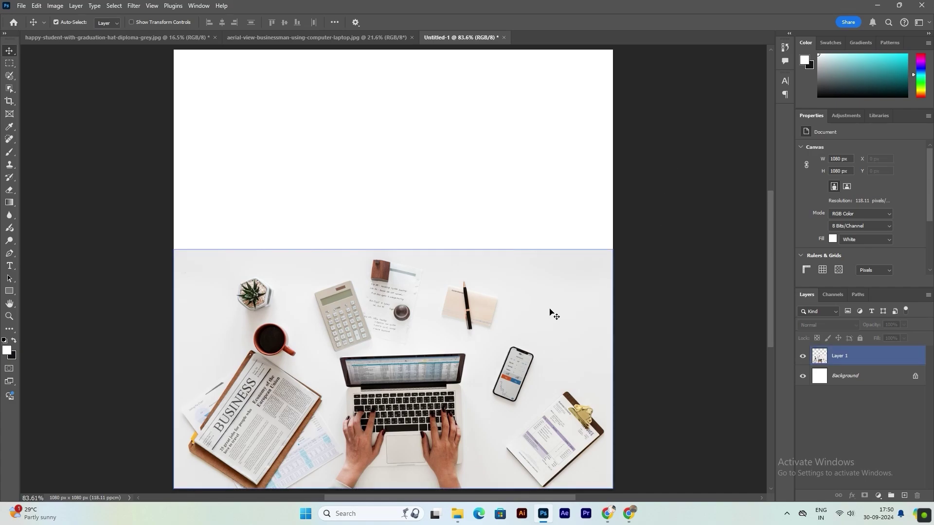
pyautogui.click(699, 231)
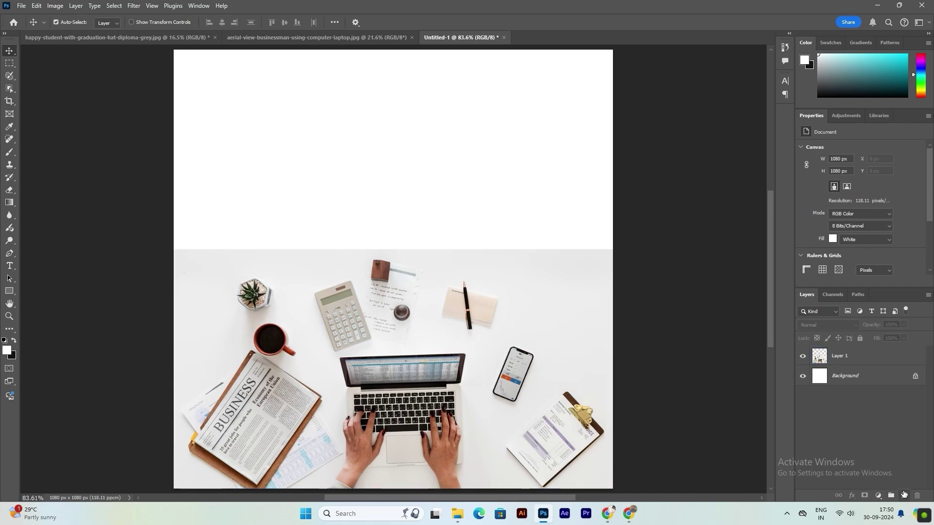
pyautogui.click(904, 495)
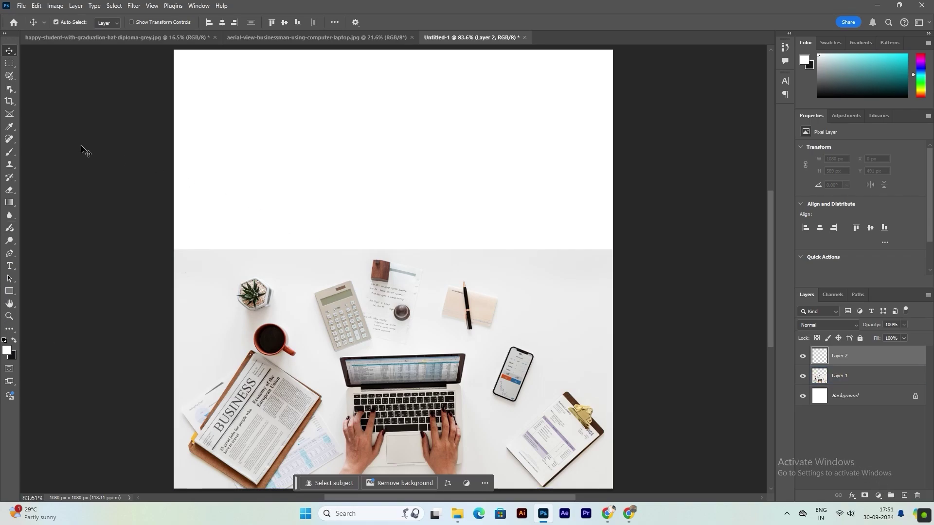
# Fill Layer 2 with light grey sampled from the desk photo, placed below Layer 1.
pyautogui.click(10, 126)
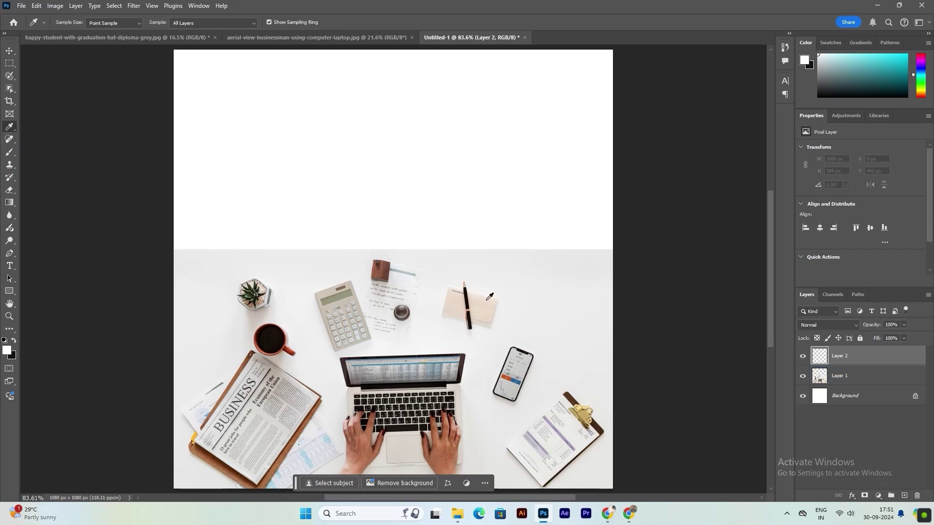
pyautogui.click(542, 274)
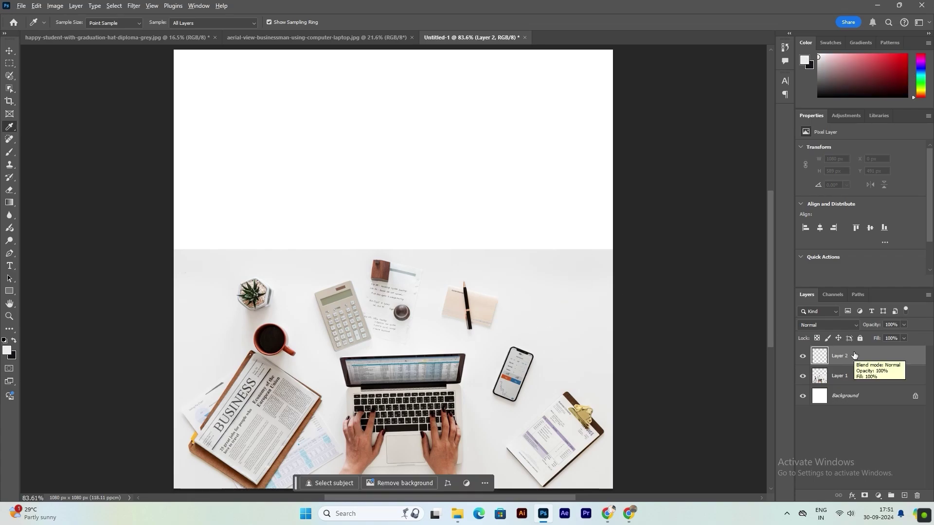
pyautogui.hotkey('alt', 'BackSpace')
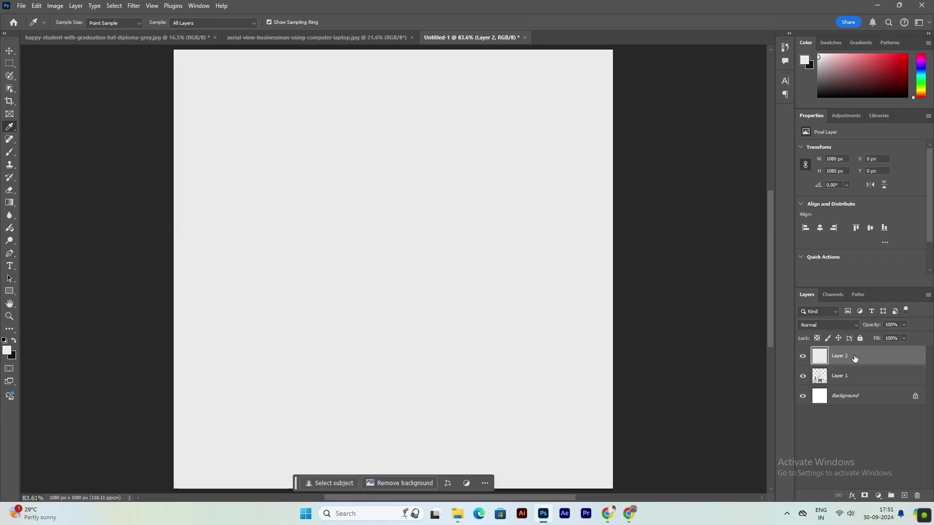
pyautogui.moveTo(854, 358); pyautogui.dragTo(855, 383)
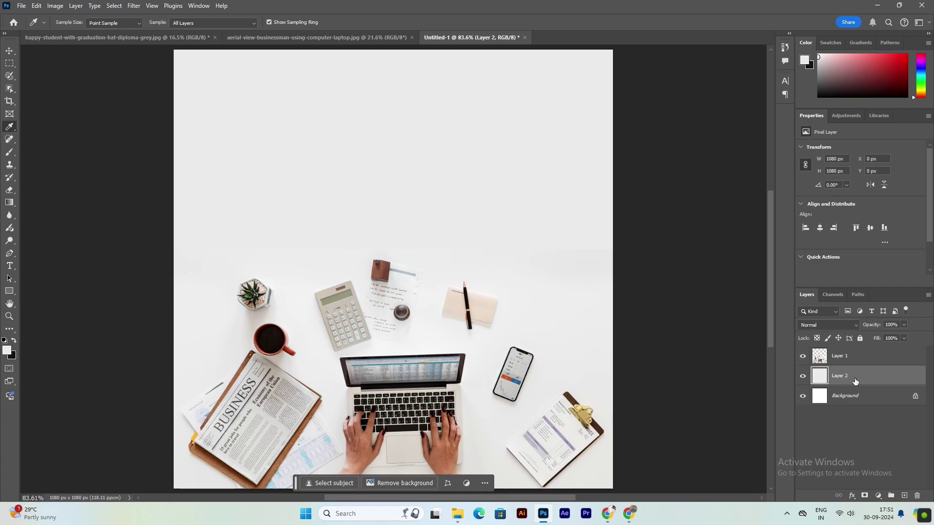
pyautogui.click(9, 51)
pyautogui.click(431, 332)
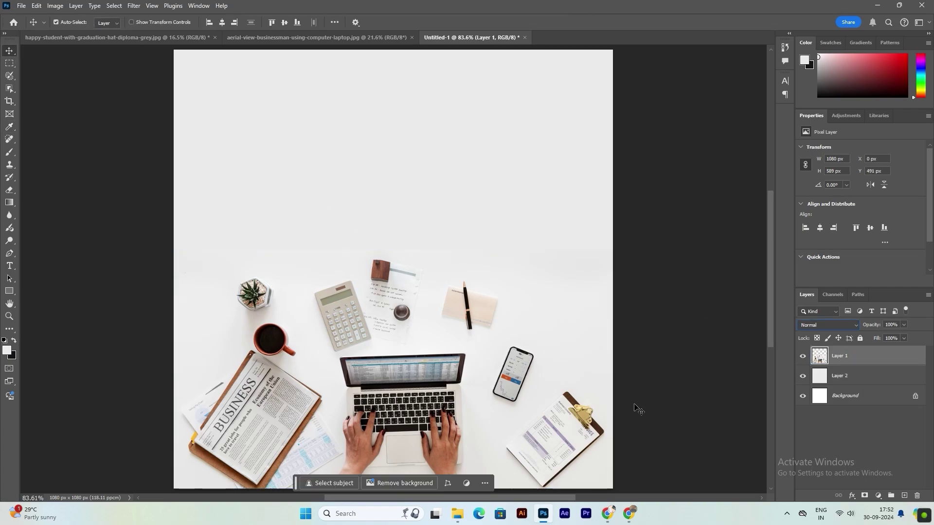
pyautogui.click(669, 336)
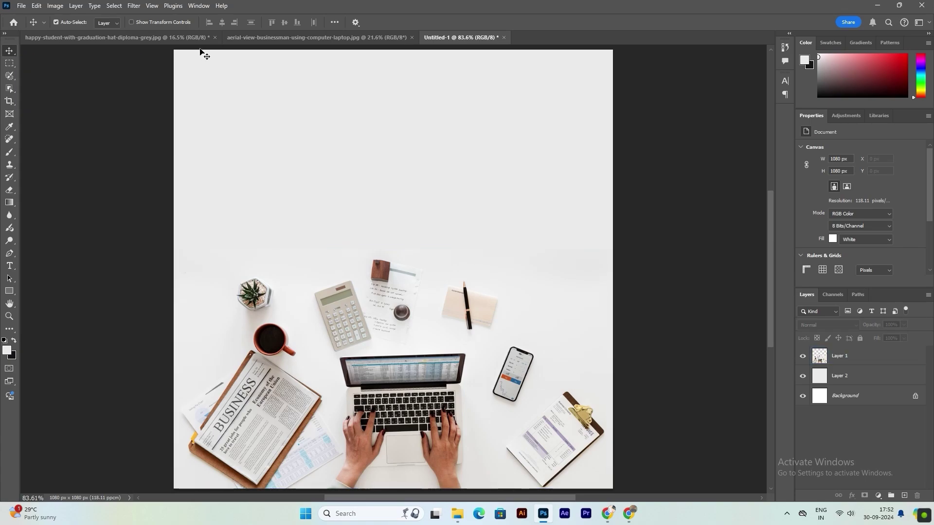
# Duplicate the cut-out graduate layer and drag it into the ad document.
pyautogui.click(261, 37)
pyautogui.click(132, 37)
pyautogui.hotkey('ctrl', 'j')
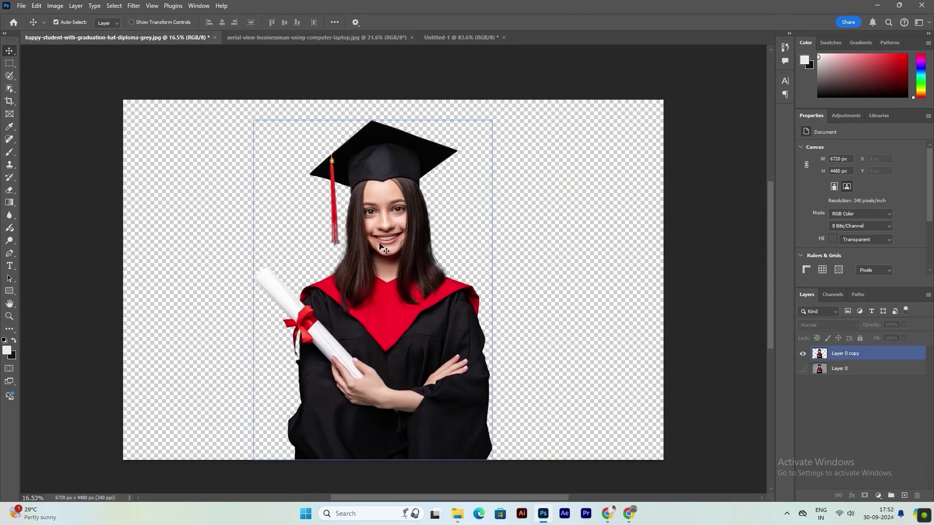
pyautogui.moveTo(407, 157)
pyautogui.mouseDown()
pyautogui.moveTo(436, 51)
pyautogui.moveTo(417, 333)
pyautogui.mouseUp()
pyautogui.scroll(-3, 425, 321)
pyautogui.scroll(-4, 424, 321)
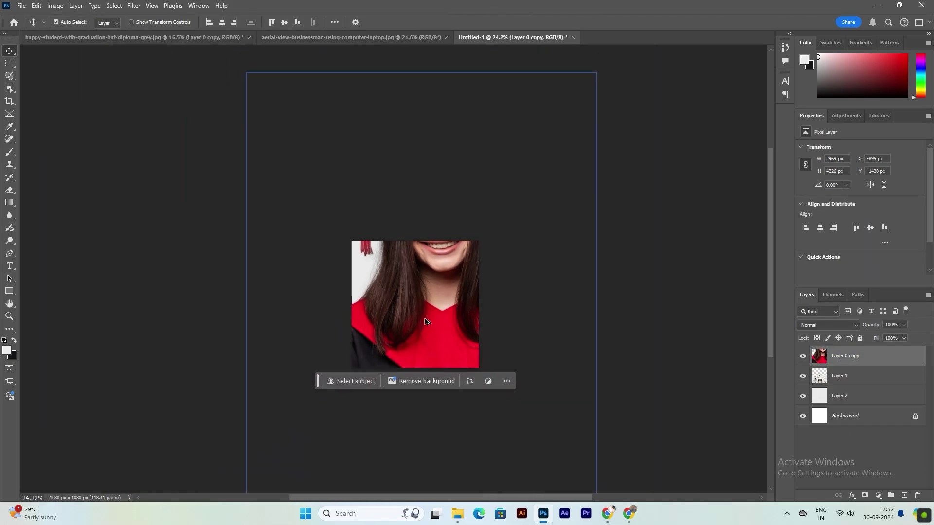
# Shrink the graduate to about a third and nudge her up and right.
pyautogui.hotkey('ctrl', 't')
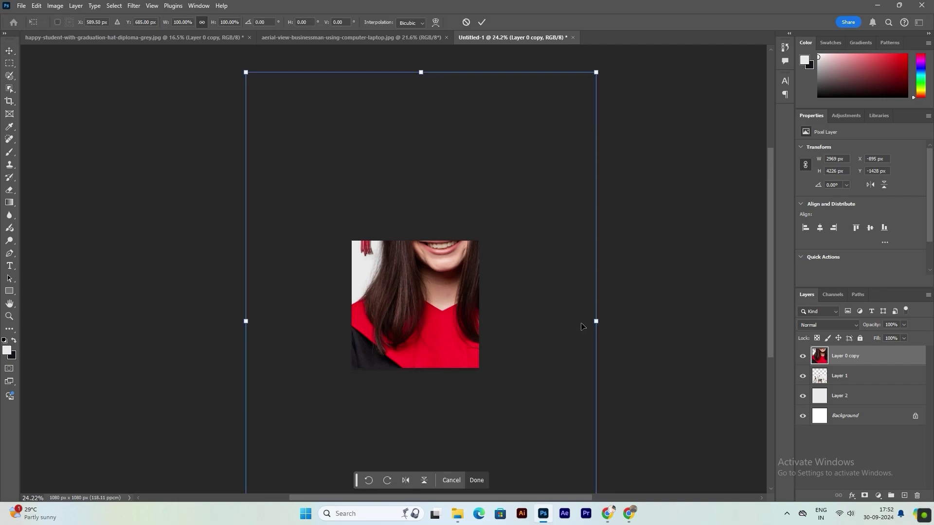
pyautogui.moveTo(596, 321)
pyautogui.mouseDown()
pyautogui.moveTo(372, 321)
pyautogui.moveTo(469, 332)
pyautogui.moveTo(409, 337)
pyautogui.moveTo(445, 341)
pyautogui.mouseUp()
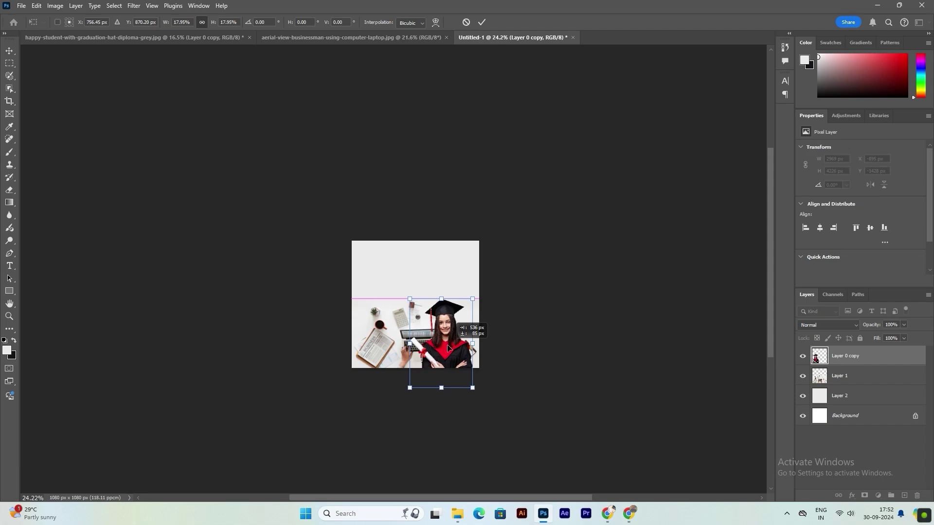
pyautogui.press('Return')
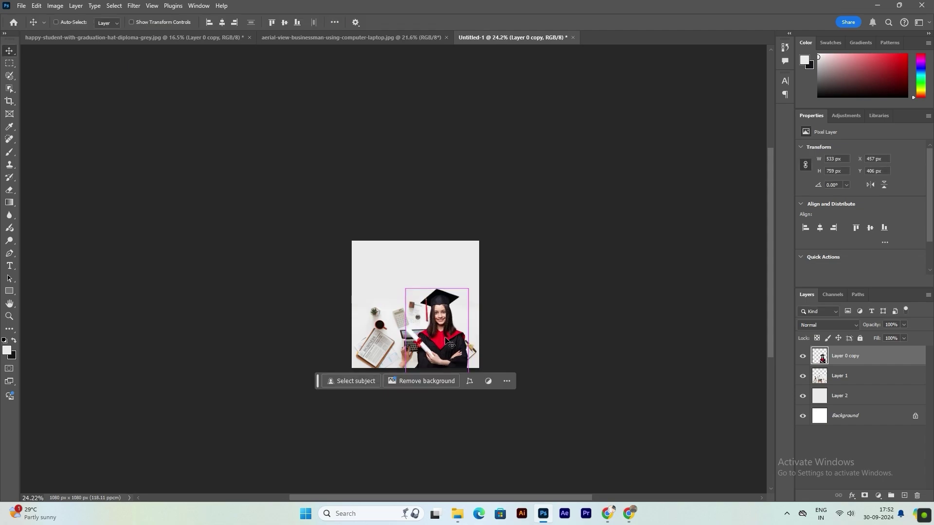
pyautogui.hotkey('ctrl', '0')
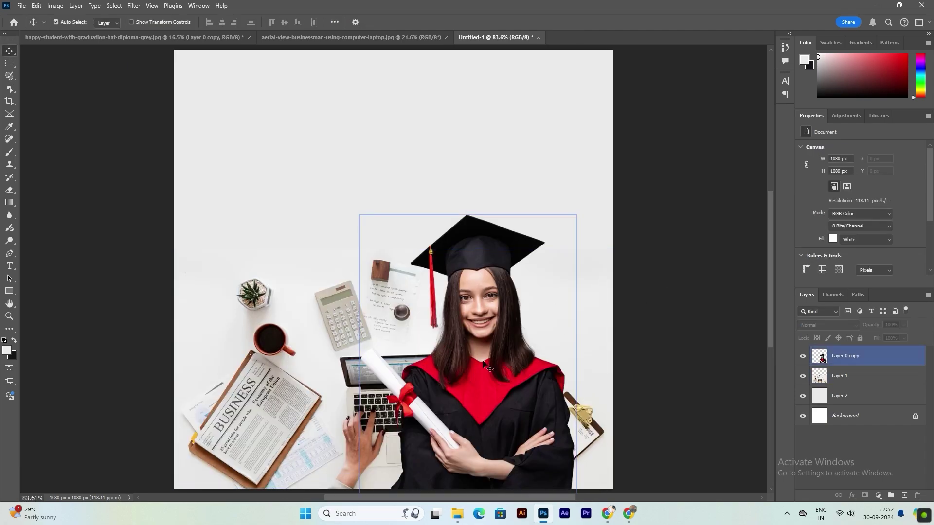
pyautogui.moveTo(484, 363); pyautogui.dragTo(493, 328)
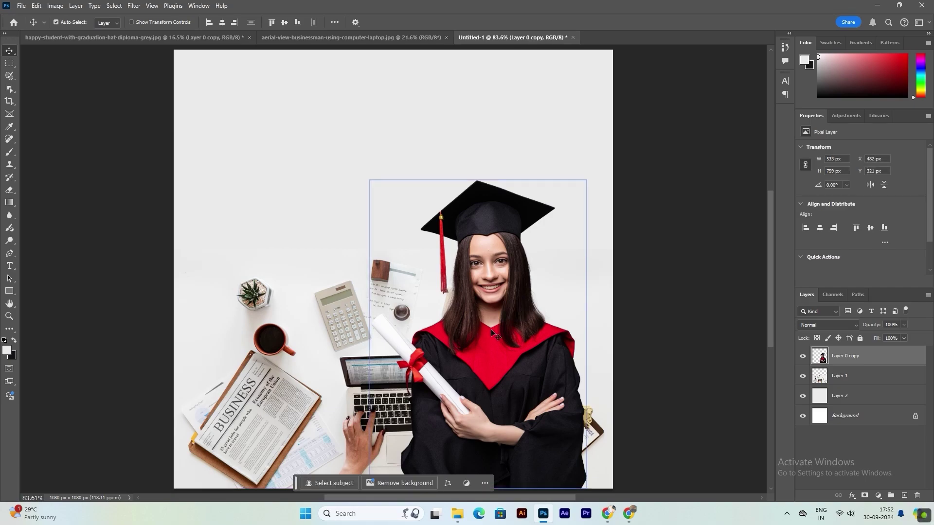
# Fine-tune the graduate's size and position on the lower right, anchored to the bottom.
pyautogui.hotkey('ctrl', 't')
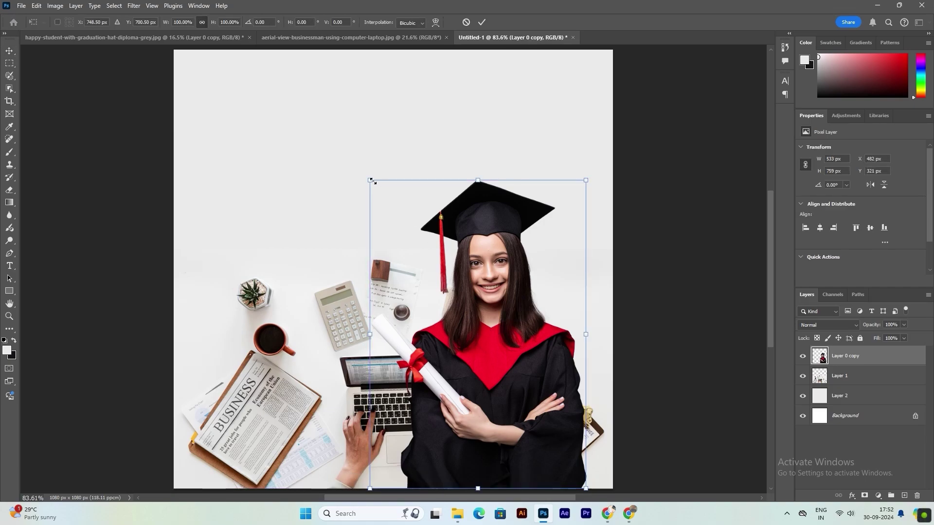
pyautogui.moveTo(370, 180); pyautogui.dragTo(322, 113)
pyautogui.moveTo(419, 294); pyautogui.dragTo(438, 296)
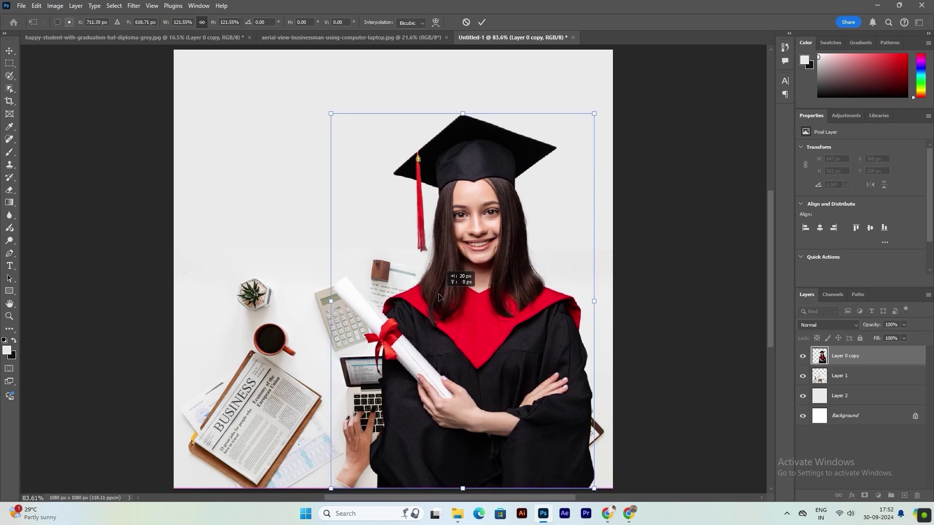
pyautogui.moveTo(331, 114); pyautogui.dragTo(365, 170)
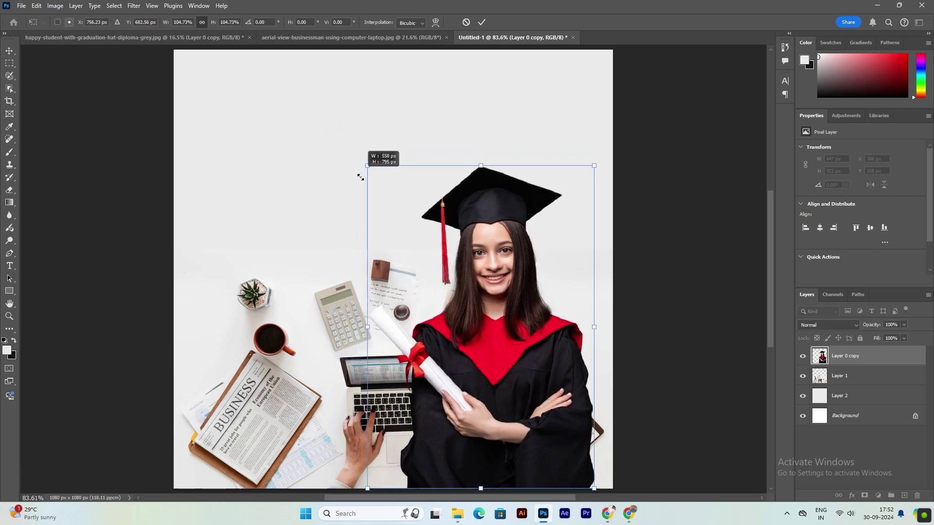
pyautogui.moveTo(490, 319); pyautogui.dragTo(495, 320)
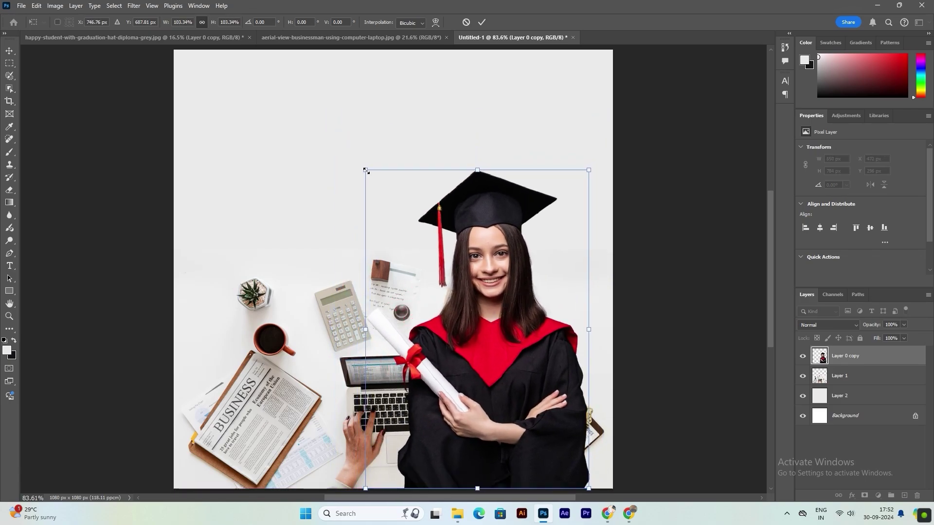
pyautogui.moveTo(365, 171); pyautogui.dragTo(380, 194)
pyautogui.moveTo(472, 343); pyautogui.dragTo(468, 343)
pyautogui.press('Return')
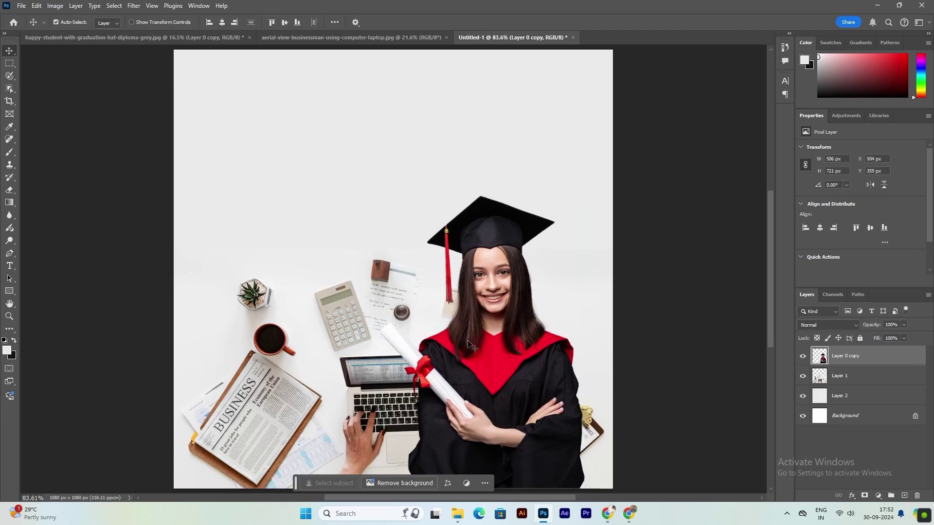
pyautogui.click(708, 225)
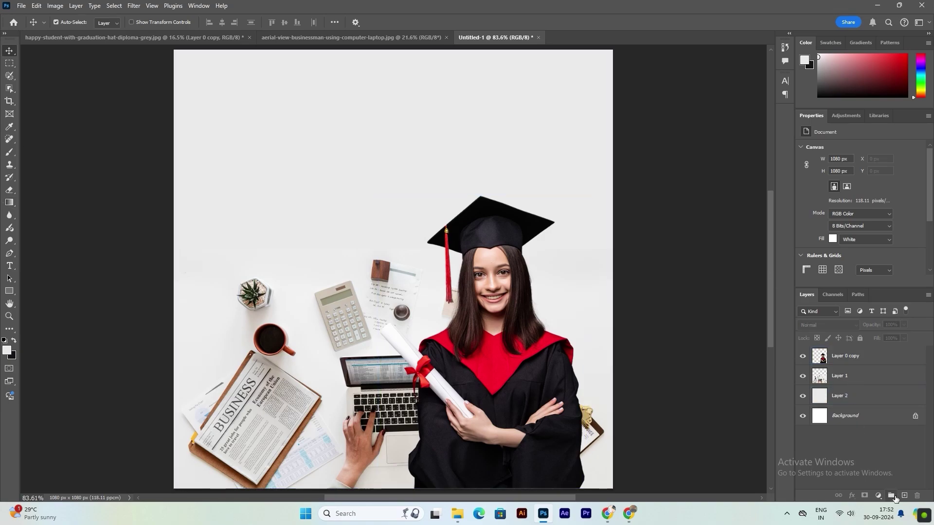
# Add Layer 3 holding a tall #ffffff rectangle running down from the canvas top.
pyautogui.click(904, 495)
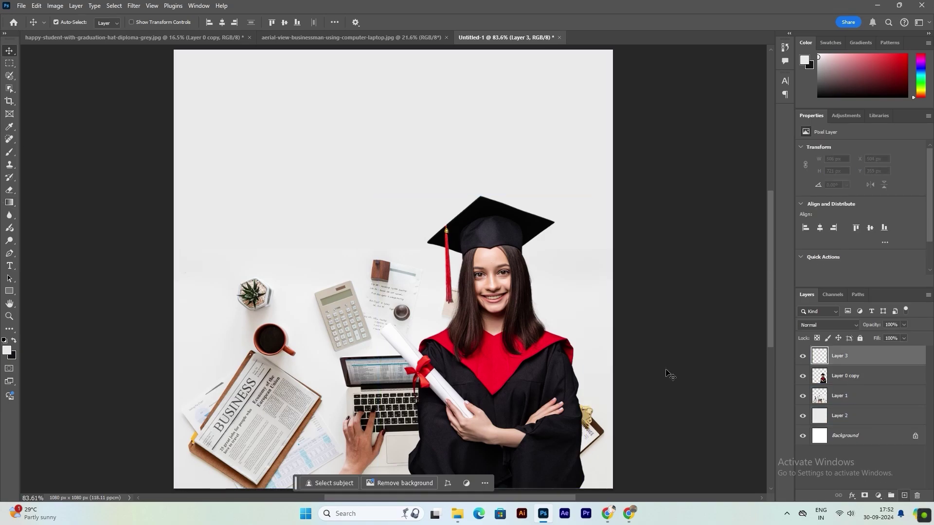
pyautogui.click(9, 63)
pyautogui.moveTo(443, 48); pyautogui.dragTo(561, 371)
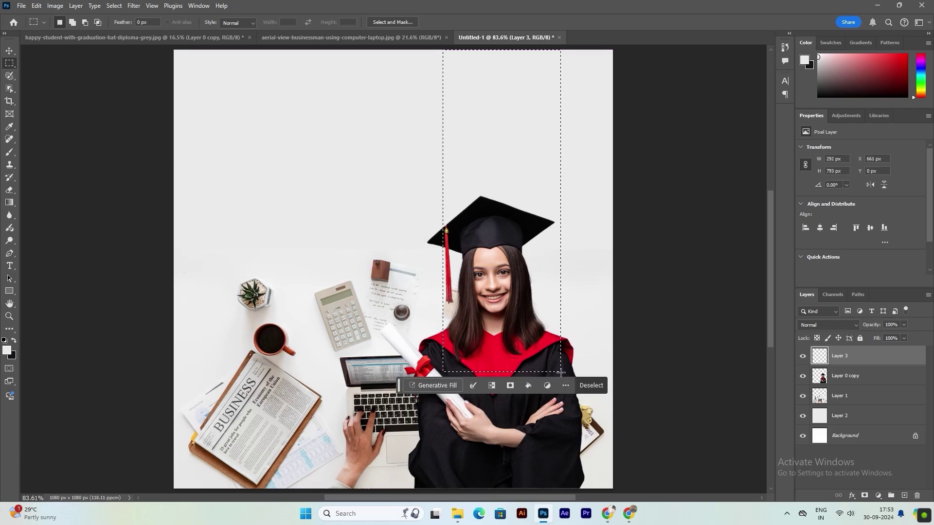
pyautogui.click(6, 352)
pyautogui.write('ffffff')
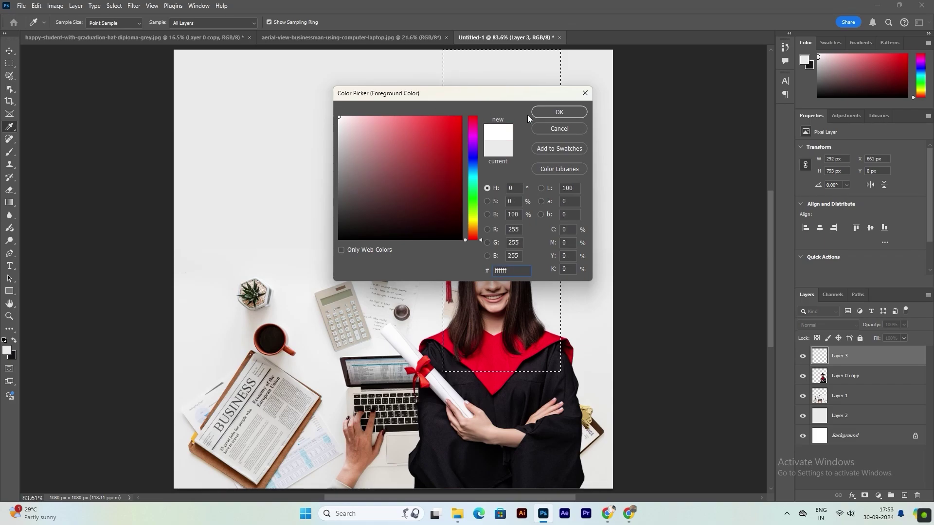
pyautogui.click(546, 112)
pyautogui.hotkey('alt', 'BackSpace')
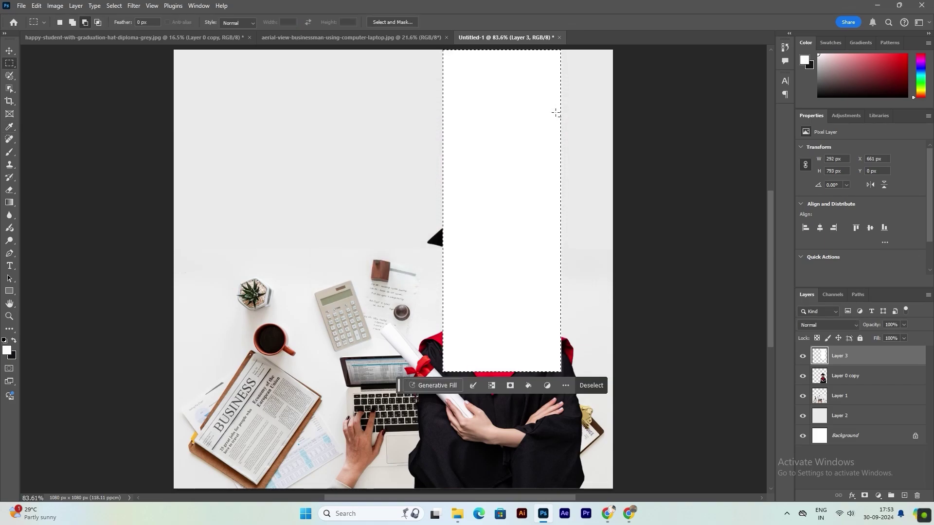
pyautogui.hotkey('ctrl', 'd')
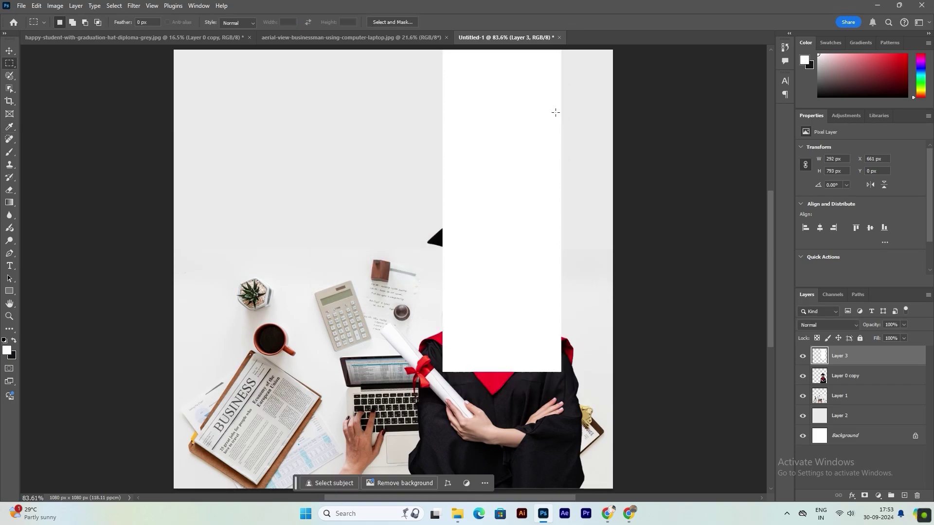
# Move Layer 3 beneath the graduate, nudging the strip left and the graduate right.
pyautogui.press('v')
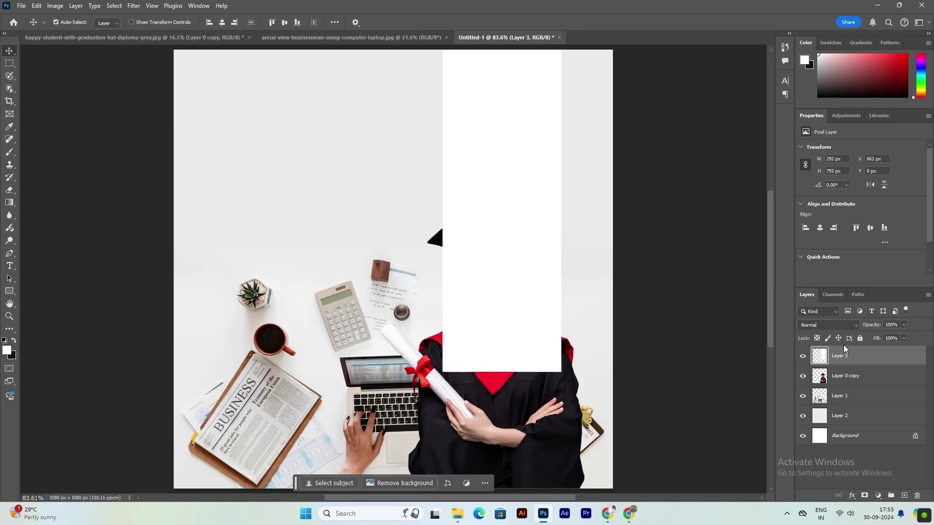
pyautogui.moveTo(839, 356); pyautogui.dragTo(840, 386)
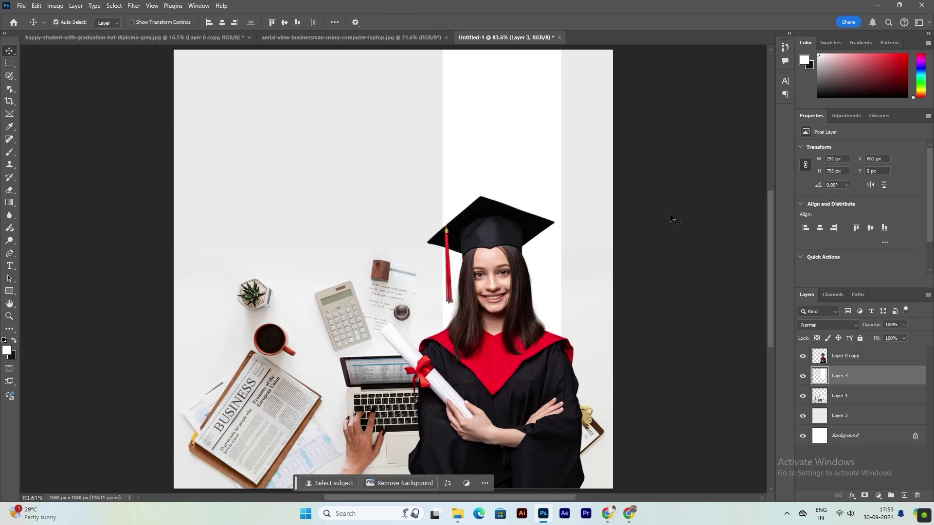
pyautogui.moveTo(524, 154); pyautogui.dragTo(516, 154)
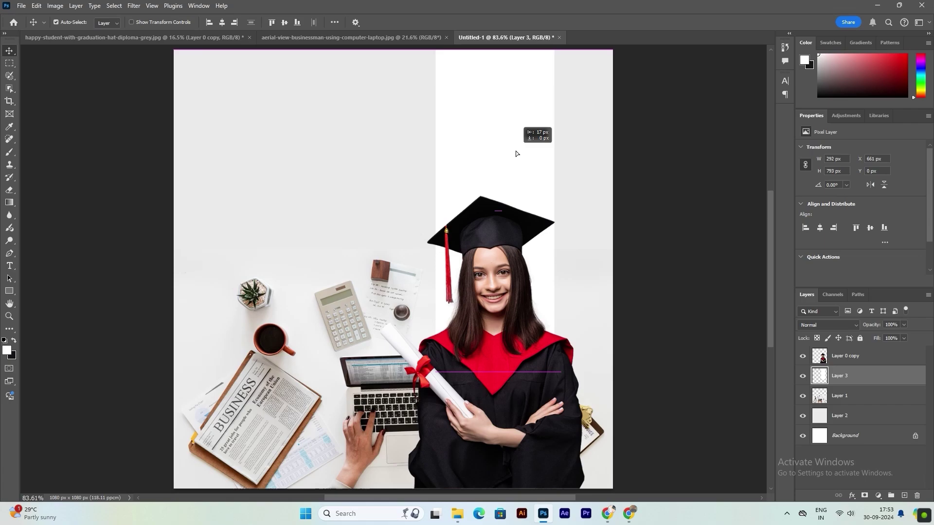
pyautogui.click(533, 392)
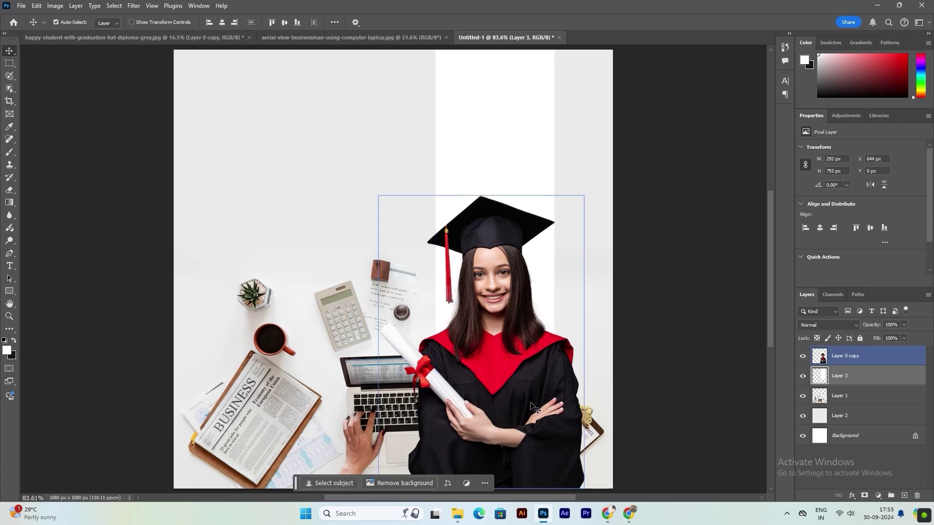
pyautogui.moveTo(535, 228); pyautogui.dragTo(542, 228)
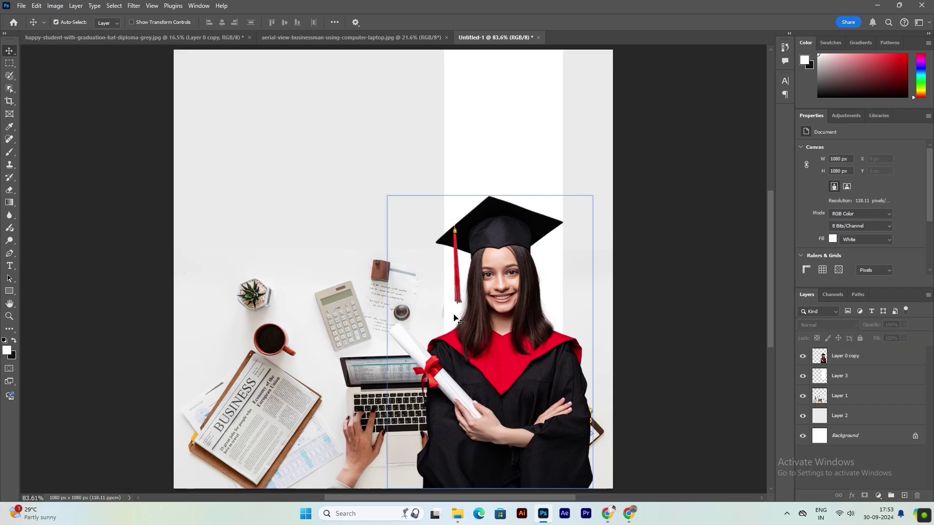
pyautogui.keyDown('ctrl'); pyautogui.click(318, 354); pyautogui.keyUp('ctrl')
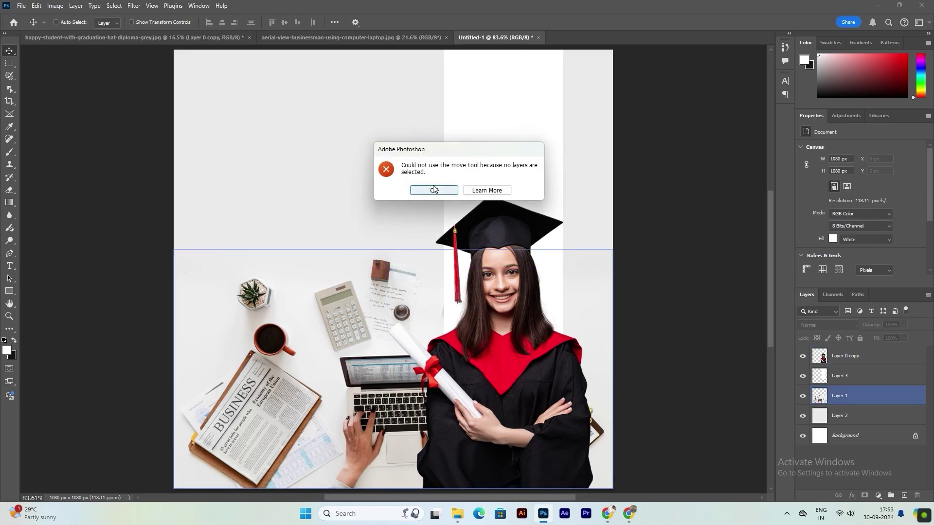
# Dismiss the no-layers error and set the desk photo Layer 1 to 50% opacity.
pyautogui.click(433, 190)
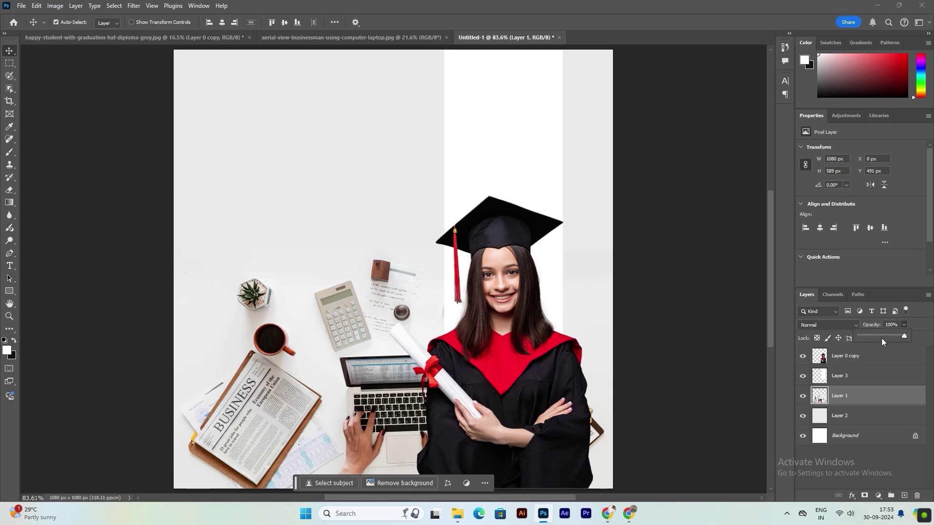
pyautogui.moveTo(881, 338); pyautogui.dragTo(871, 335)
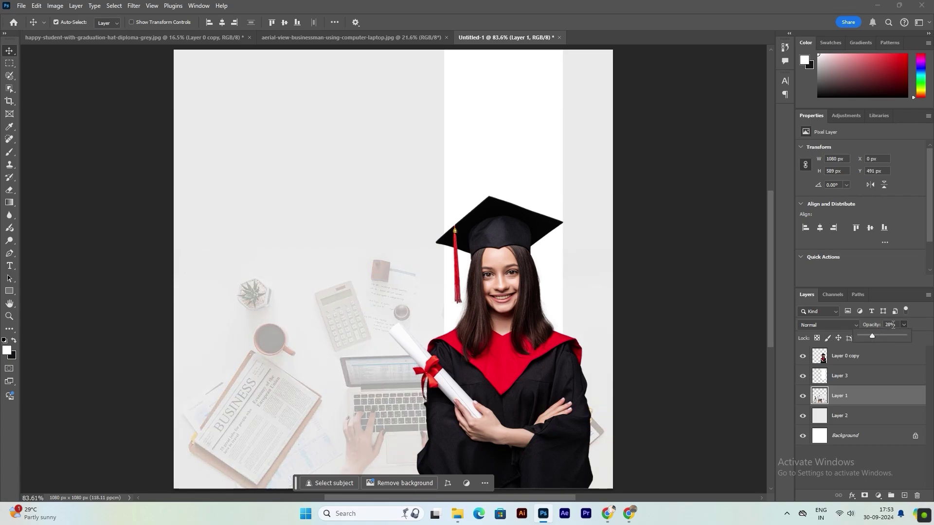
pyautogui.click(874, 324)
pyautogui.write('50')
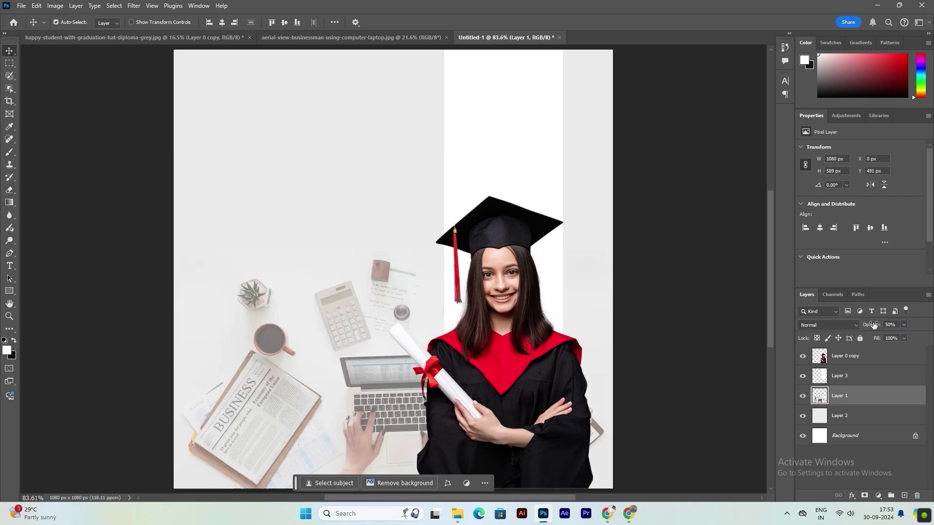
pyautogui.click(650, 263)
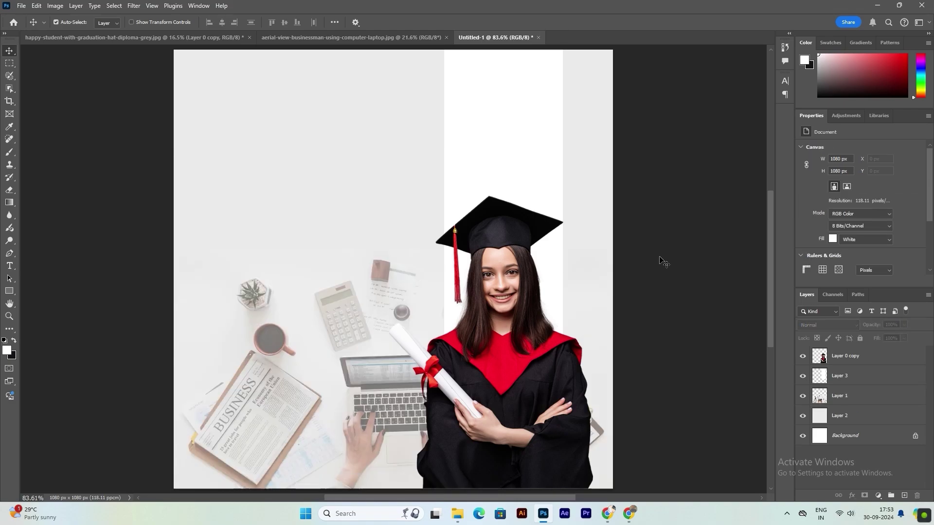
pyautogui.click(559, 223)
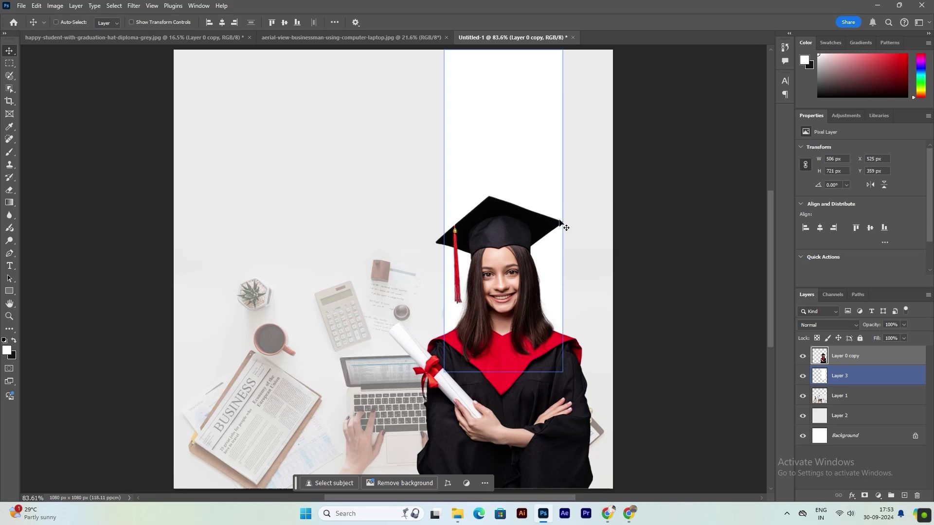
# Enlarge the graduate from her top-right corner and shift her left.
pyautogui.hotkey('ctrl', 't')
pyautogui.moveTo(592, 195); pyautogui.dragTo(628, 143)
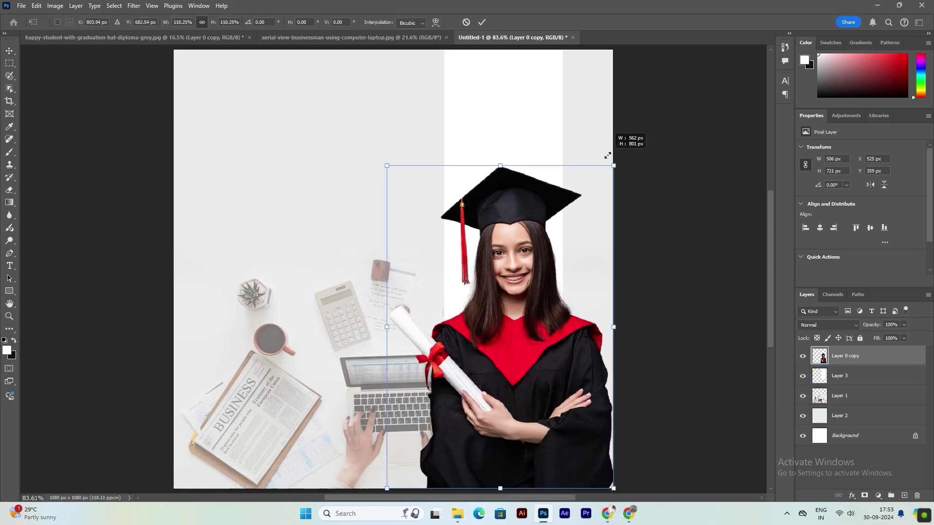
pyautogui.moveTo(543, 329); pyautogui.dragTo(501, 327)
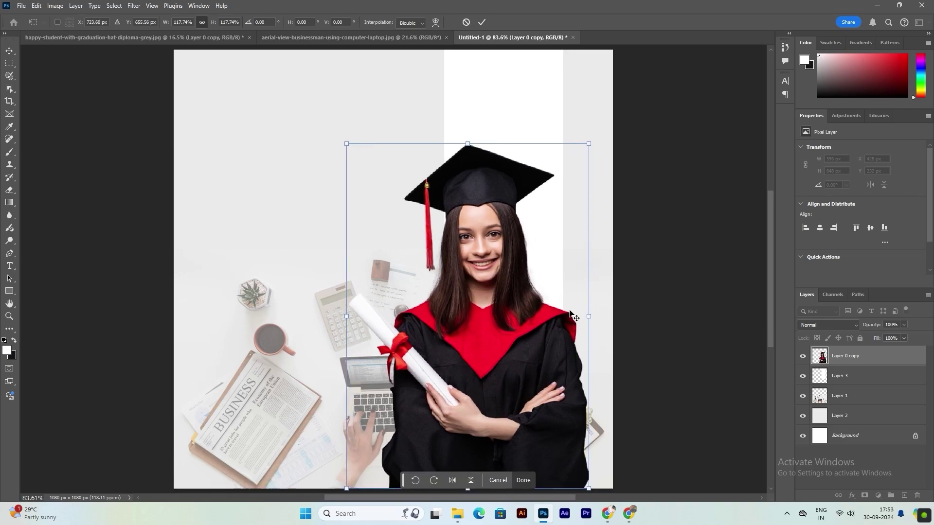
pyautogui.press('Return')
# Nudge the white strip left to line up behind the graduate's head.
pyautogui.moveTo(508, 93); pyautogui.dragTo(485, 93)
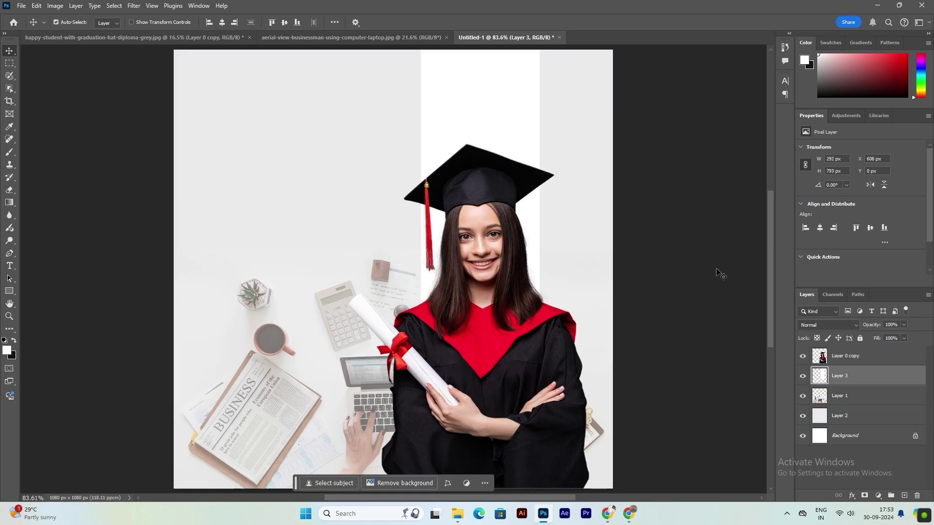
pyautogui.moveTo(481, 104); pyautogui.dragTo(489, 103)
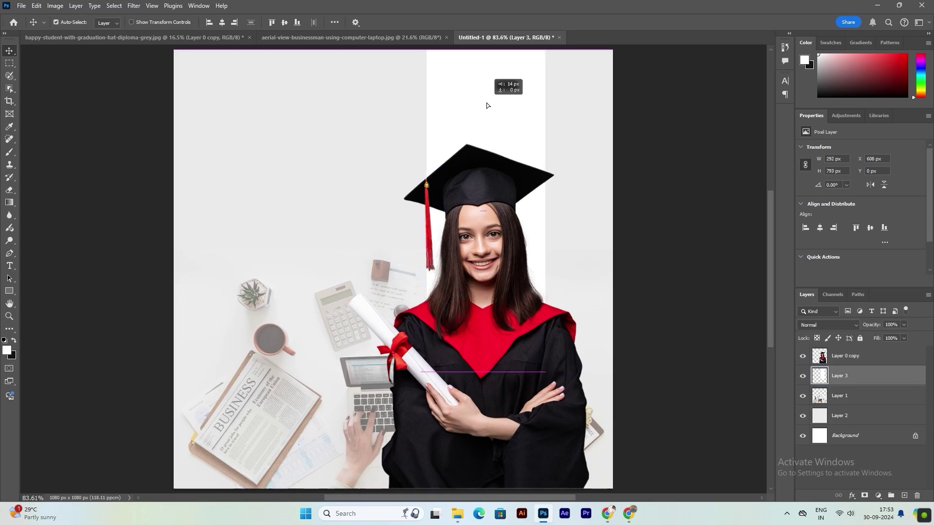
pyautogui.moveTo(530, 128); pyautogui.dragTo(525, 125)
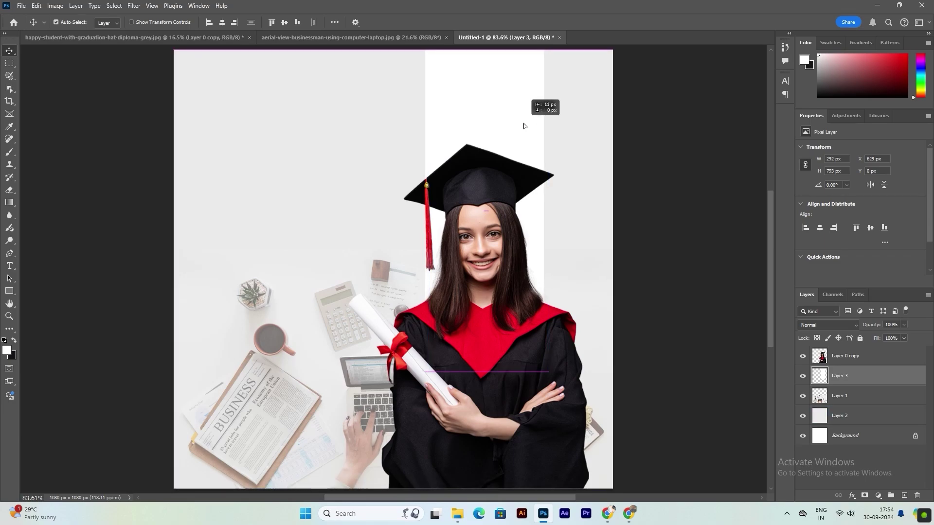
pyautogui.click(721, 149)
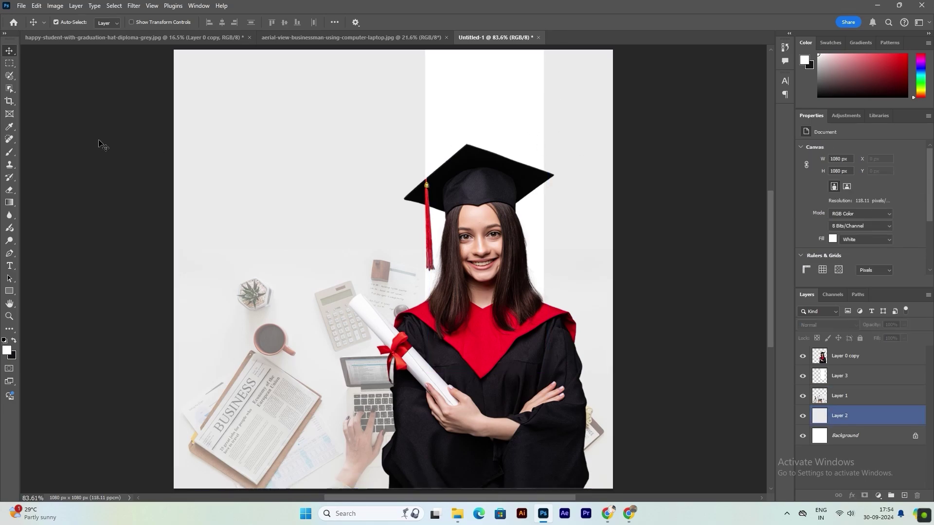
# Launch the Typeit editor and type the two-part Malayalam headline.
pyautogui.click(353, 514)
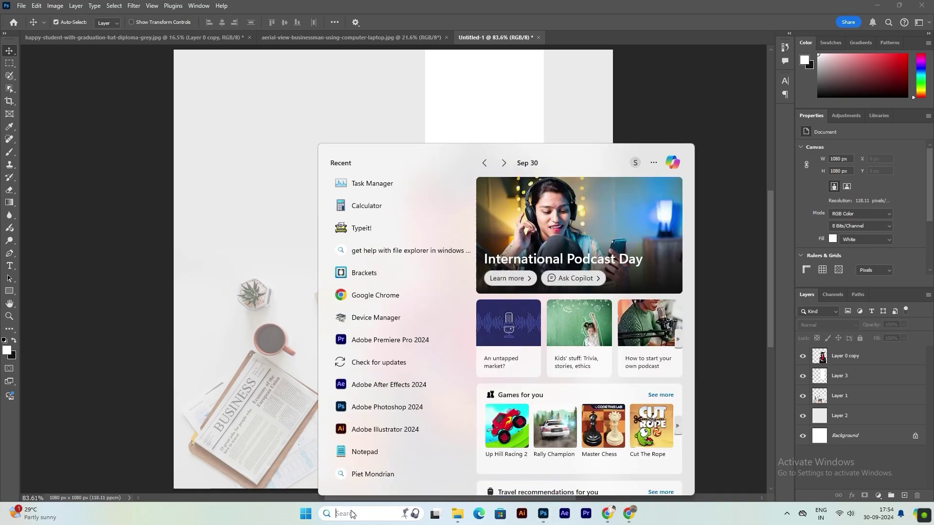
pyautogui.click(366, 235)
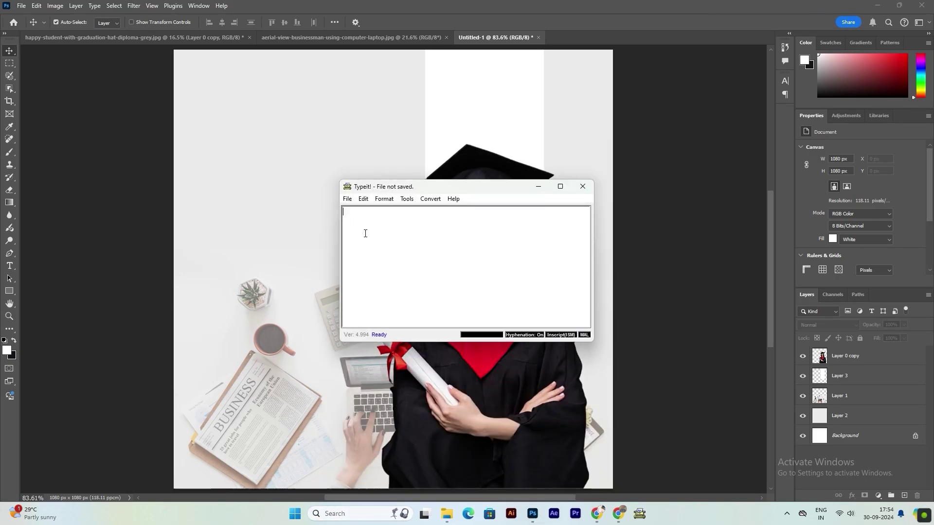
pyautogui.write('ര')
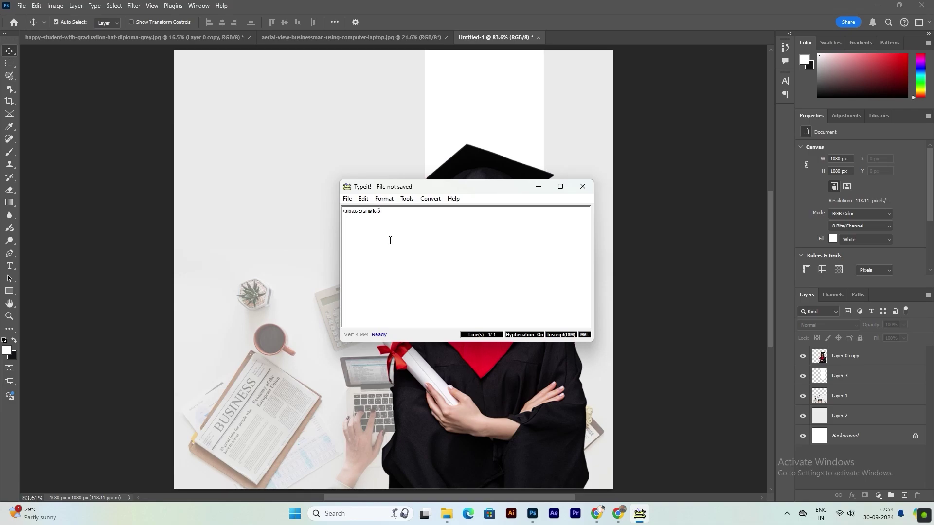
pyautogui.write('ങ')
pyautogui.write('സെറ്റാക്കൂ.')
# Copy the Malayalam headline and minimise Typeit to return to the Photoshop ad.
pyautogui.moveTo(482, 212); pyautogui.dragTo(334, 216)
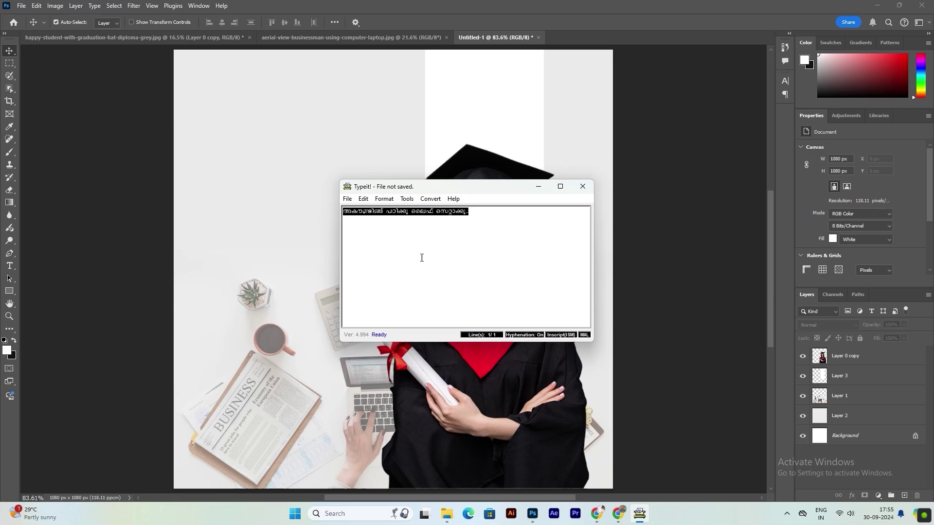
pyautogui.hotkey('ctrl', 'c')
pyautogui.click(495, 287)
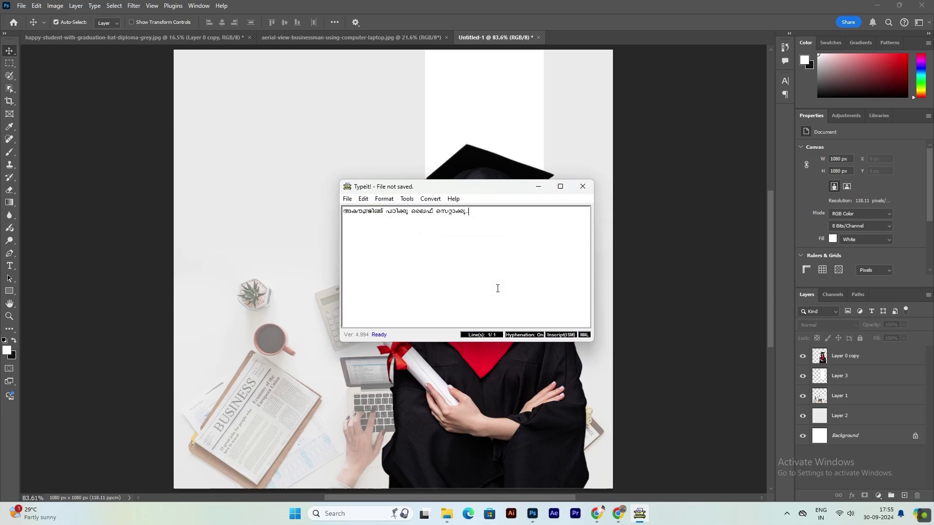
pyautogui.click(536, 189)
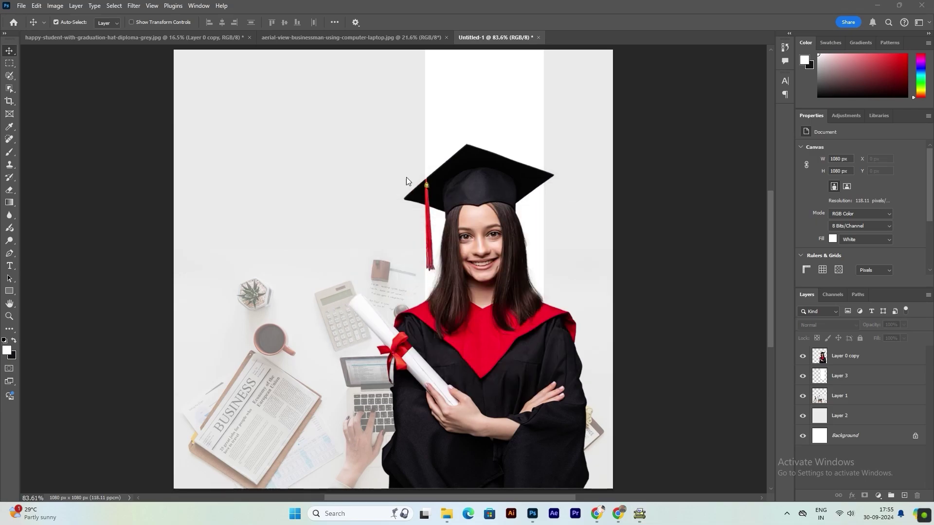
# Paste the copied Malayalam headline as a new black text layer at the upper left.
pyautogui.click(9, 266)
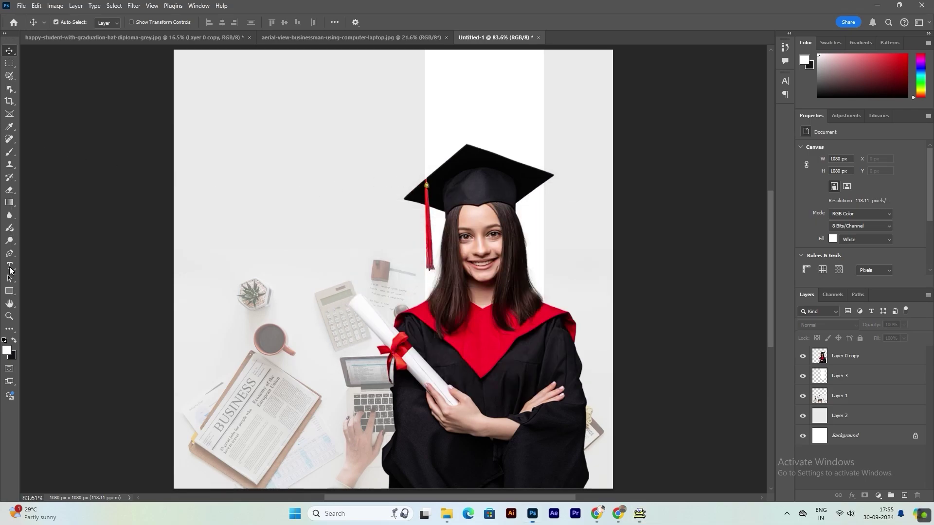
pyautogui.click(252, 167)
pyautogui.hotkey('ctrl', 'v')
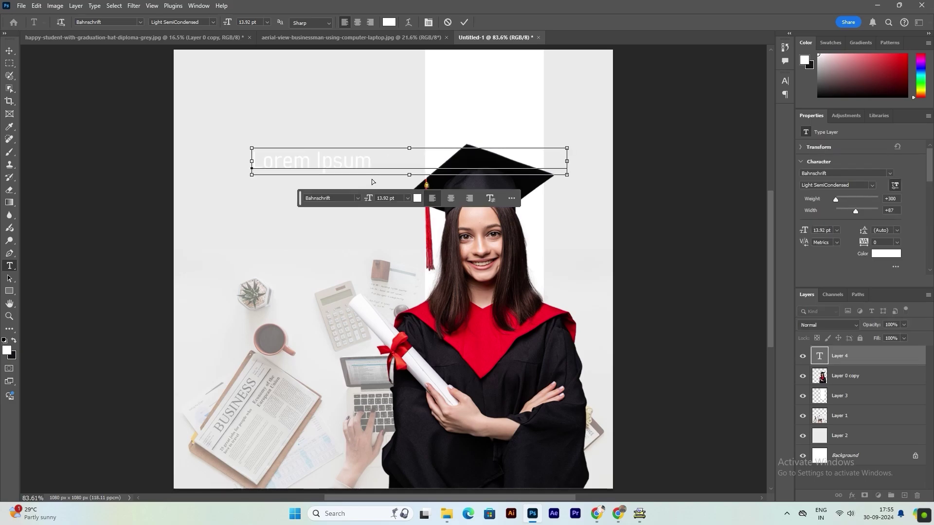
pyautogui.hotkey('ctrl', 'a')
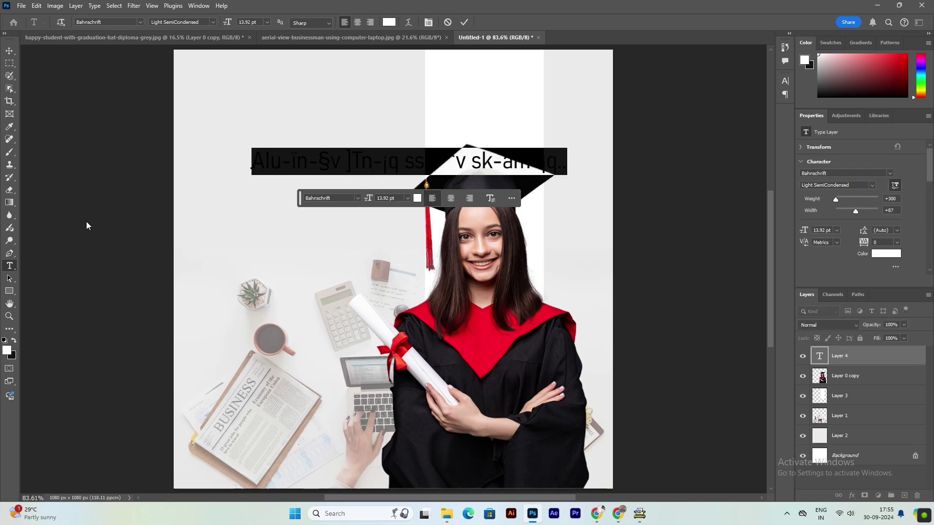
pyautogui.click(885, 253)
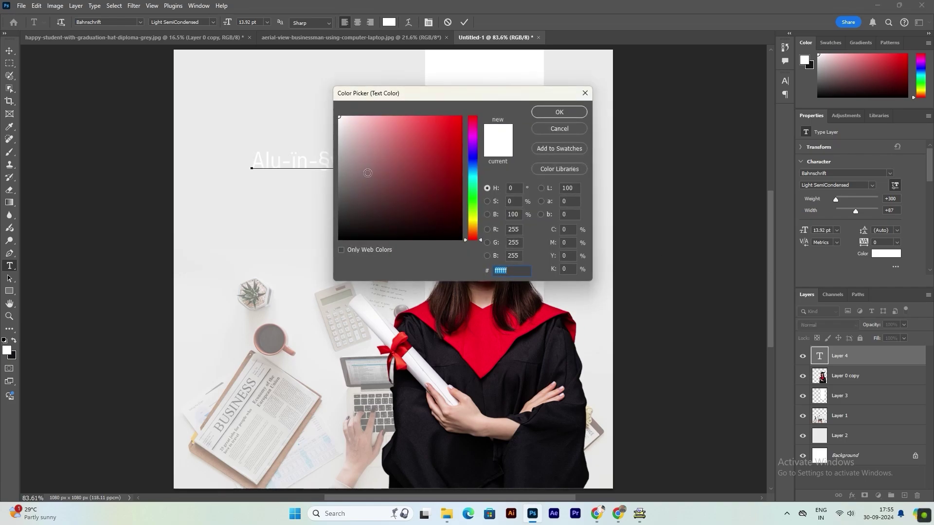
pyautogui.click(449, 239)
pyautogui.moveTo(458, 252); pyautogui.dragTo(472, 259)
pyautogui.click(555, 110)
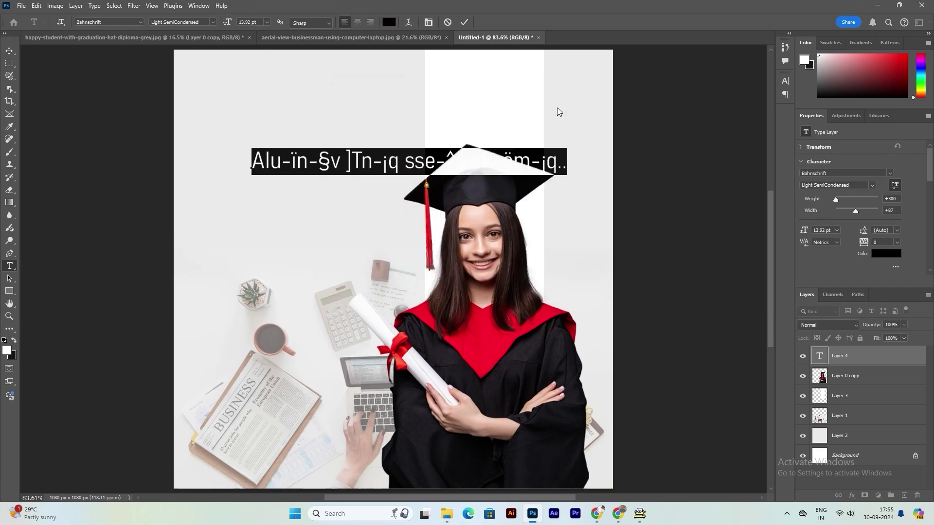
# Set the headline font to MVM-Guruvayur Bold.
pyautogui.click(889, 173)
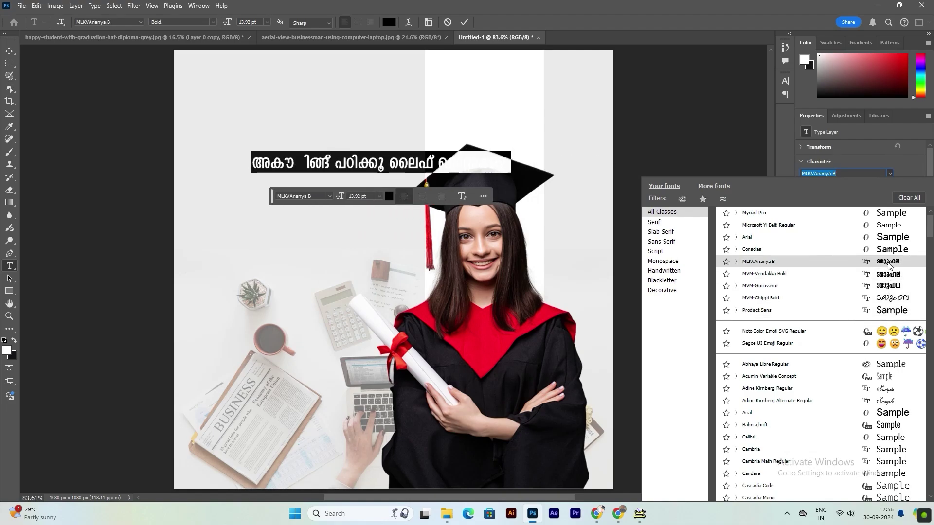
pyautogui.click(825, 174)
pyautogui.click(809, 173)
pyautogui.write('gur')
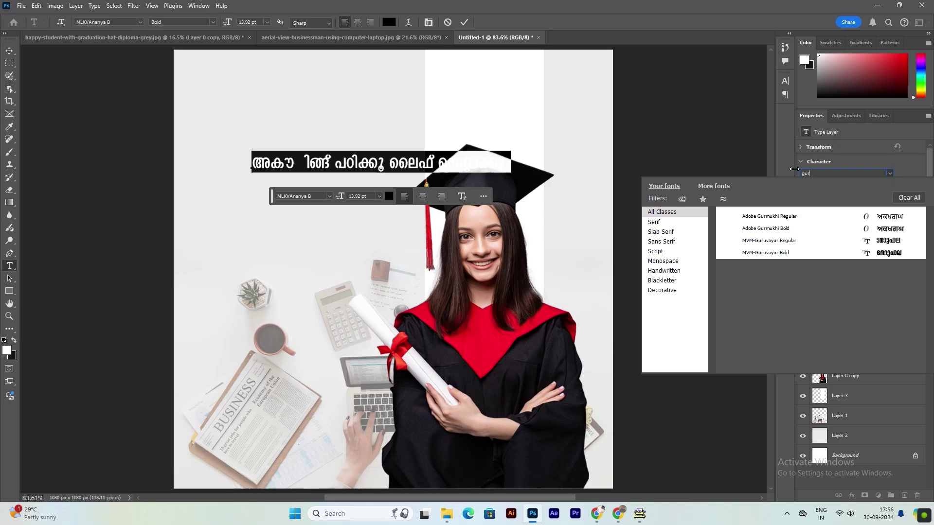
pyautogui.press('Return')
pyautogui.click(779, 256)
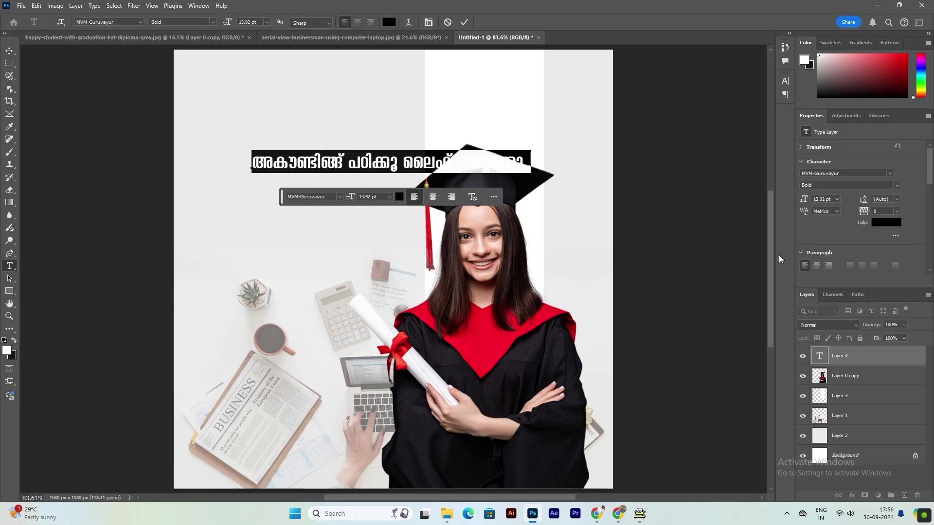
# Break the headline into two lines after the second word and move it up-left.
pyautogui.click(348, 157)
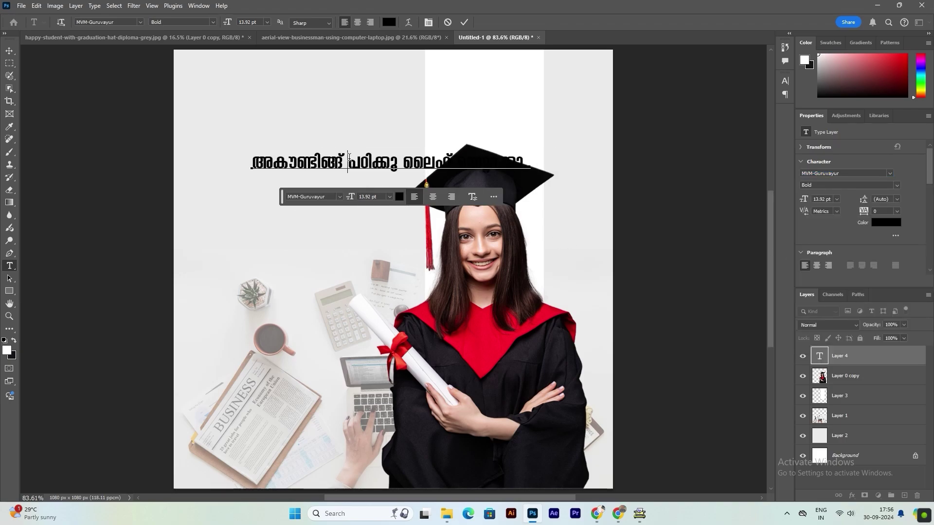
pyautogui.click(405, 157)
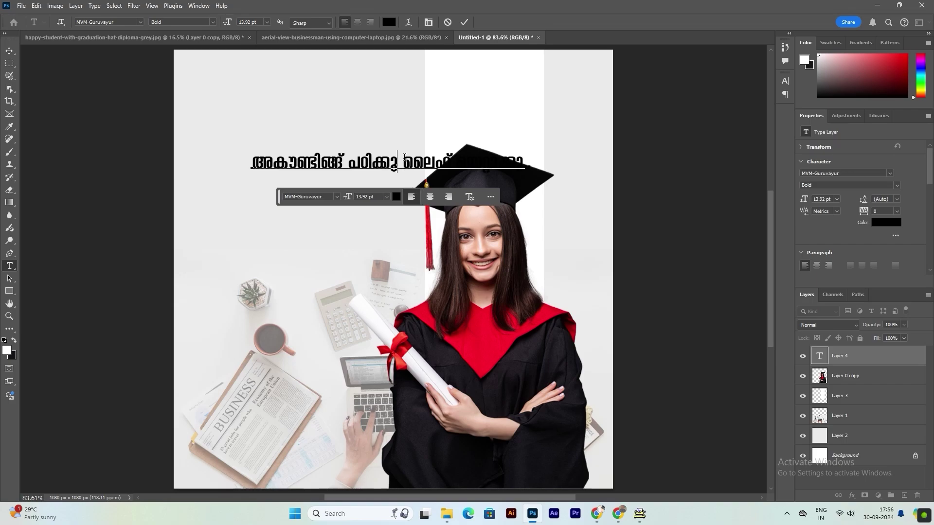
pyautogui.press('Return')
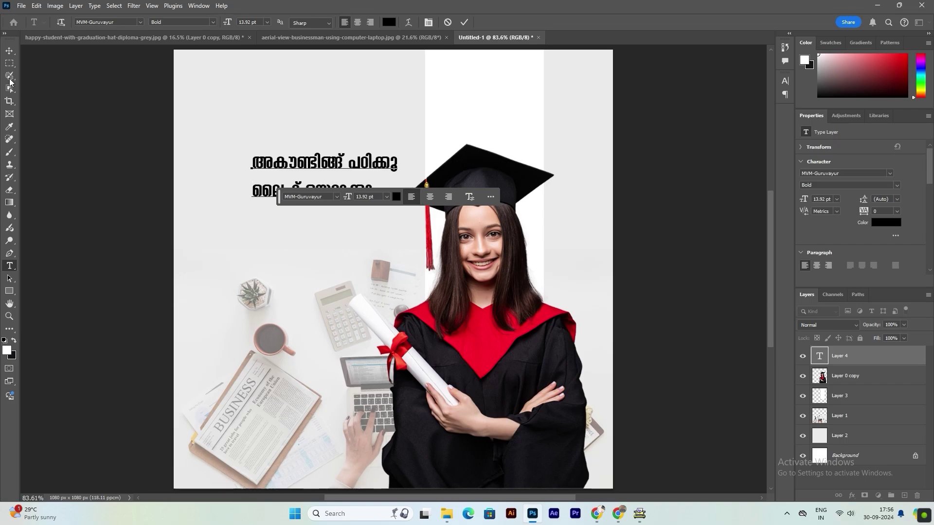
pyautogui.click(9, 51)
pyautogui.moveTo(330, 163)
pyautogui.mouseDown()
pyautogui.moveTo(314, 154)
pyautogui.moveTo(313, 131)
pyautogui.mouseUp()
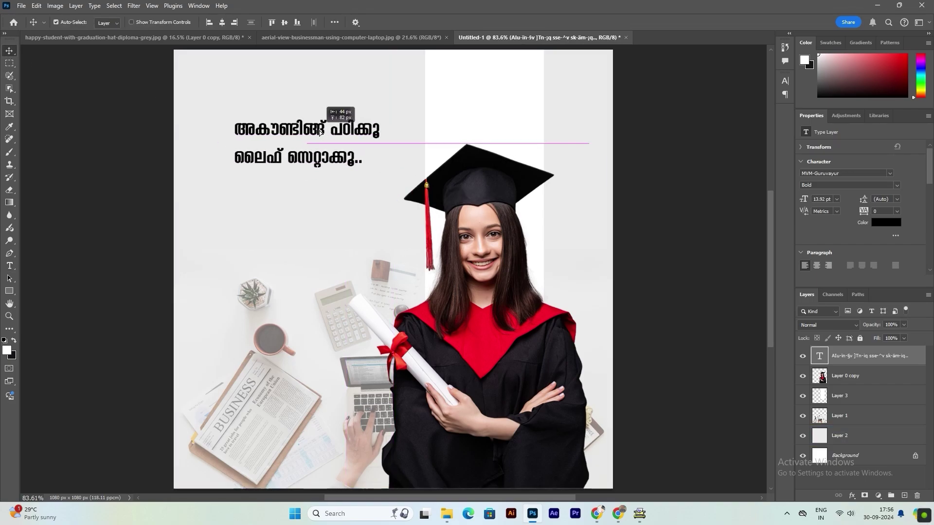
# Set the headline's second line to MLKVAnanya Bold and enlarge it to about 20 pt.
pyautogui.doubleClick(311, 157)
pyautogui.hotkey('ctrl', 'a')
pyautogui.tripleClick(311, 157)
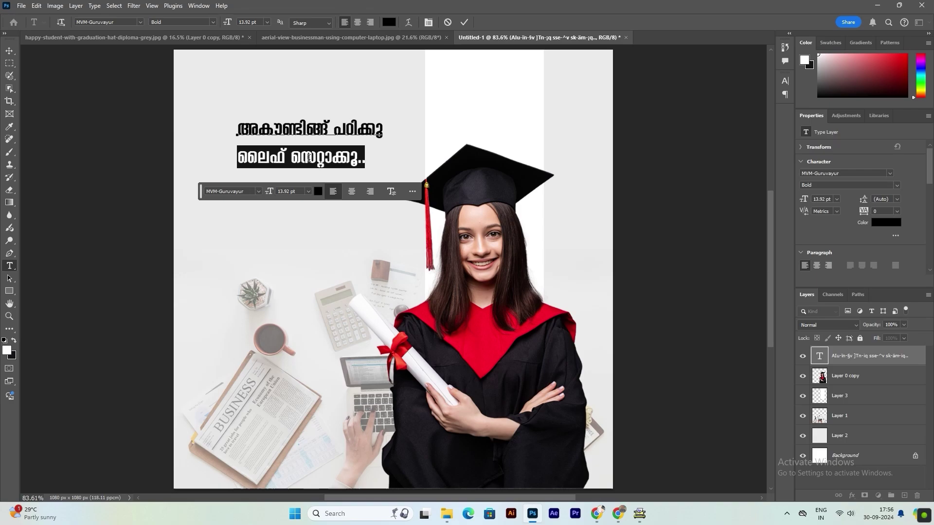
pyautogui.doubleClick(240, 191)
pyautogui.write('ana')
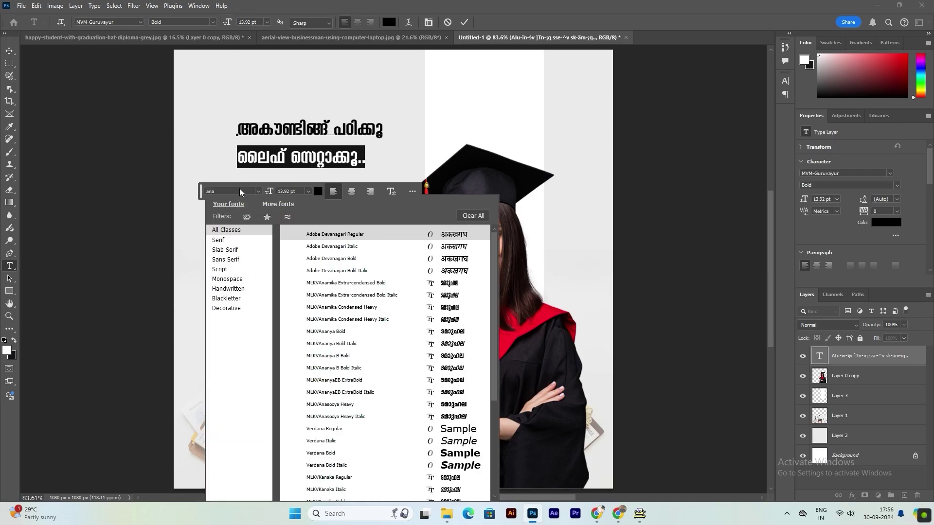
pyautogui.write('ny')
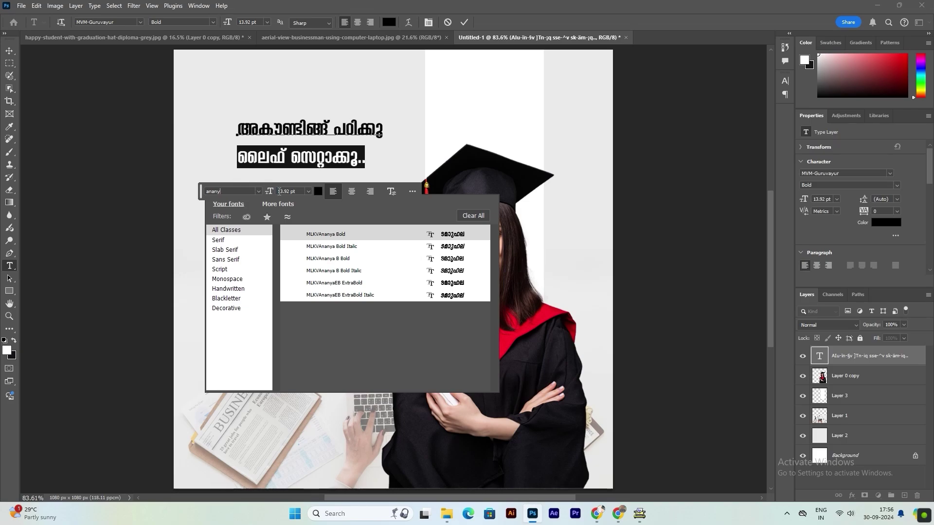
pyautogui.click(334, 236)
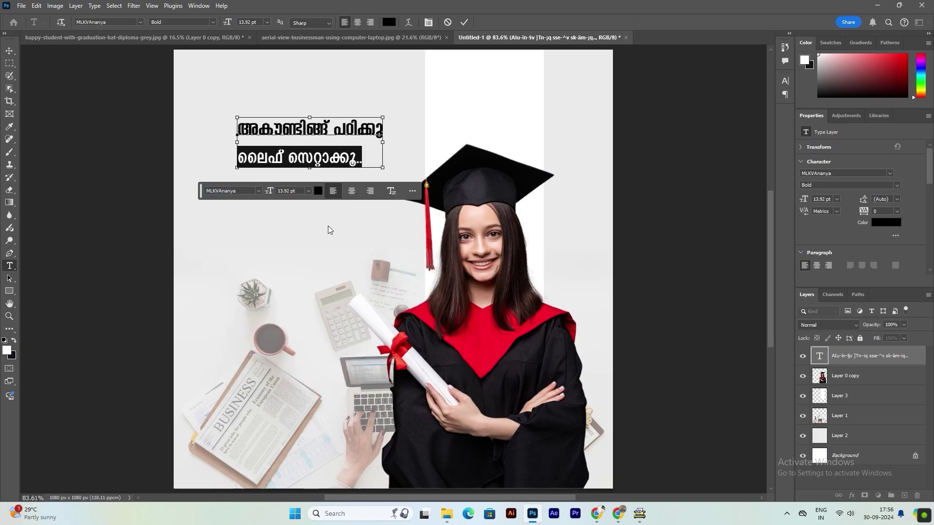
pyautogui.hotkey('ctrl', 'shift', '.')
pyautogui.hotkey('ctrl', 'shift', '.')
pyautogui.hotkey('ctrl', 'shift', '.')
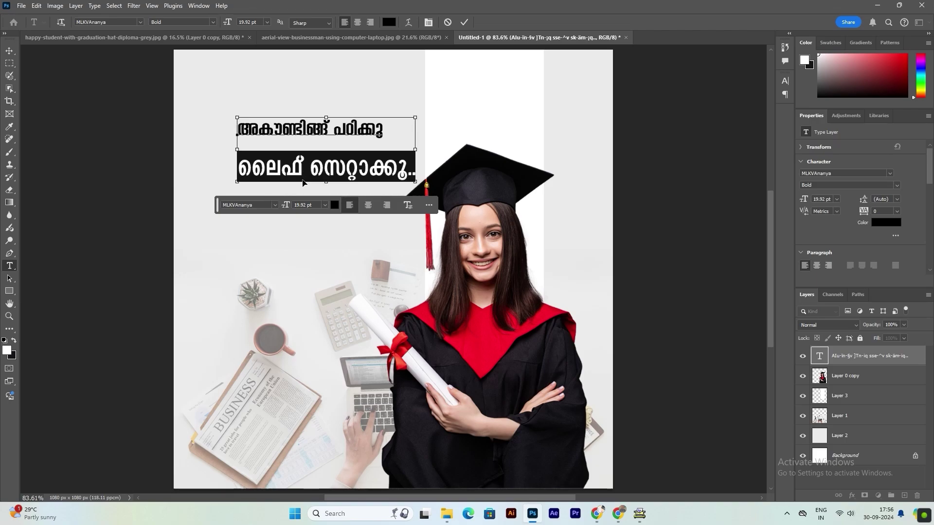
# Resize the headline, entering 50 then stepping down until both lines sit at 25 pt.
pyautogui.hotkey('ctrl', 'shift', ',')
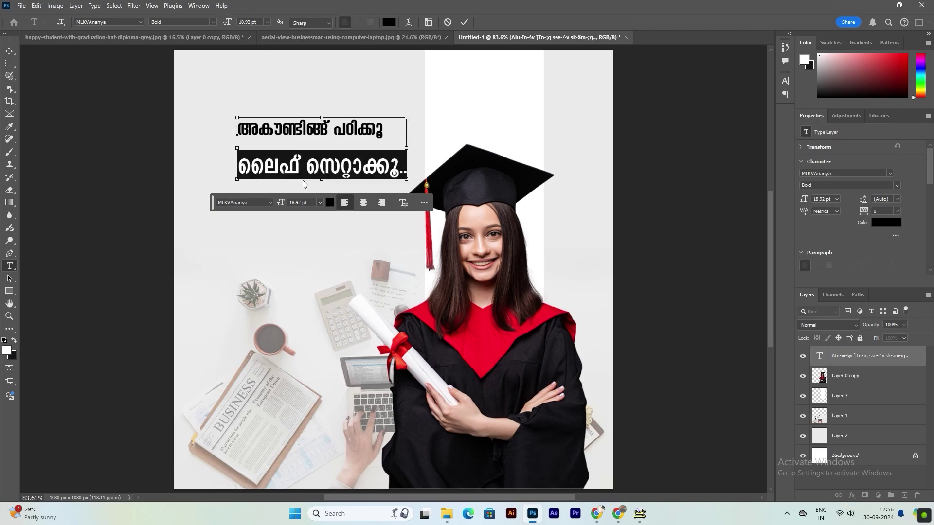
pyautogui.hotkey('ctrl', 'shift', '.')
pyautogui.hotkey('ctrl', 'shift', '.')
pyautogui.hotkey('ctrl', 'shift', '.')
pyautogui.hotkey('ctrl', 'shift', '.')
pyautogui.hotkey('ctrl', 'a')
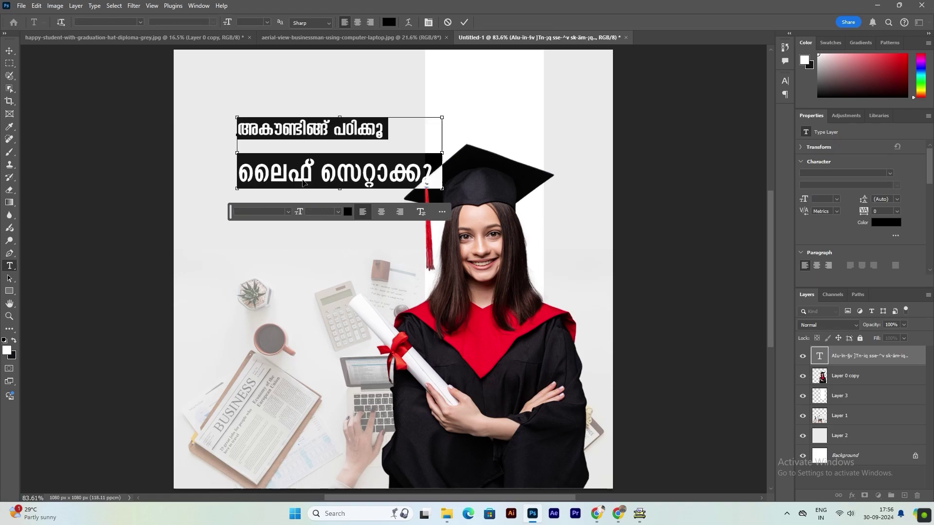
pyautogui.hotkey('ctrl', 'shift', ',')
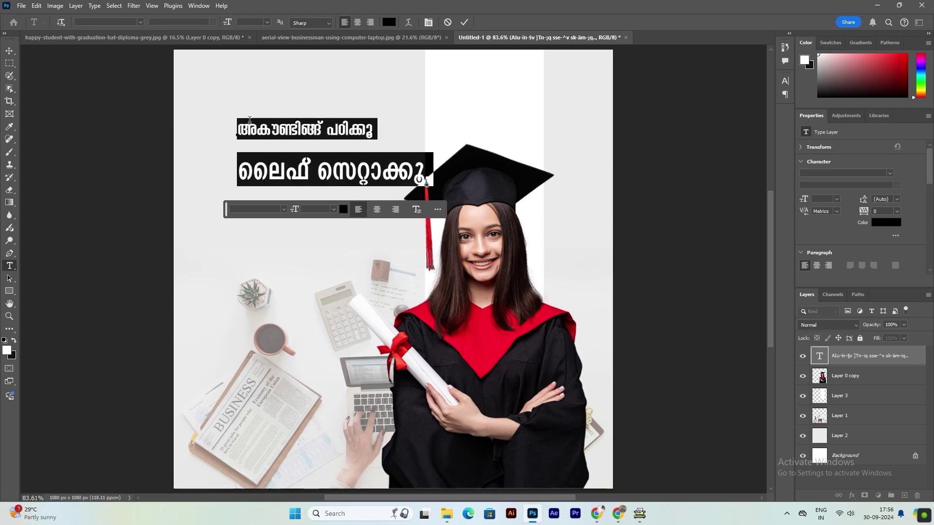
pyautogui.click(246, 22)
pyautogui.write('50')
pyautogui.press('Return')
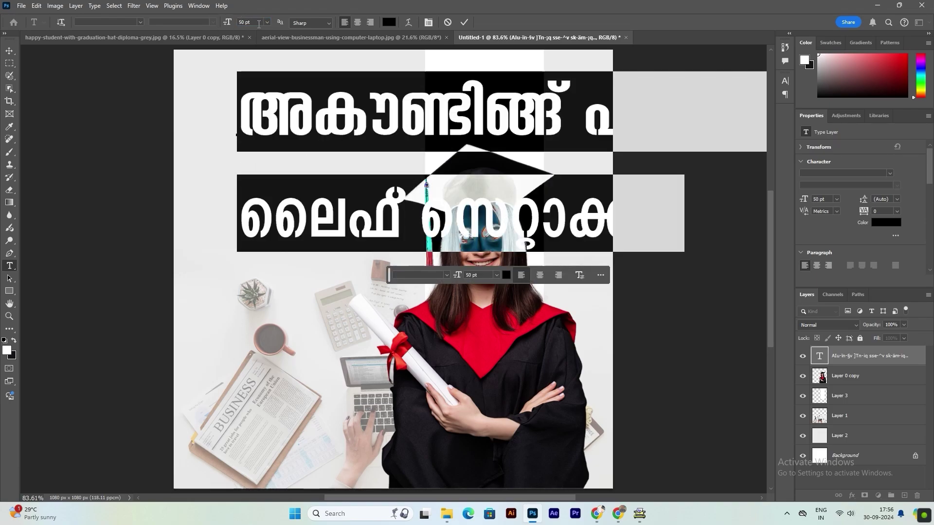
pyautogui.press('Down')
pyautogui.press('Down')
pyautogui.press('Down')
pyautogui.press('Down')
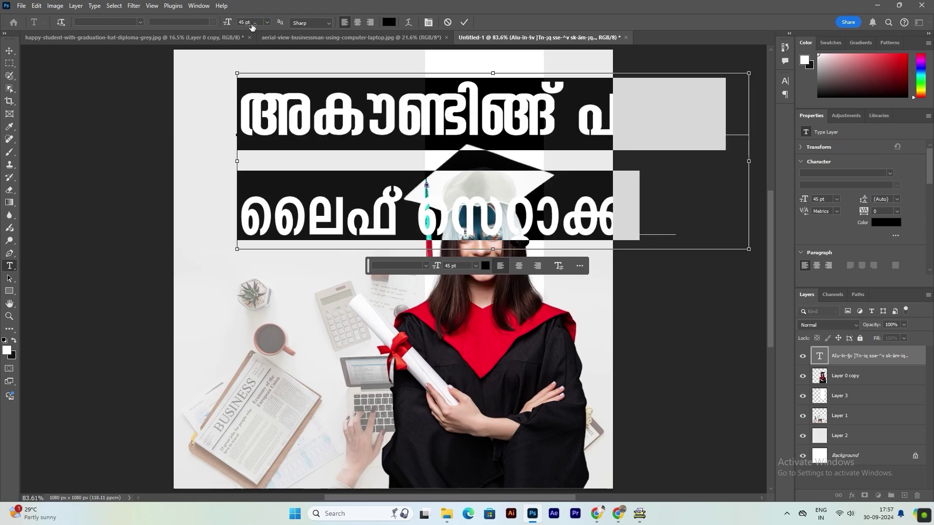
pyautogui.press('Down')
pyautogui.press('Down')
pyautogui.press('Down')
pyautogui.press('Down')
pyautogui.press('Down')
pyautogui.press('Down')
pyautogui.press('Down')
pyautogui.press('Down')
pyautogui.press('Down')
pyautogui.press('Down')
pyautogui.press('Down')
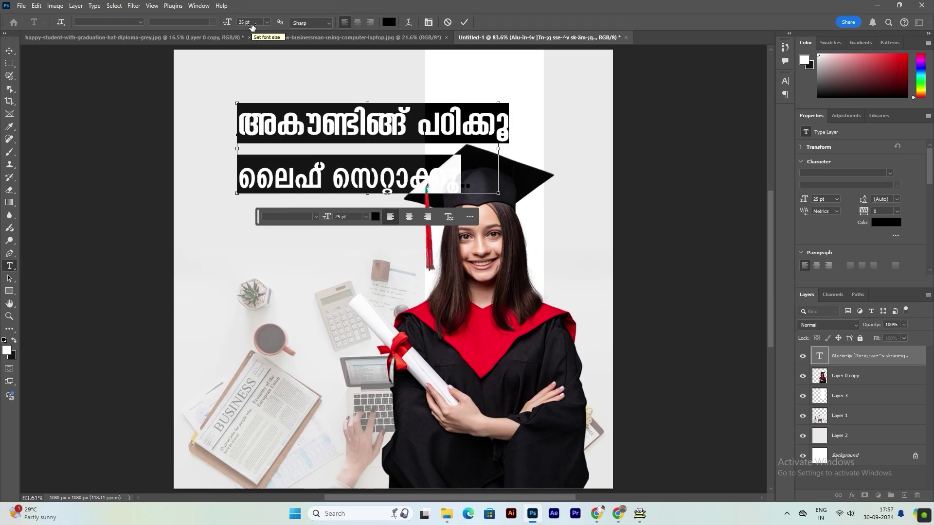
pyautogui.press('Down')
pyautogui.press('Down')
pyautogui.press('Down')
pyautogui.press('Down')
pyautogui.press('Down')
pyautogui.press('Down')
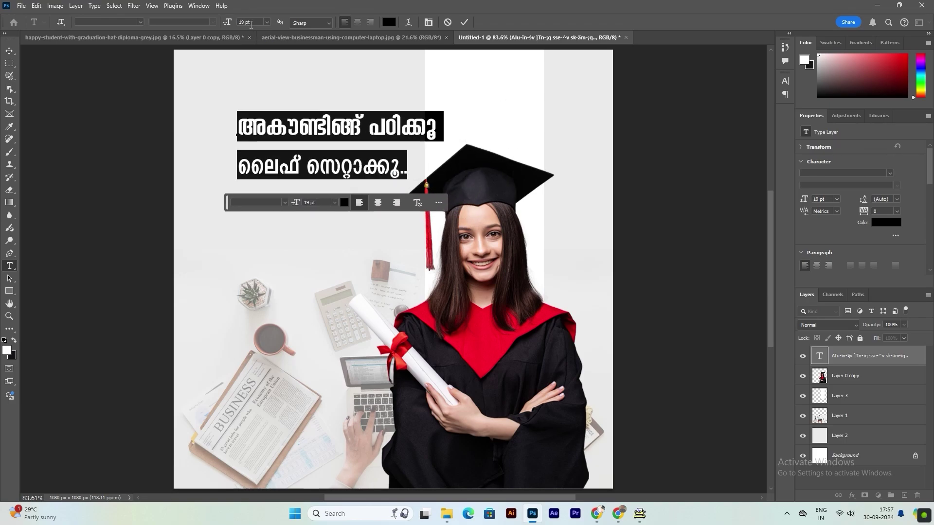
# Rearrange the headline's line breaks so it stacks over three lines.
pyautogui.click(307, 135)
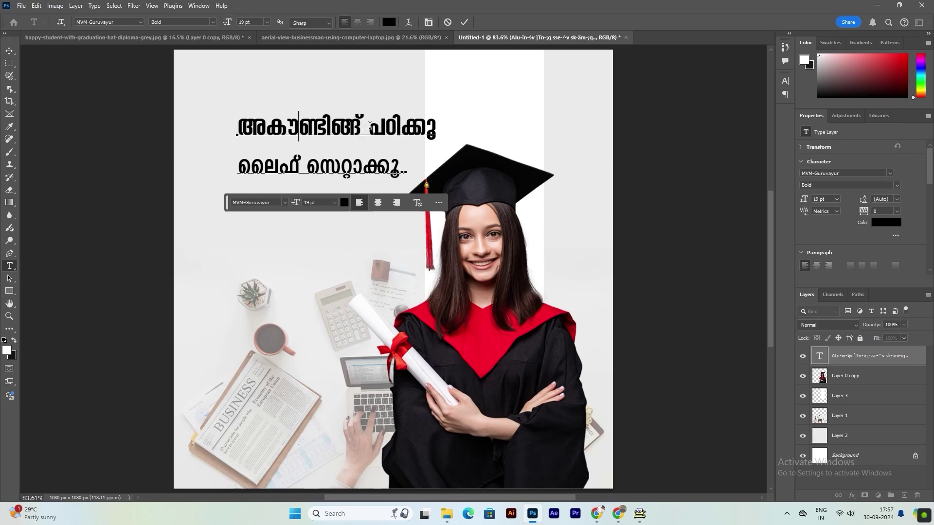
pyautogui.click(371, 126)
pyautogui.press('Return')
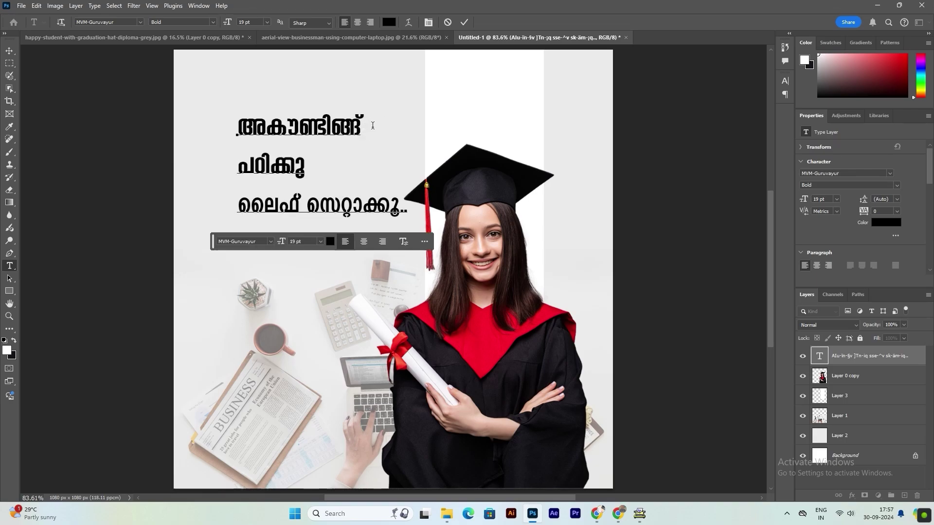
pyautogui.click(241, 204)
pyautogui.press('BackSpace')
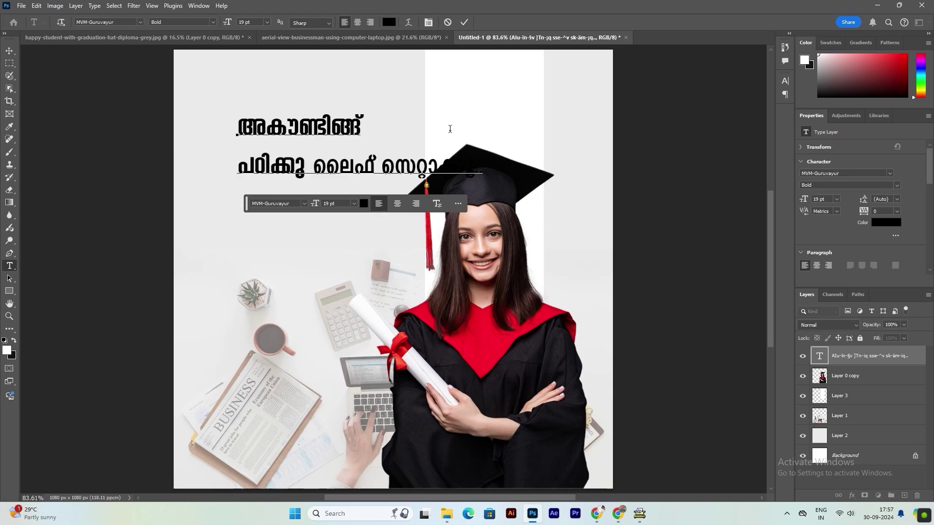
pyautogui.click(384, 168)
pyautogui.press('BackSpace')
pyautogui.press('Return')
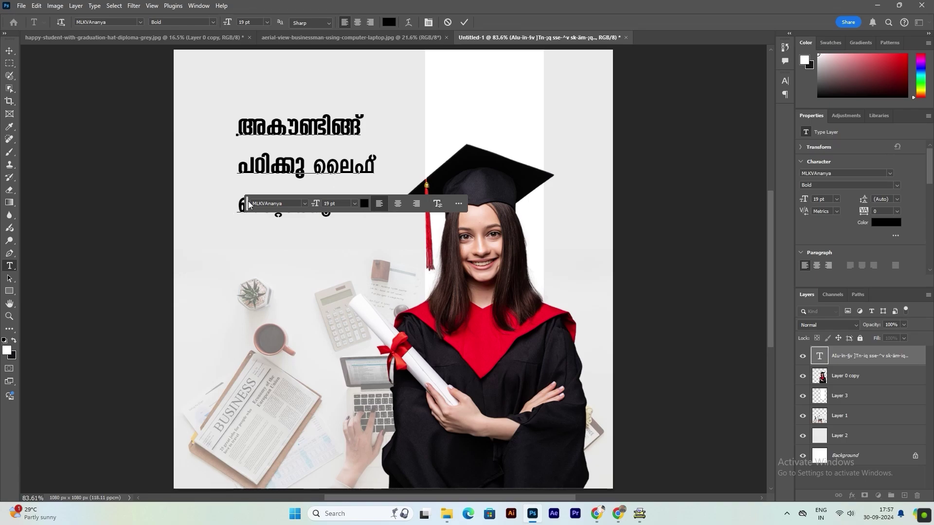
pyautogui.moveTo(249, 206); pyautogui.dragTo(299, 316)
# Enlarge ലൈഫ് സെറ്റാക്കൂ.. to 24 pt, set 18 pt leading, then reselect that phrase.
pyautogui.moveTo(312, 165); pyautogui.dragTo(351, 217)
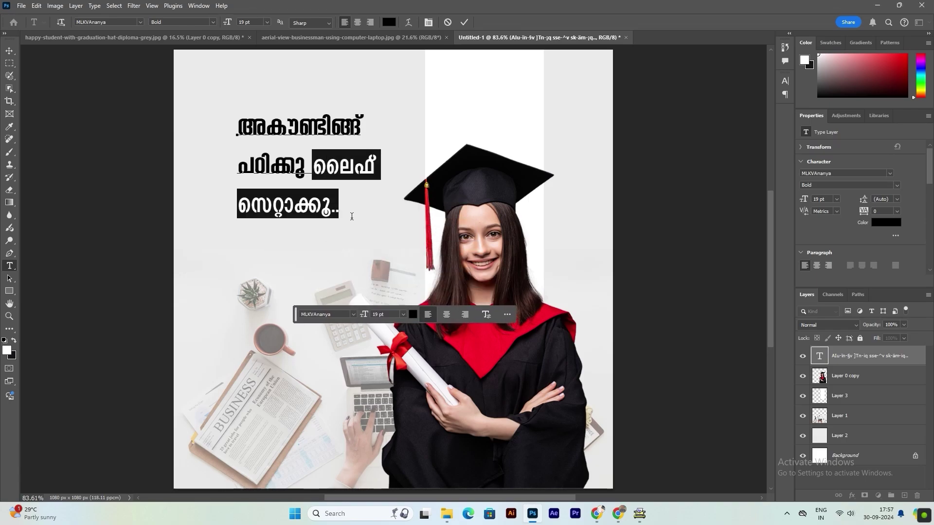
pyautogui.hotkey('ctrl', 'shift', '.')
pyautogui.hotkey('ctrl', 'shift', '.')
pyautogui.hotkey('ctrl', 'shift', '.')
pyautogui.hotkey('ctrl', 'shift', '.')
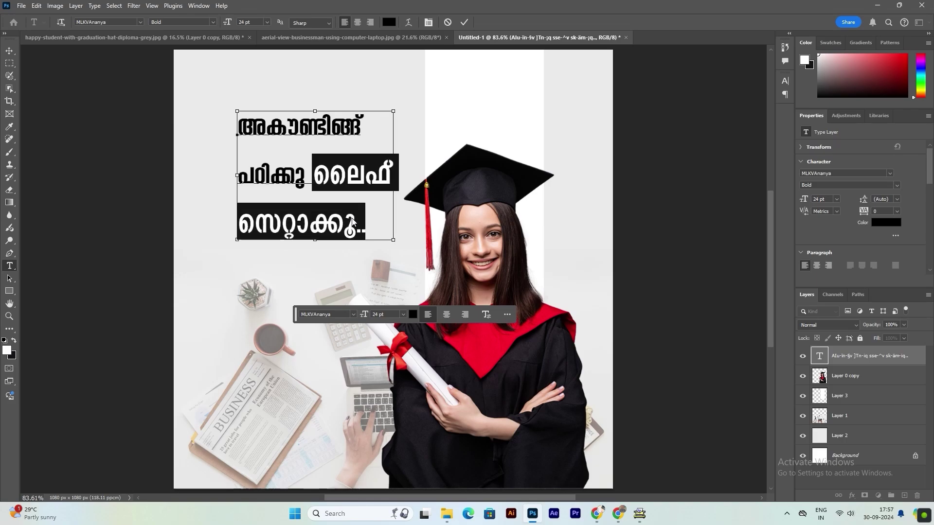
pyautogui.hotkey('ctrl', 'a')
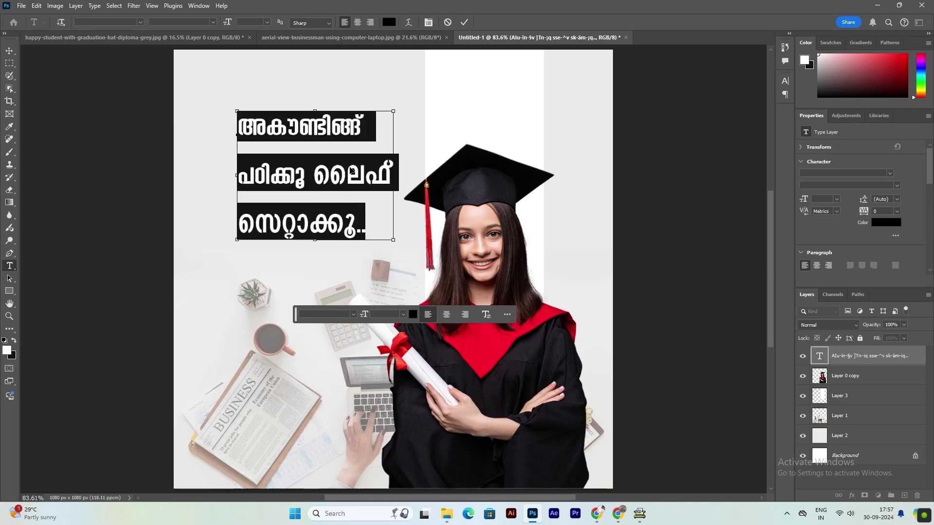
pyautogui.click(428, 23)
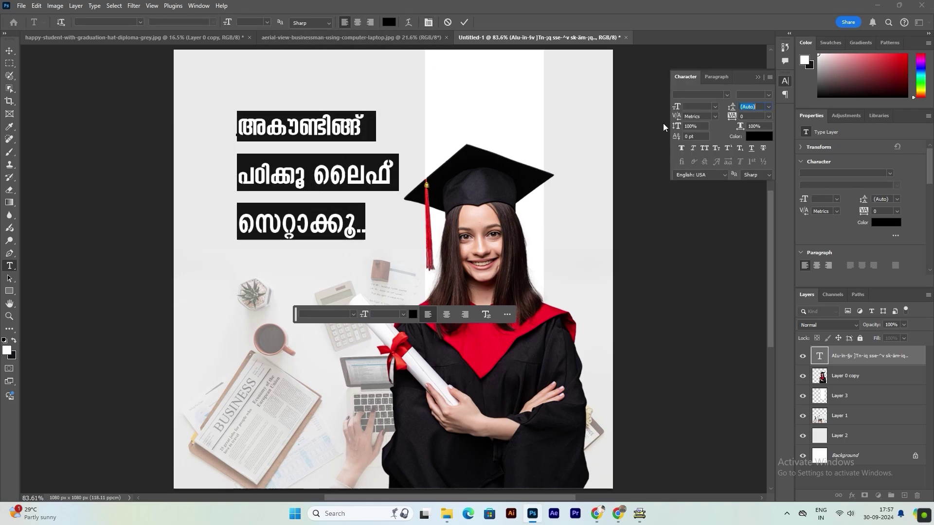
pyautogui.moveTo(739, 110); pyautogui.dragTo(732, 110)
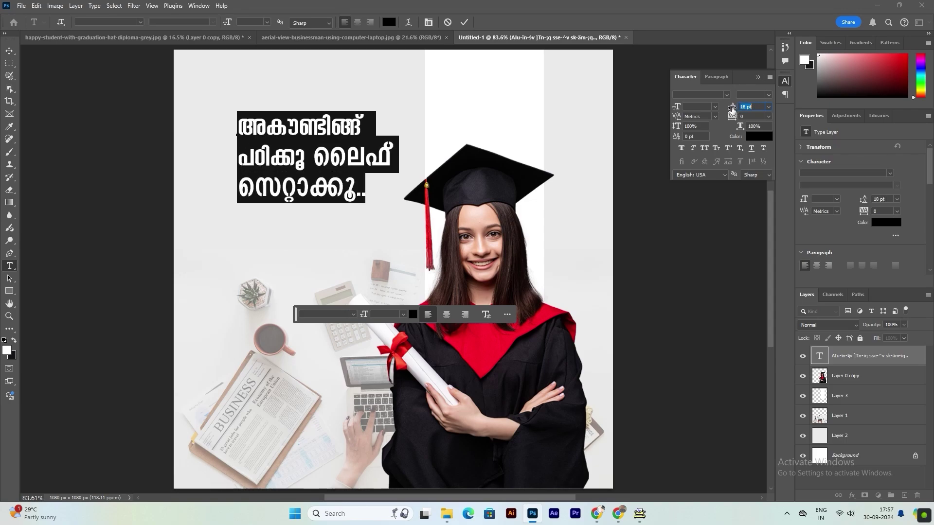
pyautogui.click(9, 51)
pyautogui.doubleClick(331, 156)
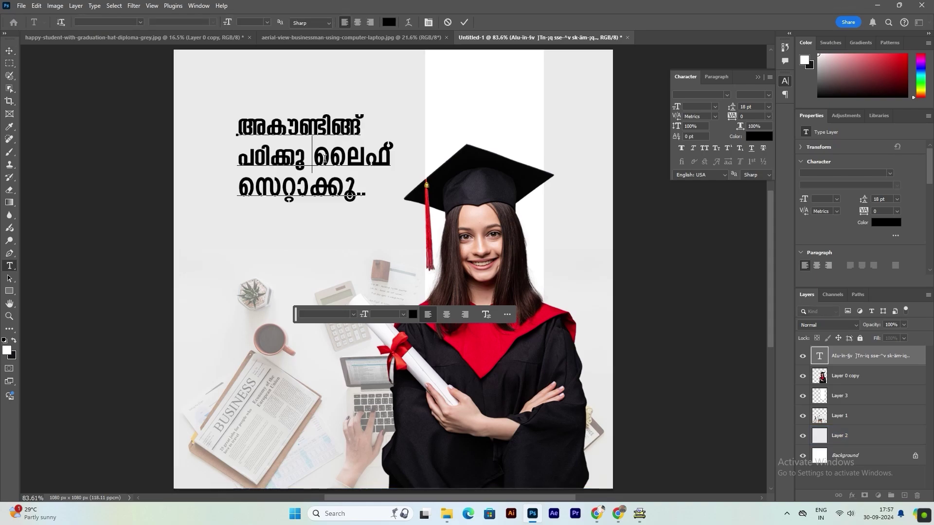
pyautogui.moveTo(313, 157); pyautogui.dragTo(366, 195)
# Colour the phrase ലൈഫ് സെറ്റാക്കൂ.. magenta.
pyautogui.click(885, 222)
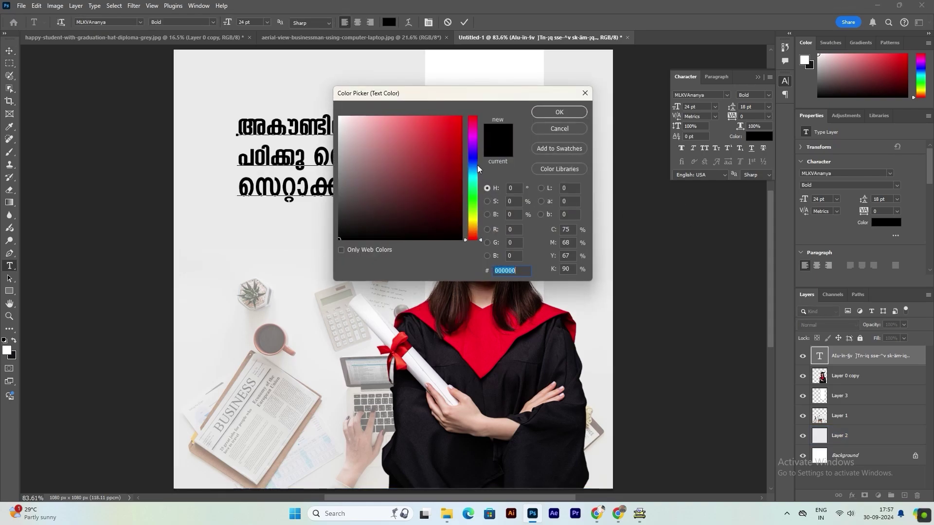
pyautogui.moveTo(471, 143)
pyautogui.mouseDown()
pyautogui.moveTo(471, 129)
pyautogui.moveTo(459, 130)
pyautogui.mouseUp()
pyautogui.click(456, 136)
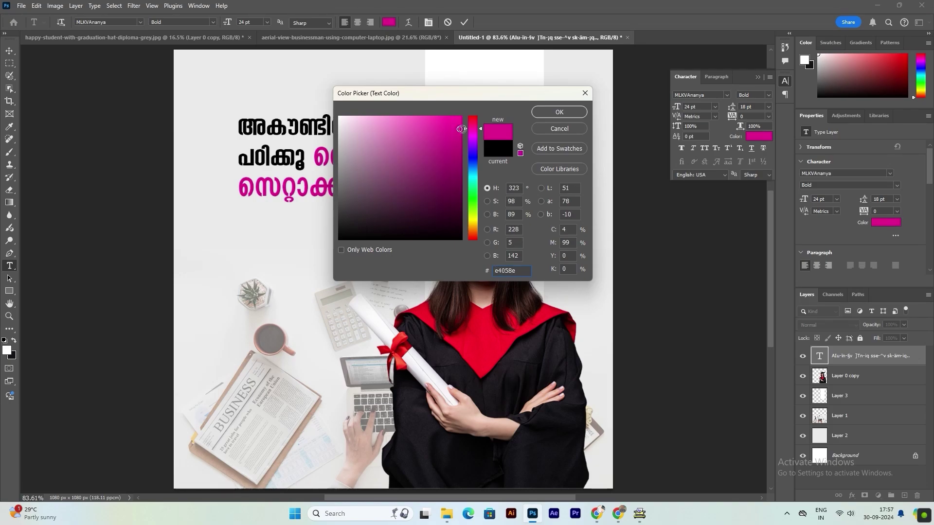
pyautogui.click(564, 115)
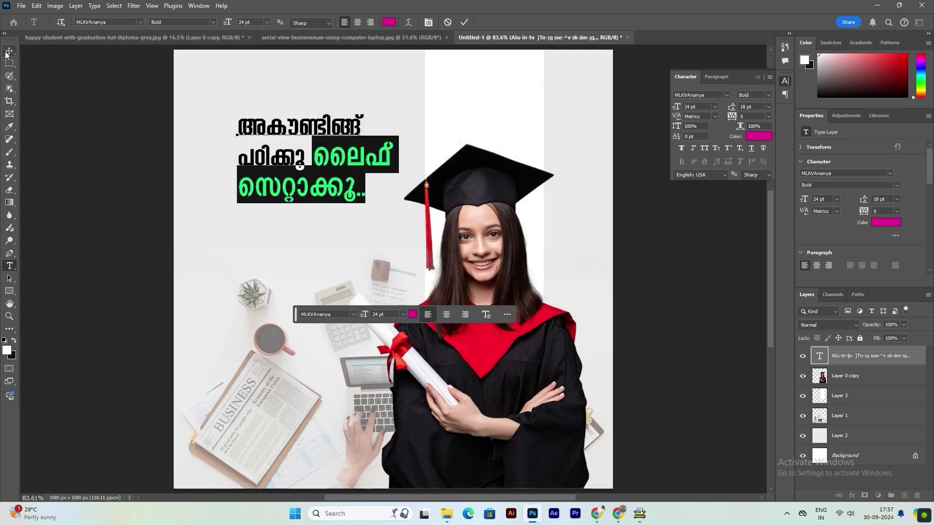
# Colour the words അകൗണ്ടിങ്ങ് പഠിക്കൂ dark grey (#403333).
pyautogui.moveTo(304, 161); pyautogui.dragTo(237, 131)
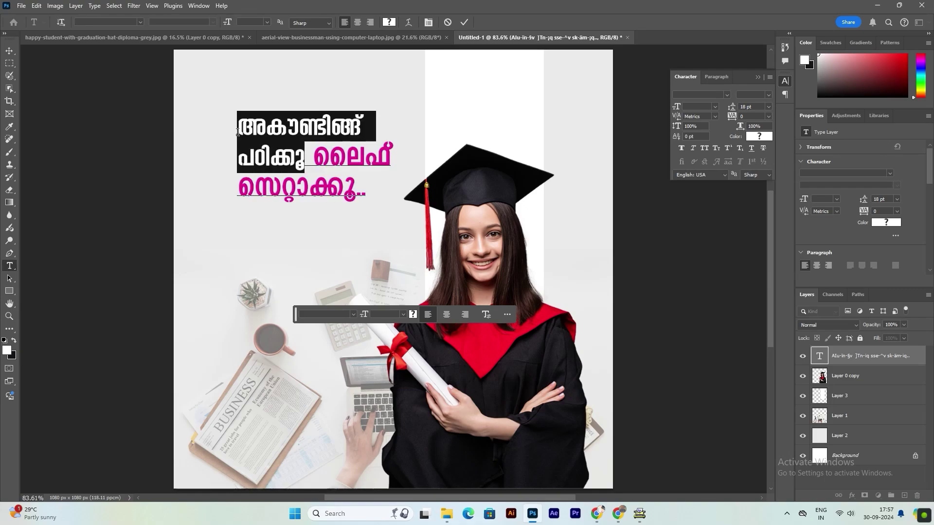
pyautogui.click(885, 223)
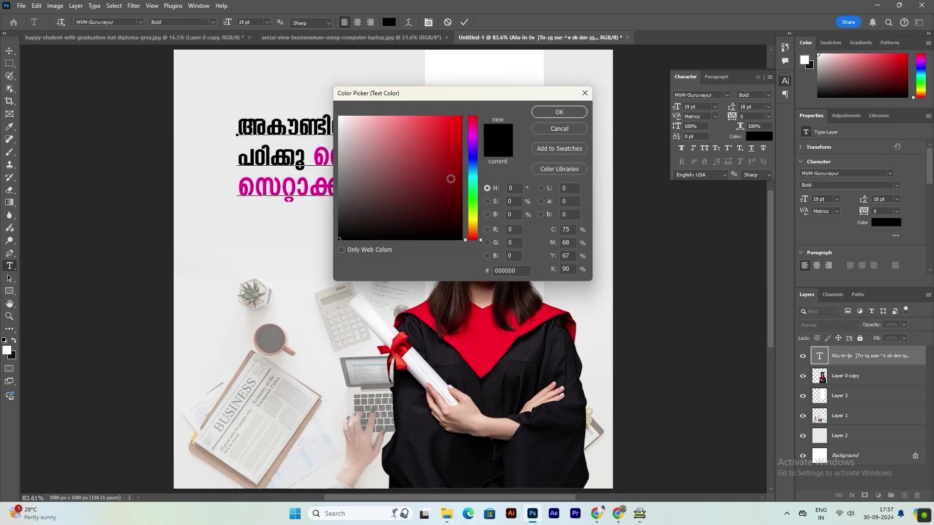
pyautogui.moveTo(451, 179); pyautogui.dragTo(339, 237)
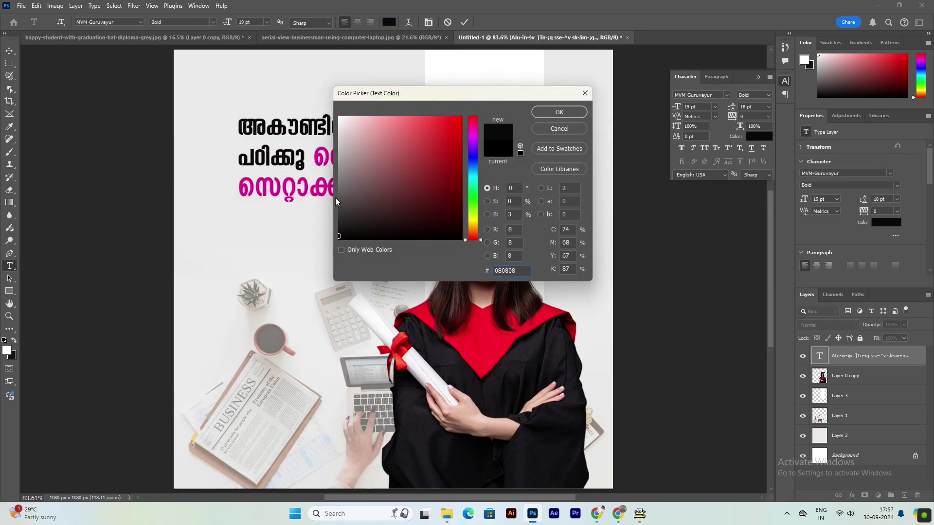
pyautogui.moveTo(335, 200); pyautogui.dragTo(363, 208)
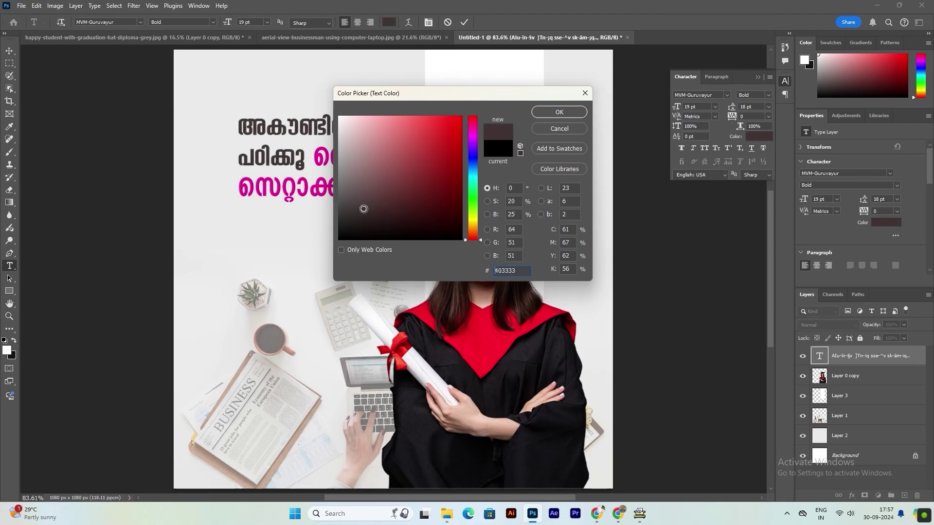
pyautogui.click(559, 112)
# Commit the headline and shift it slightly left and down beside the graduate's cap.
pyautogui.click(9, 51)
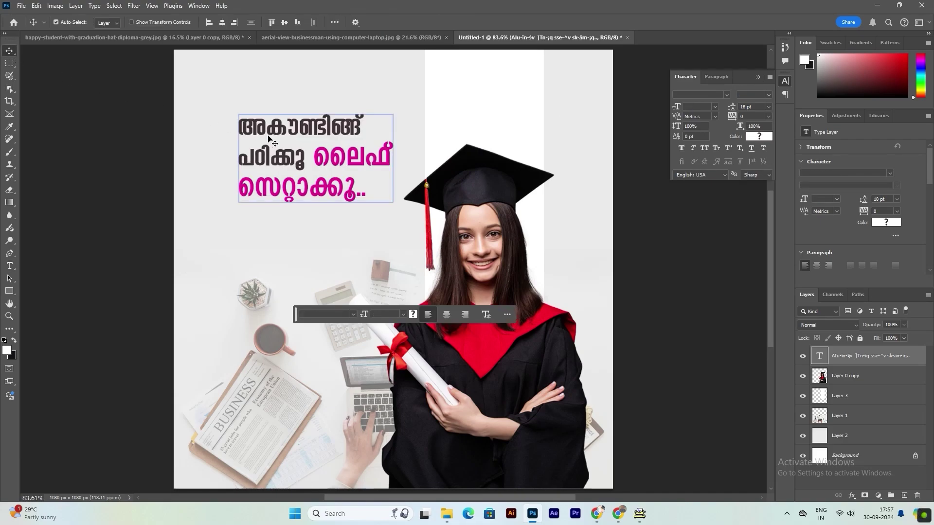
pyautogui.moveTo(268, 139); pyautogui.dragTo(333, 169)
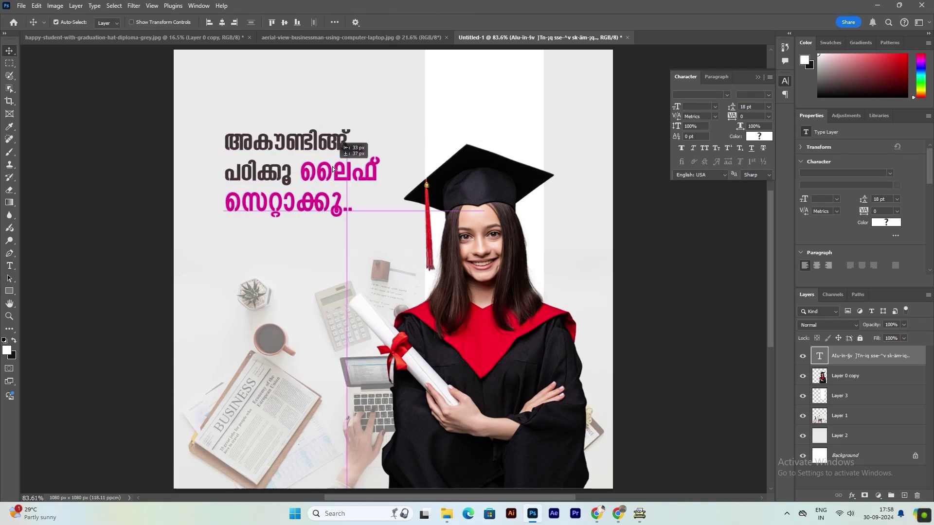
pyautogui.click(104, 177)
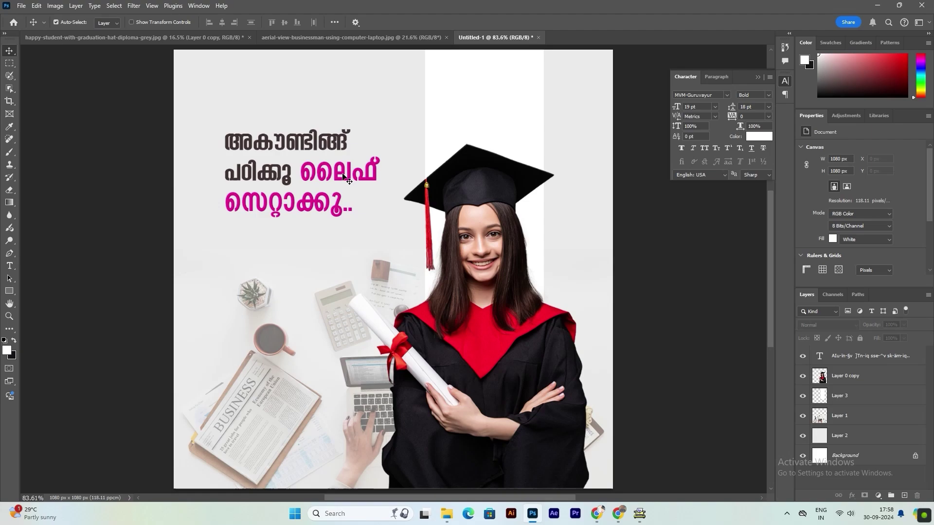
pyautogui.click(757, 77)
pyautogui.click(282, 163)
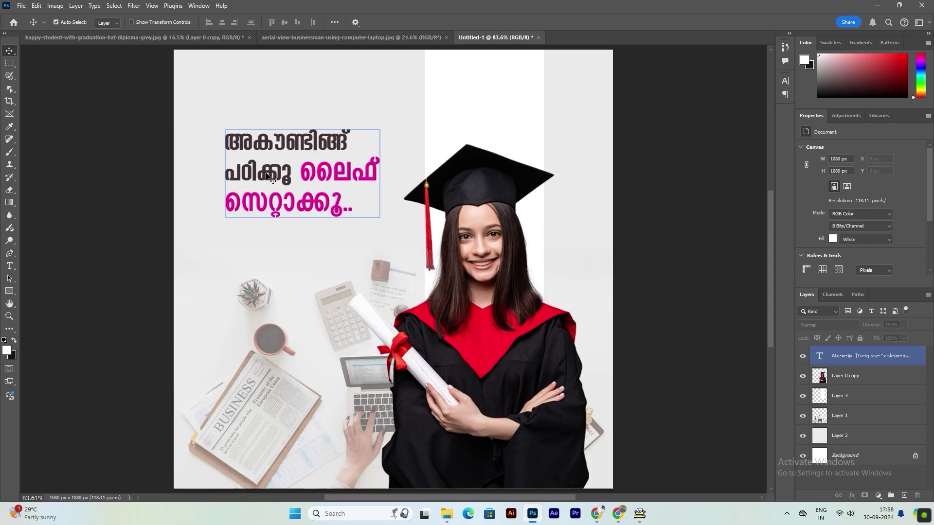
# Restack the headline as അകൗണ്ടിങ്ങ് പഠിക്കൂ above ലൈഫ് സെറ്റാക്കൂ.. by editing line breaks.
pyautogui.doubleClick(267, 176)
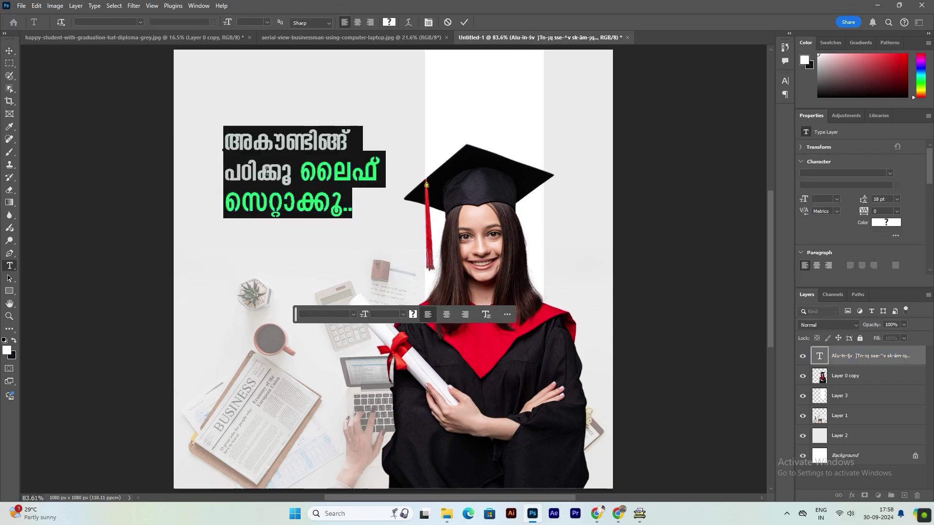
pyautogui.click(292, 169)
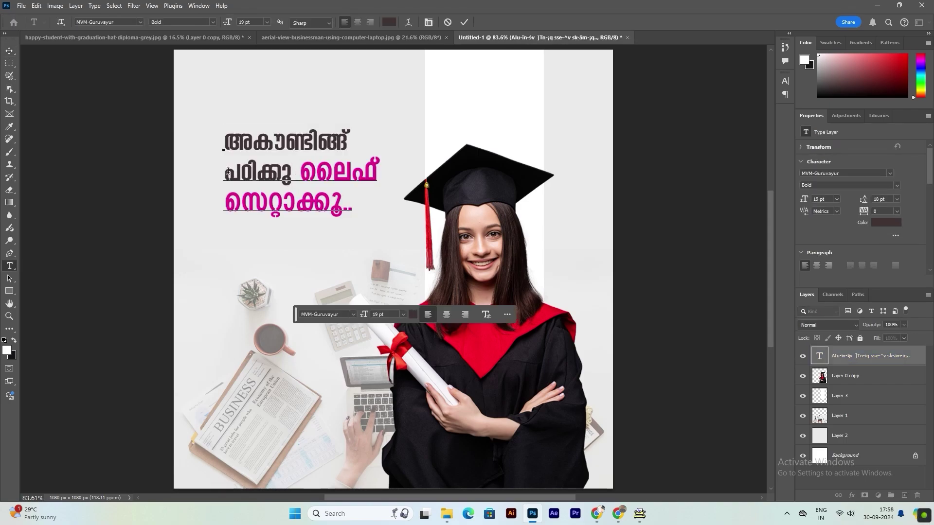
pyautogui.press('Delete')
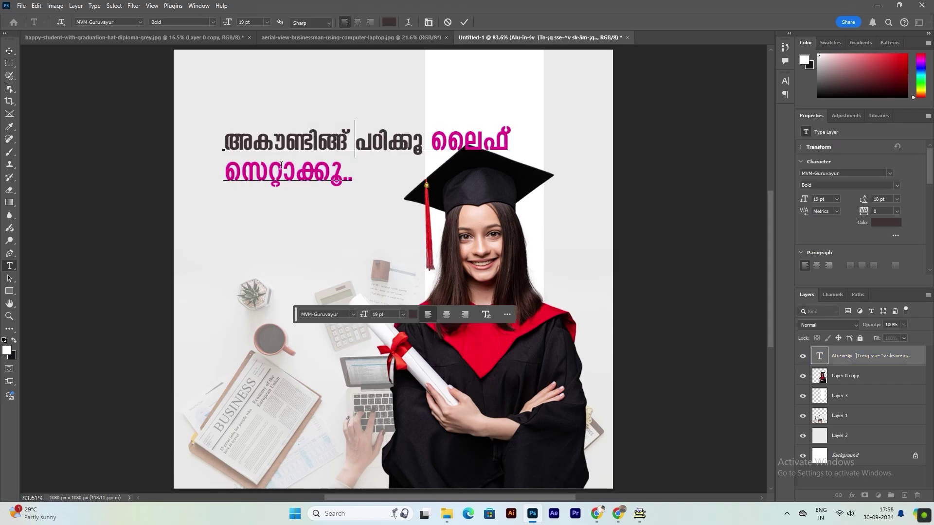
pyautogui.click(431, 140)
pyautogui.press('BackSpace')
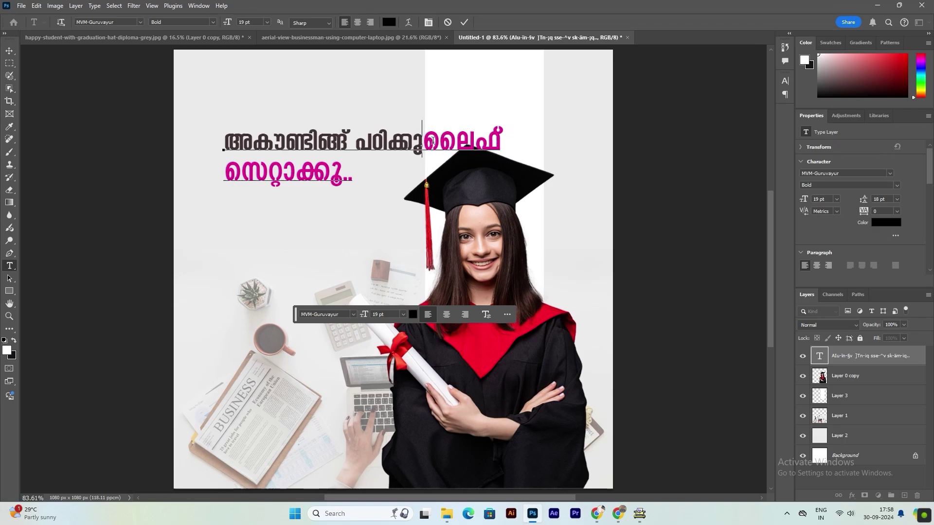
pyautogui.press('Return')
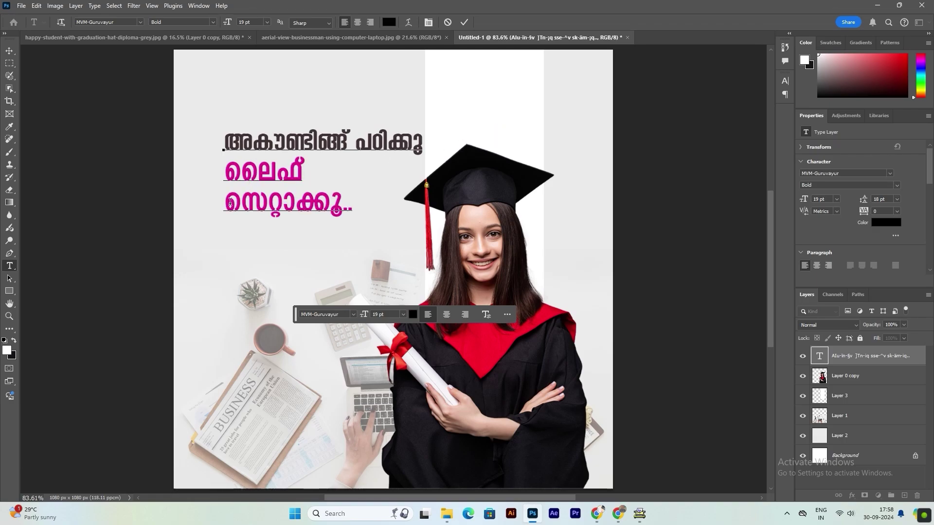
pyautogui.click(226, 202)
pyautogui.press('BackSpace')
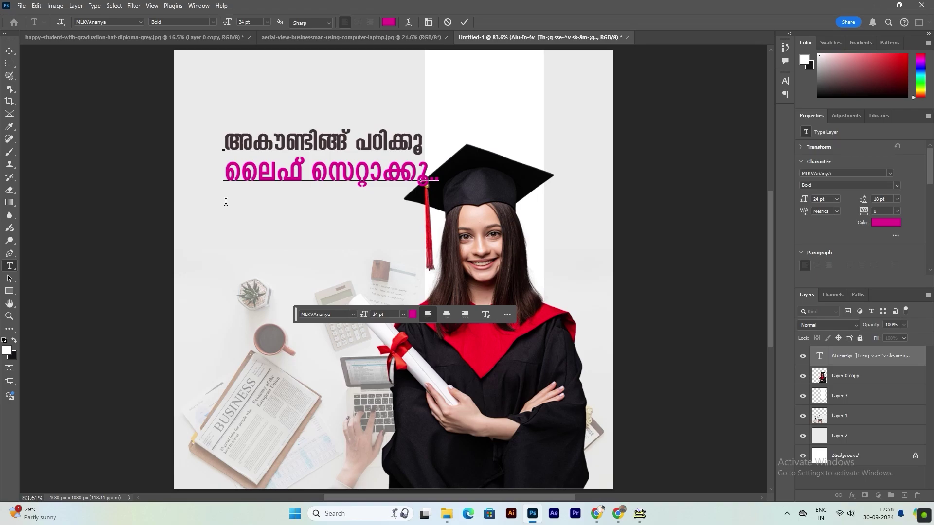
# Move the headline block up to the top left of the ad.
pyautogui.click(9, 51)
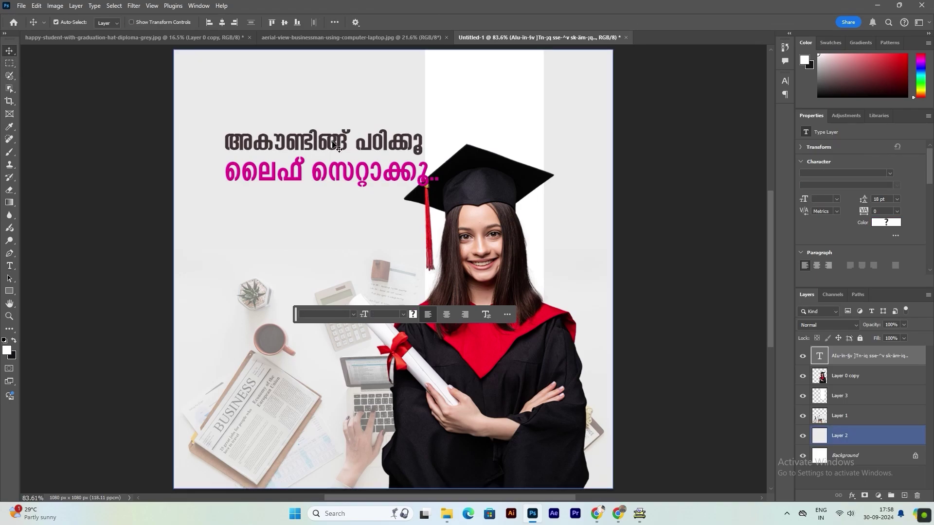
pyautogui.moveTo(347, 142)
pyautogui.mouseDown()
pyautogui.moveTo(323, 178)
pyautogui.moveTo(362, 266)
pyautogui.mouseUp()
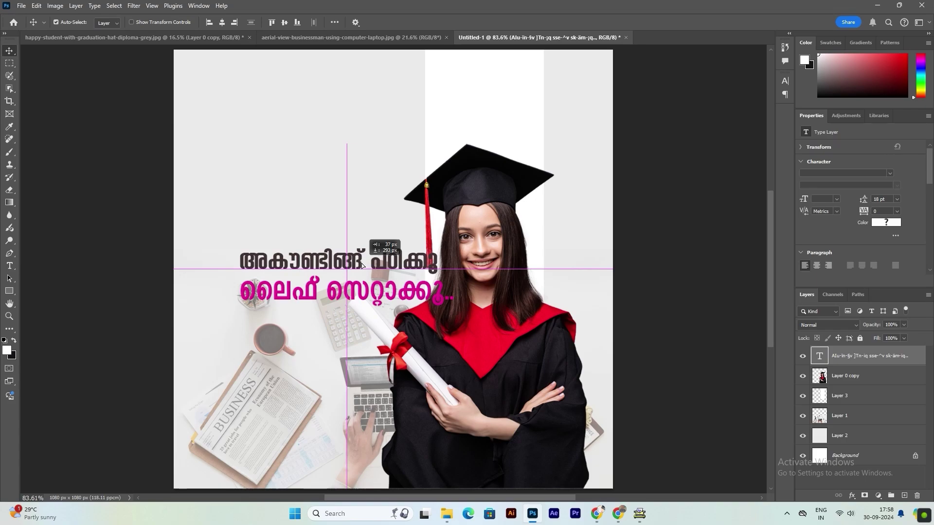
pyautogui.moveTo(361, 266)
pyautogui.mouseDown()
pyautogui.moveTo(326, 114)
pyautogui.moveTo(325, 136)
pyautogui.mouseUp()
pyautogui.moveTo(324, 180); pyautogui.dragTo(332, 111)
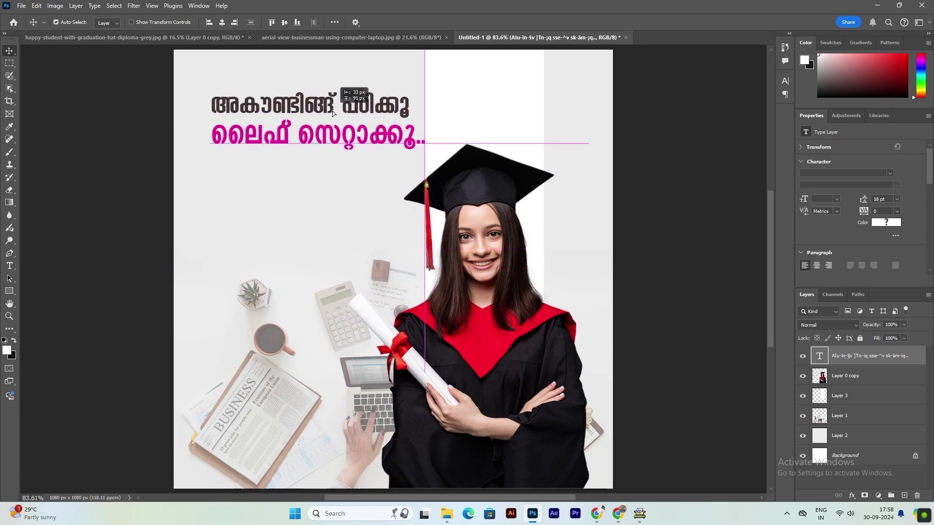
# Split both headline lines in two, giving four lines.
pyautogui.doubleClick(335, 105)
pyautogui.hotkey('ctrl', 'a')
pyautogui.click(344, 100)
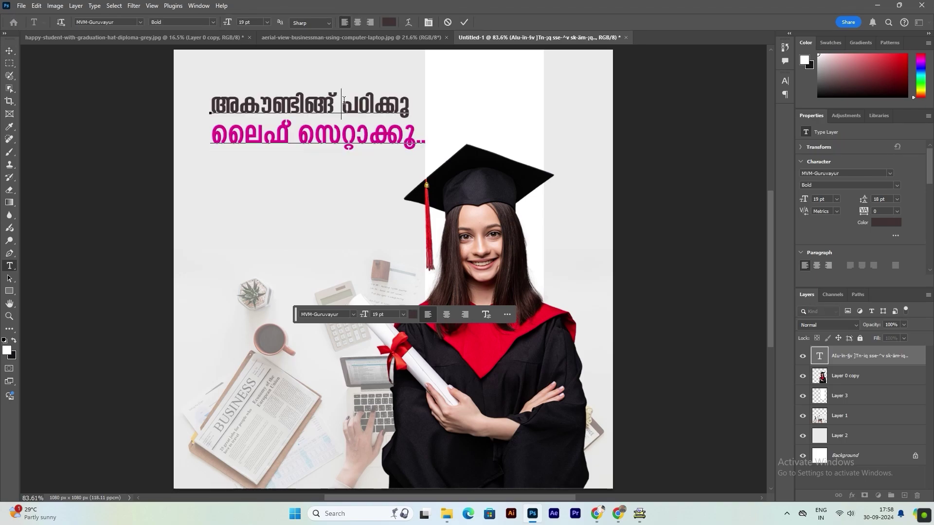
pyautogui.press('Return')
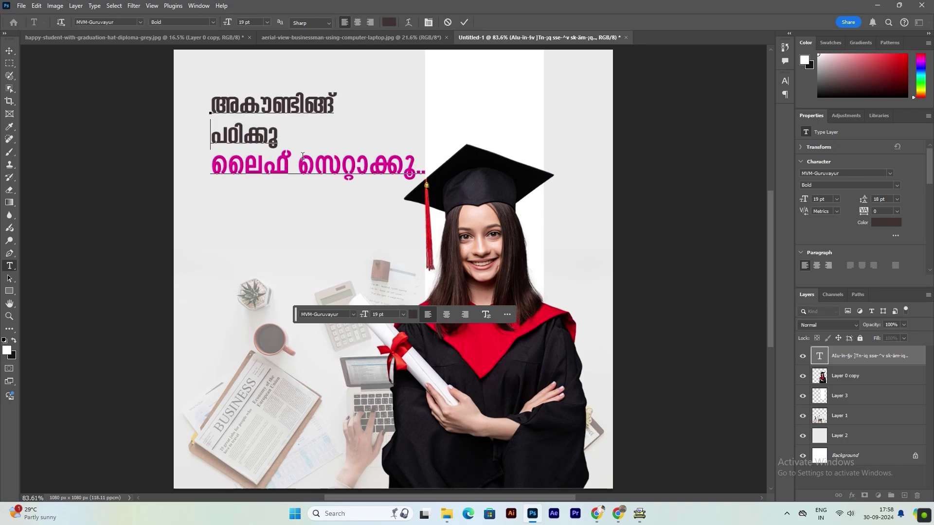
pyautogui.click(302, 156)
pyautogui.press('Return')
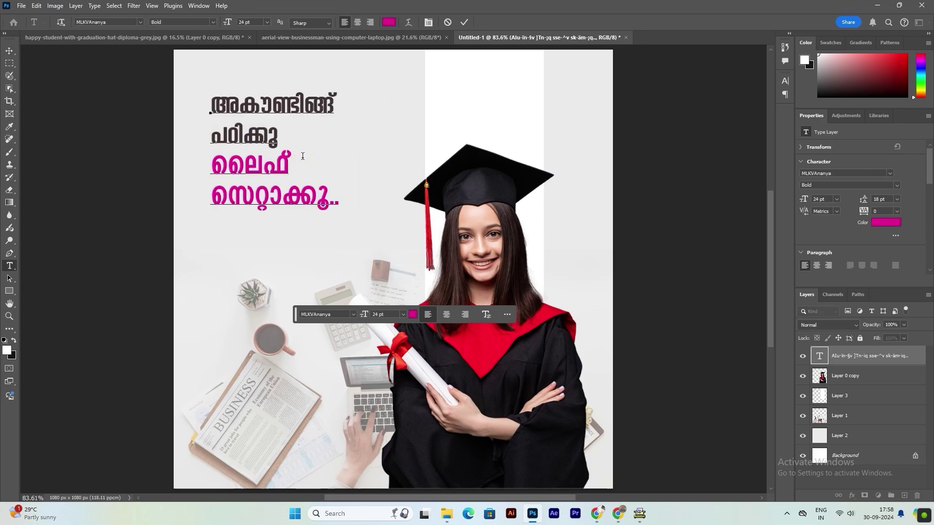
# Try centre alignment on the headline, then revert to left alignment and move it back left.
pyautogui.hotkey('ctrl', 'a')
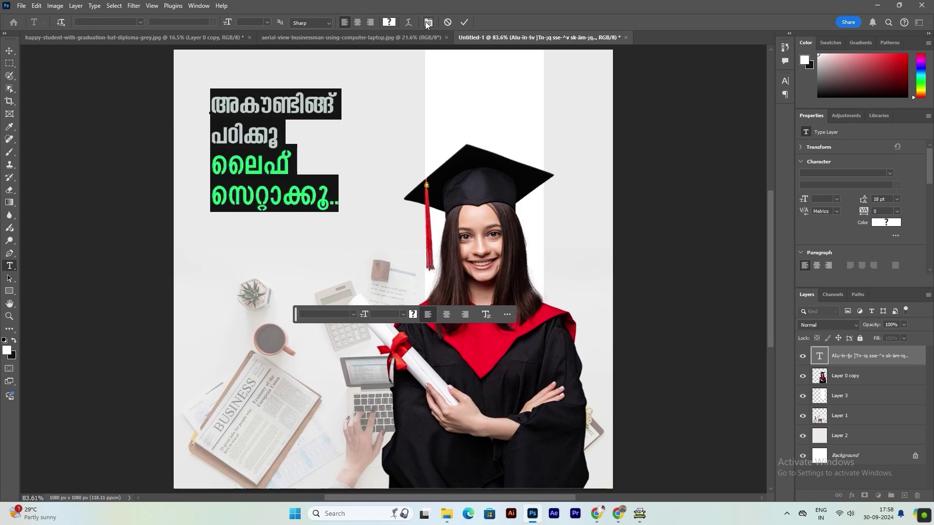
pyautogui.click(355, 24)
pyautogui.click(9, 51)
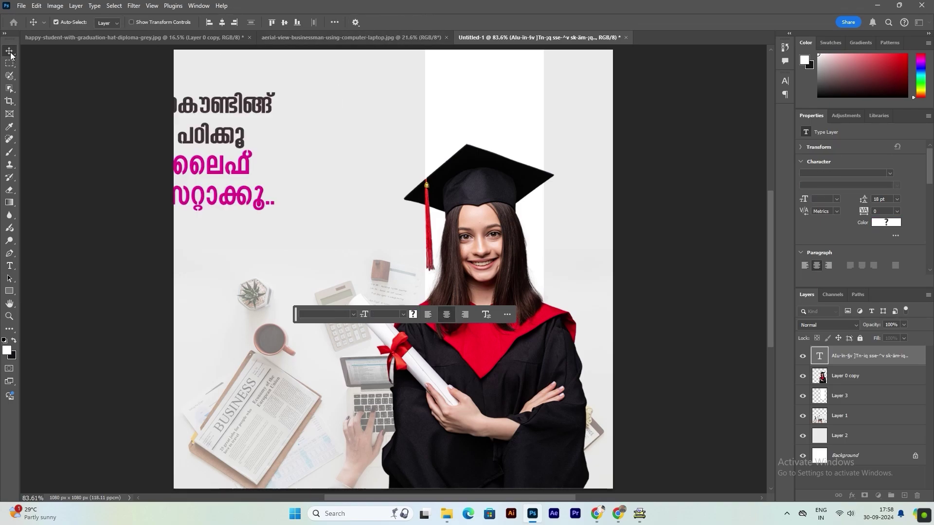
pyautogui.moveTo(228, 133); pyautogui.dragTo(310, 154)
pyautogui.doubleClick(310, 154)
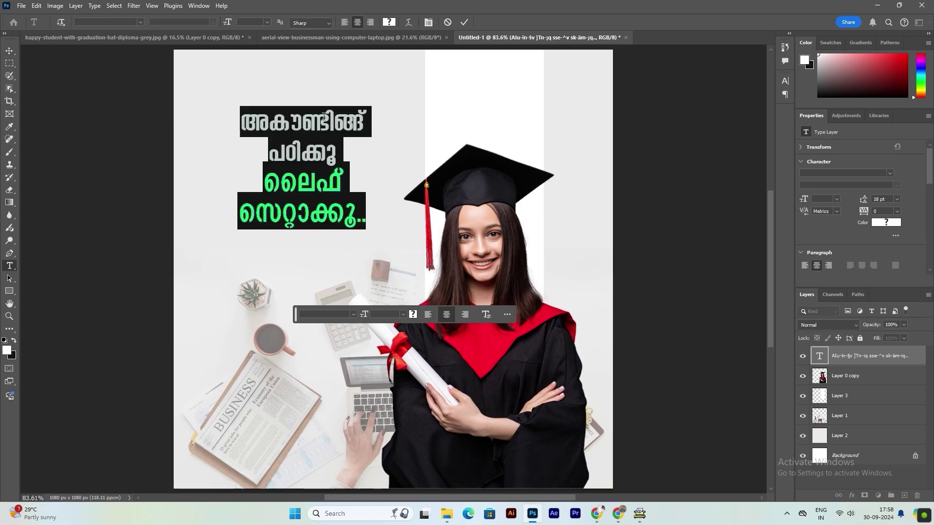
pyautogui.click(346, 22)
pyautogui.click(8, 50)
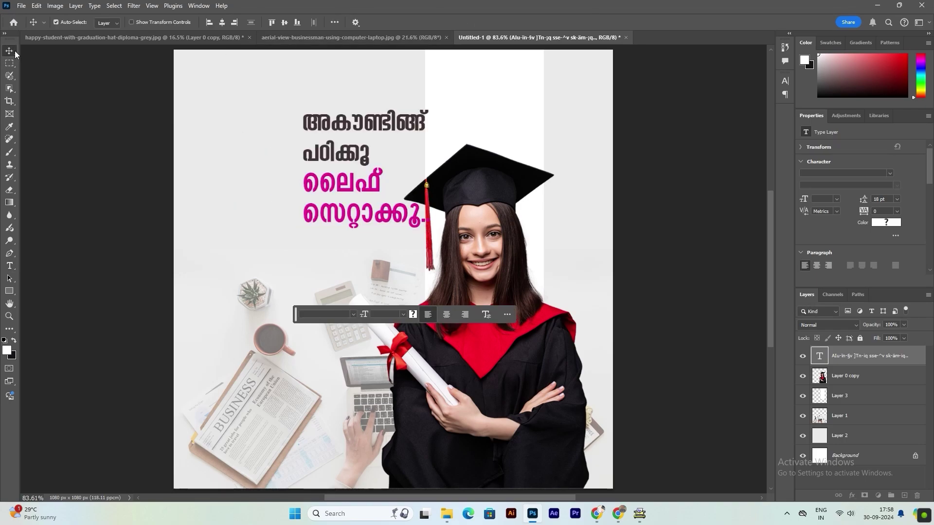
pyautogui.moveTo(363, 164)
pyautogui.mouseDown()
pyautogui.moveTo(285, 164)
pyautogui.moveTo(267, 145)
pyautogui.moveTo(276, 142)
pyautogui.mouseUp()
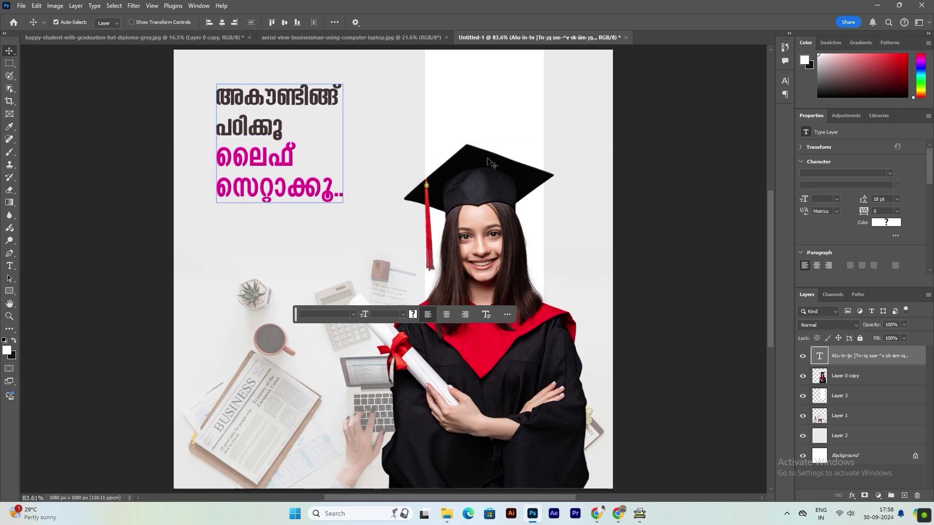
# Deselect the headline and nudge it slightly down into its final place.
pyautogui.click(692, 137)
pyautogui.click(594, 177)
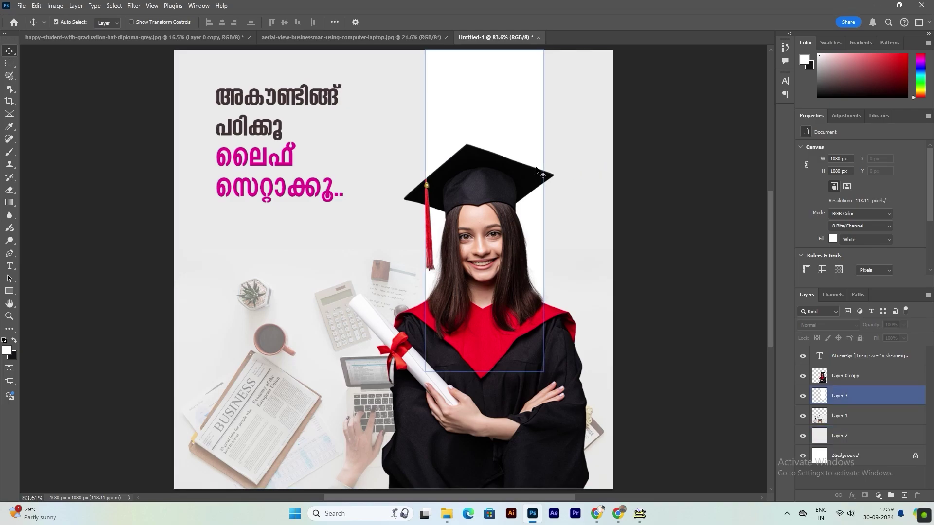
pyautogui.click(621, 181)
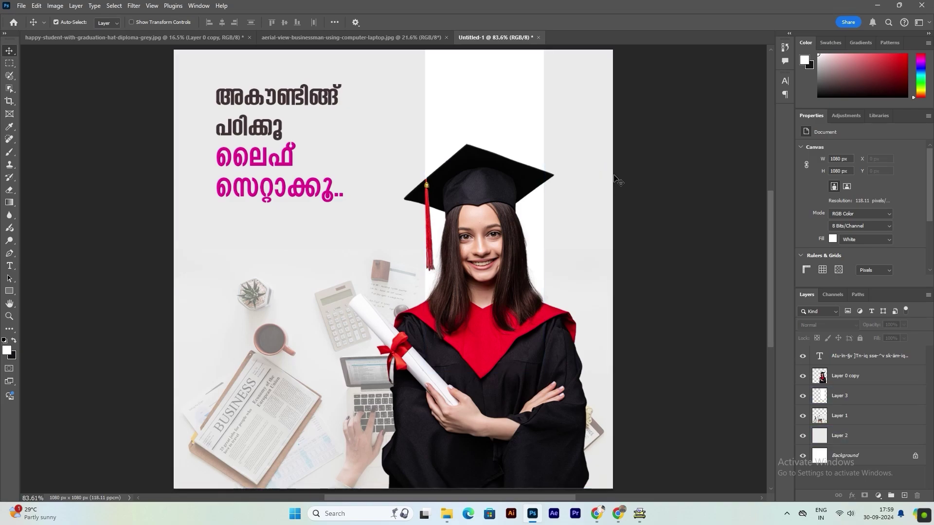
pyautogui.moveTo(245, 134); pyautogui.dragTo(249, 150)
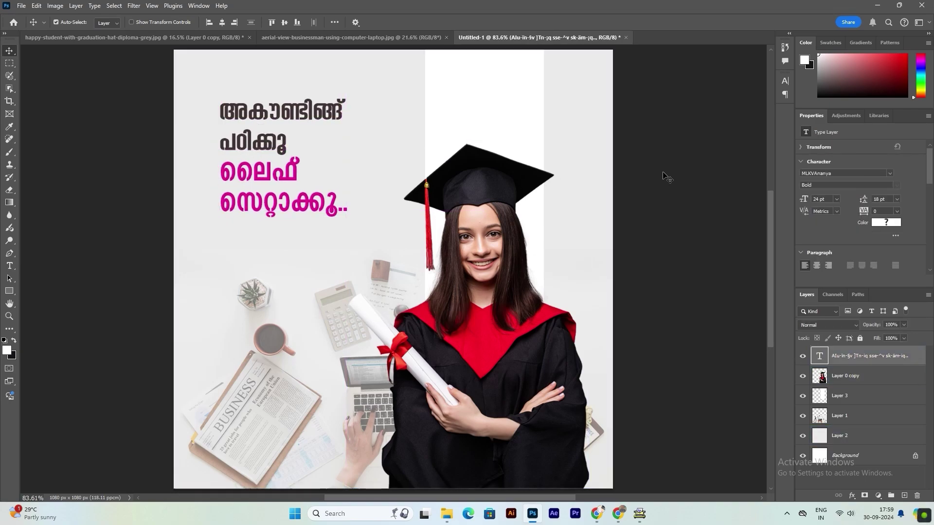
pyautogui.click(662, 173)
pyautogui.click(126, 108)
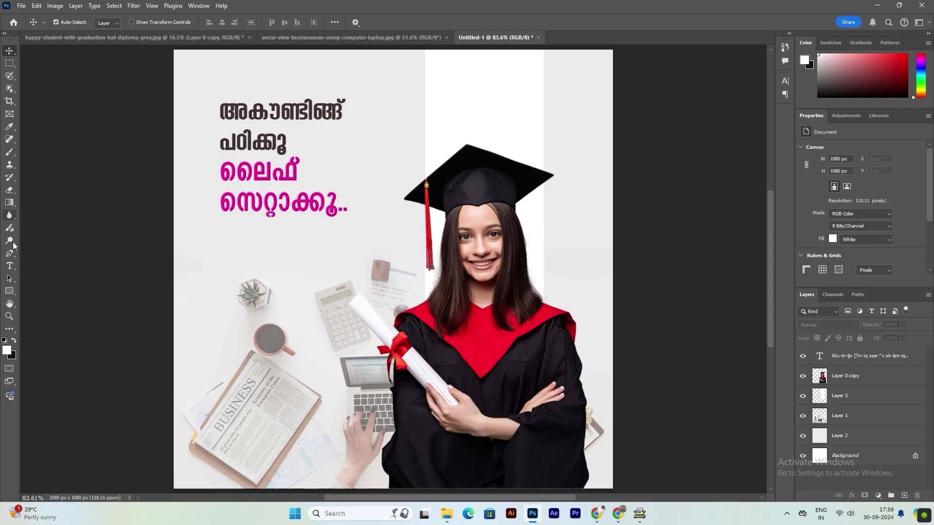
pyautogui.click(9, 265)
# Start a new text box at the lower left set in black Myriad Pro.
pyautogui.click(207, 346)
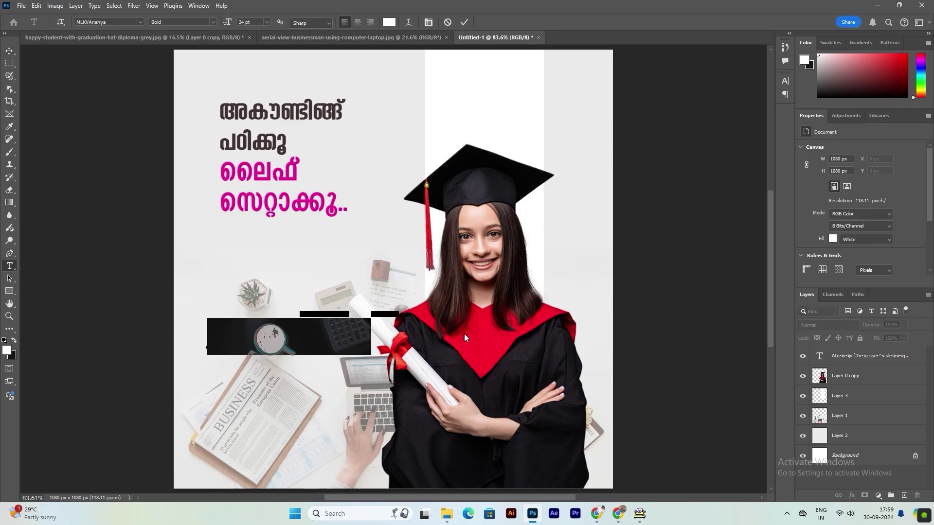
pyautogui.click(893, 222)
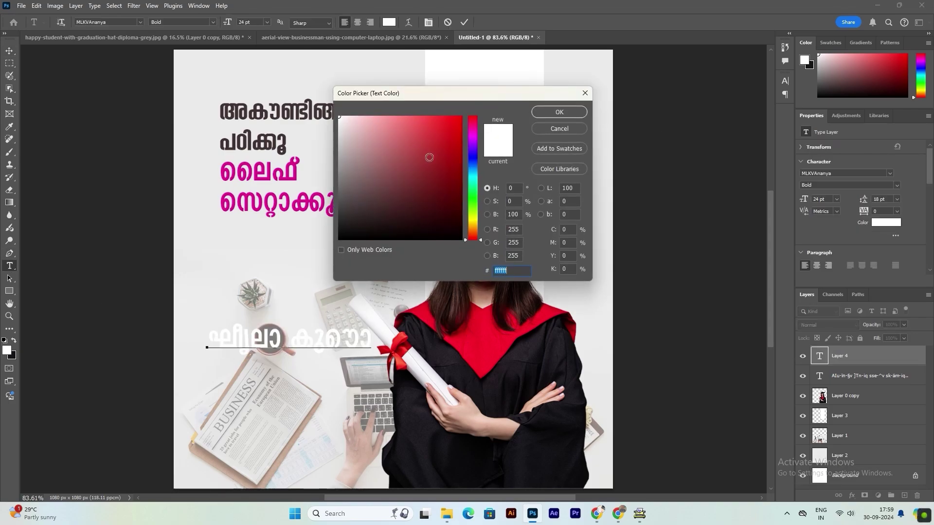
pyautogui.moveTo(430, 156); pyautogui.dragTo(462, 239)
pyautogui.click(546, 112)
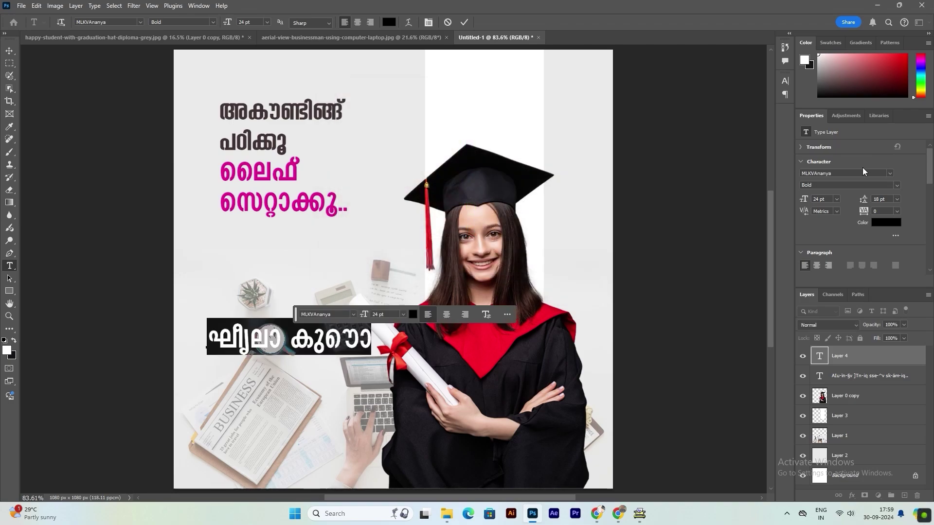
pyautogui.click(890, 174)
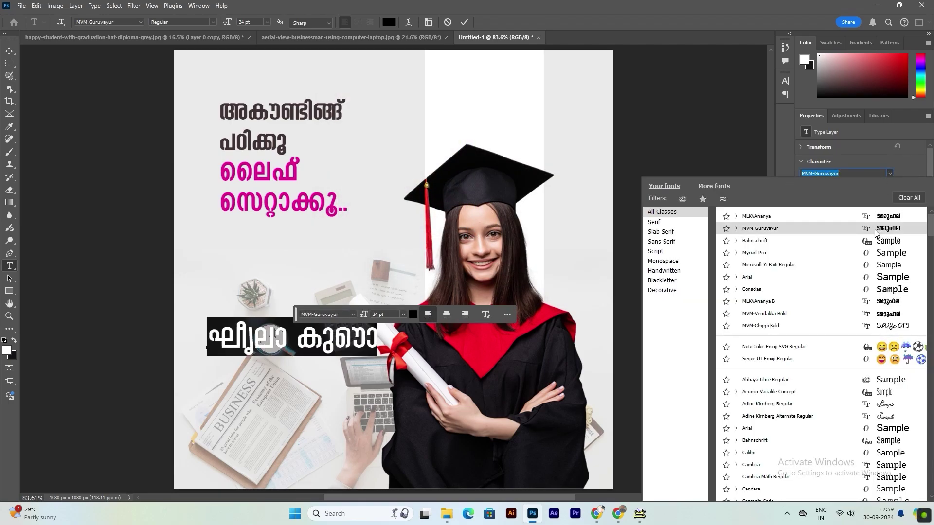
pyautogui.click(888, 252)
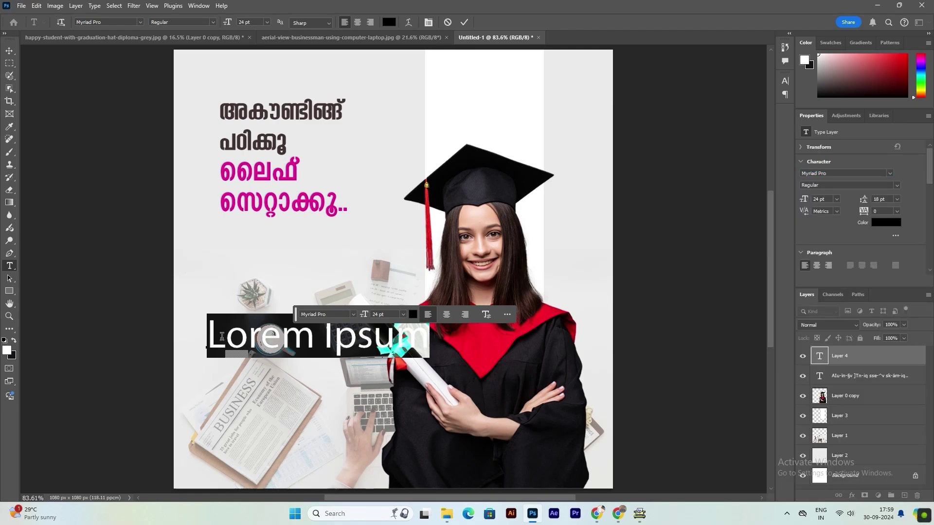
# Type 'Excellent accoutning' and 'Kottakkal, Malappuram' on two lines and commit.
pyautogui.write('E')
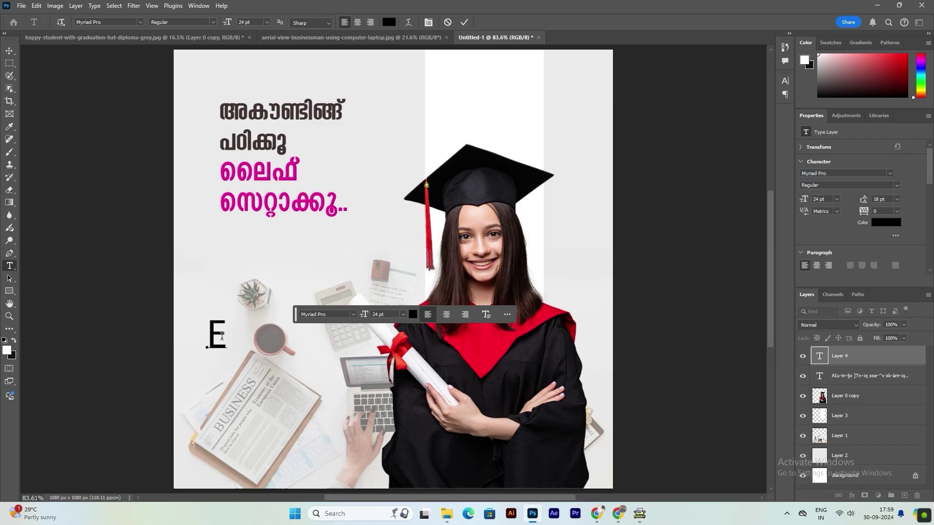
pyautogui.write('xcelle')
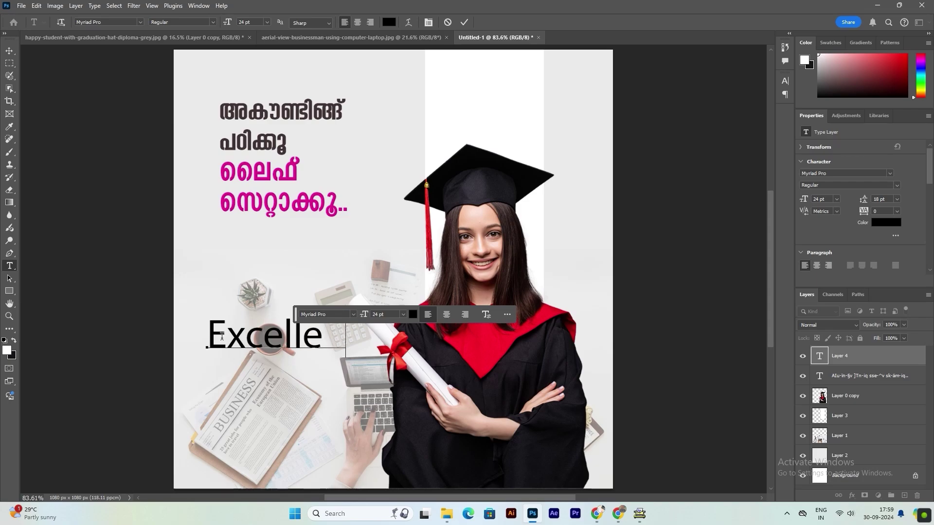
pyautogui.write('nt a')
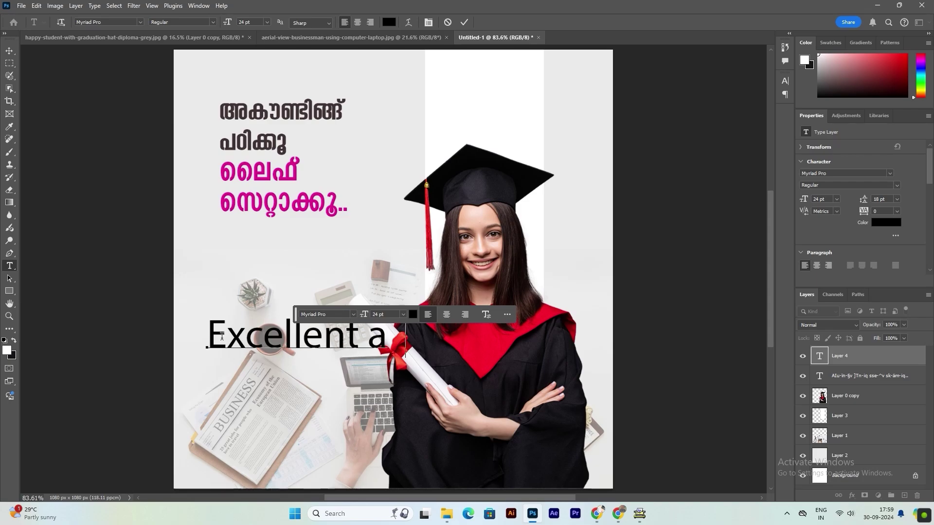
pyautogui.write('ccoutni')
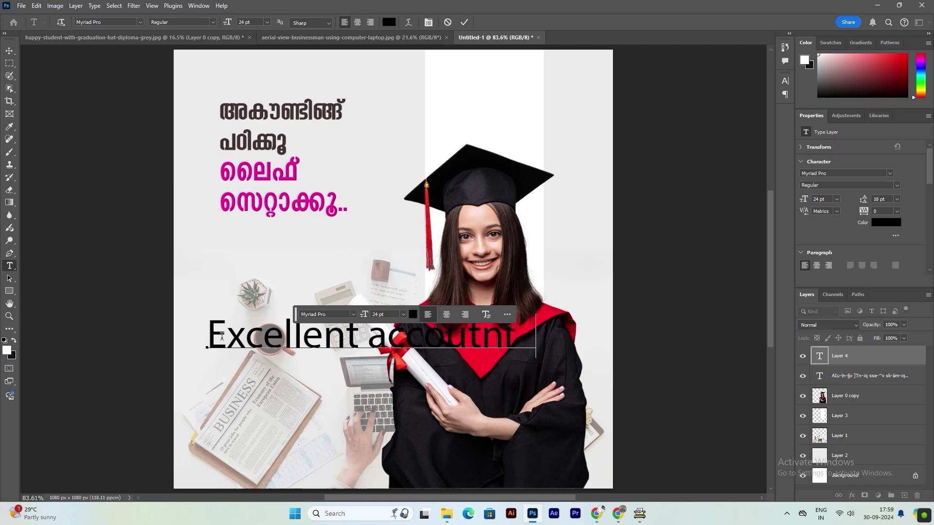
pyautogui.press('BackSpace')
pyautogui.write('ng')
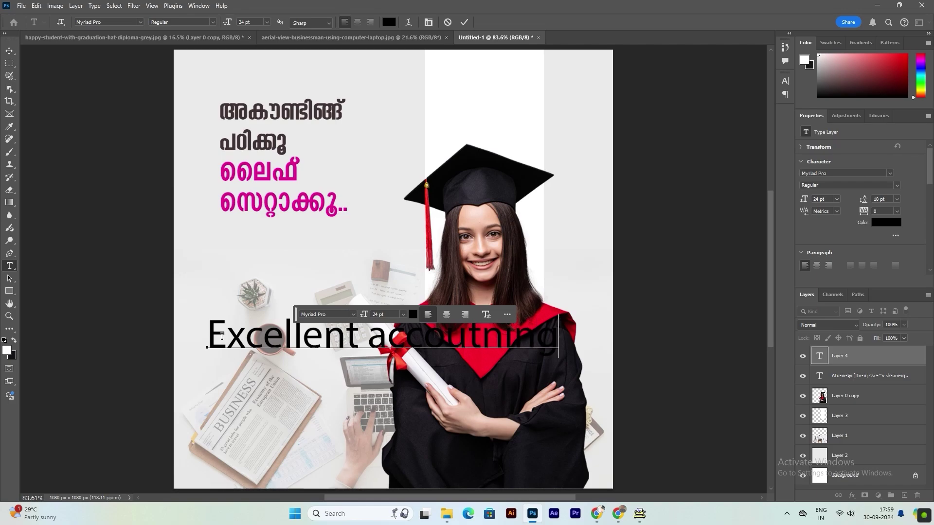
pyautogui.press('Return')
pyautogui.write('Kot')
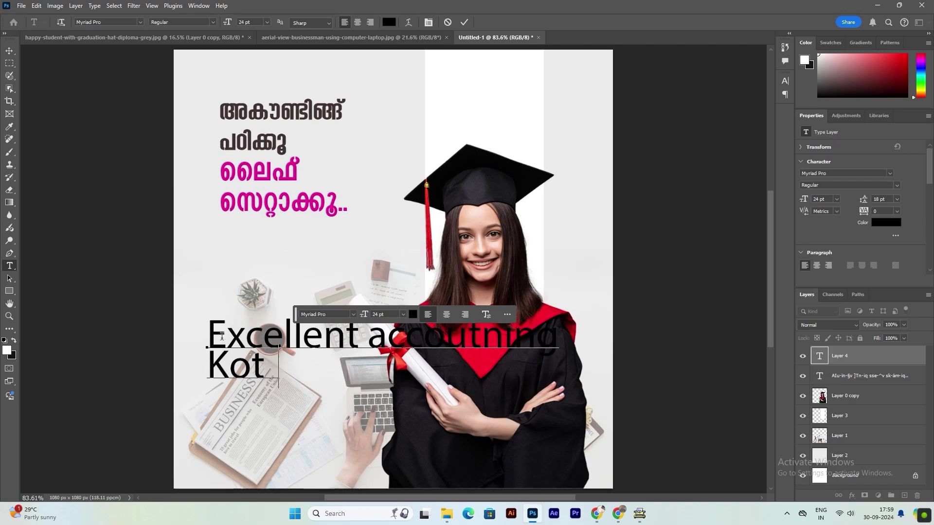
pyautogui.write('takkal')
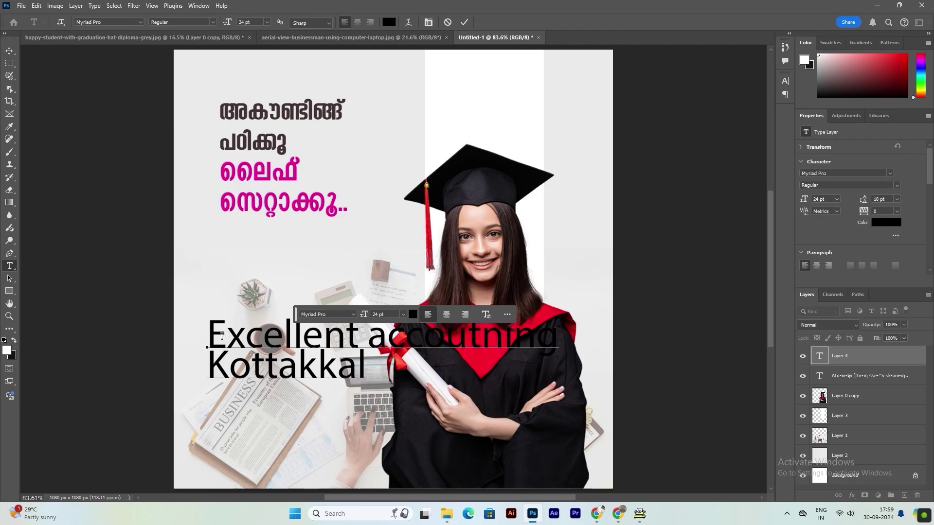
pyautogui.write(', ')
pyautogui.write('m')
pyautogui.press('BackSpace')
pyautogui.write('Mal')
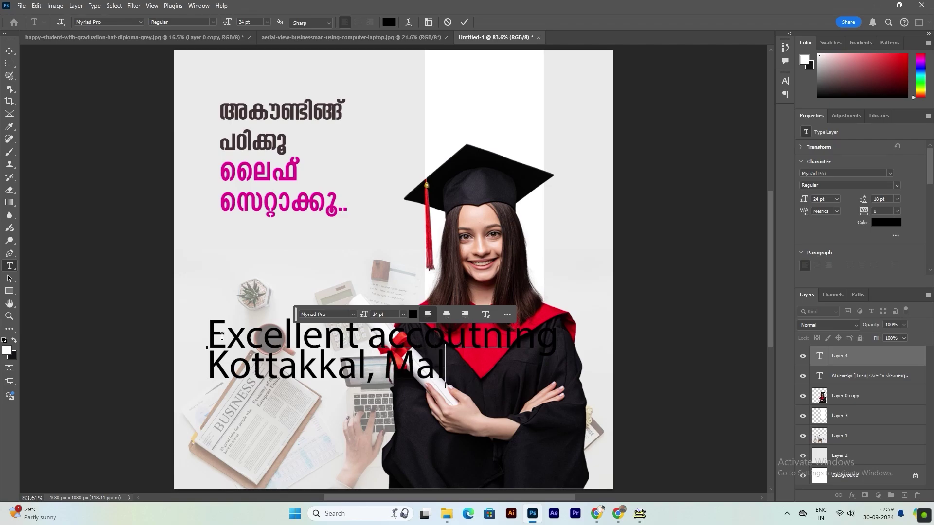
pyautogui.write('appuram')
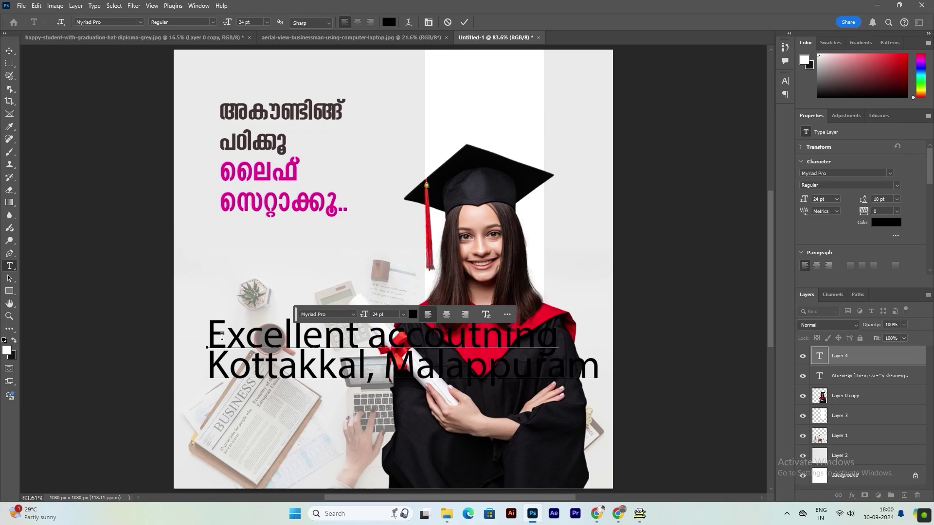
pyautogui.hotkey('ctrl', 'Return')
# Shrink the address text to 7 pt with 8 pt leading.
pyautogui.press('v')
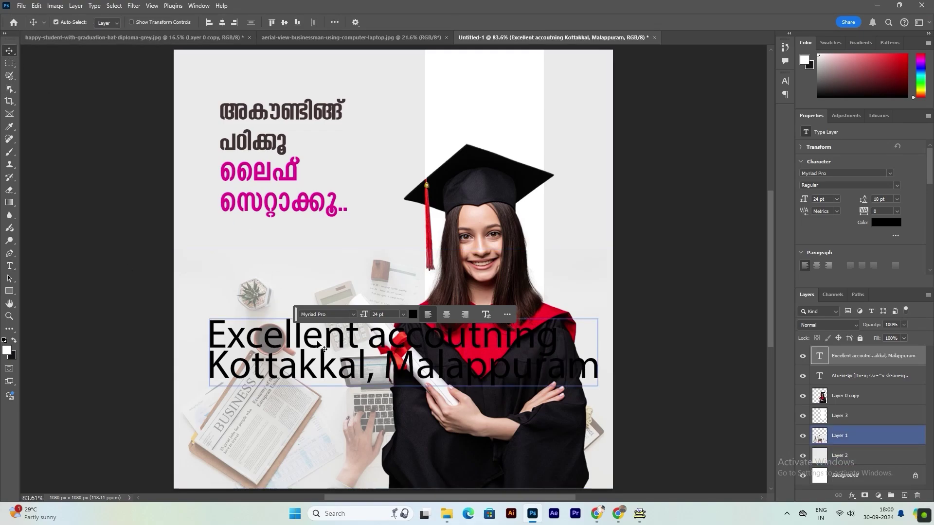
pyautogui.moveTo(371, 362); pyautogui.dragTo(349, 455)
pyautogui.doubleClick(351, 445)
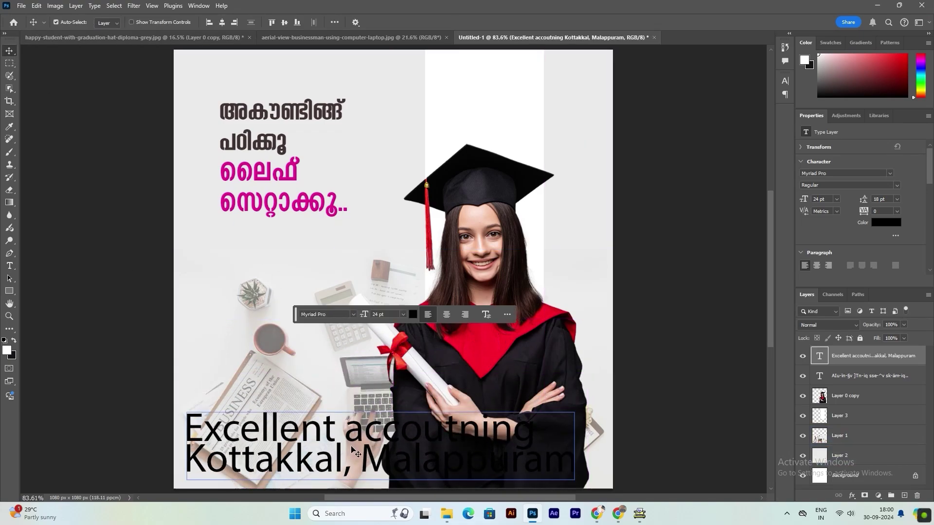
pyautogui.hotkey('ctrl', 'shift', ',')
pyautogui.hotkey('ctrl', 'shift', ',')
pyautogui.hotkey('ctrl', 'shift', ',')
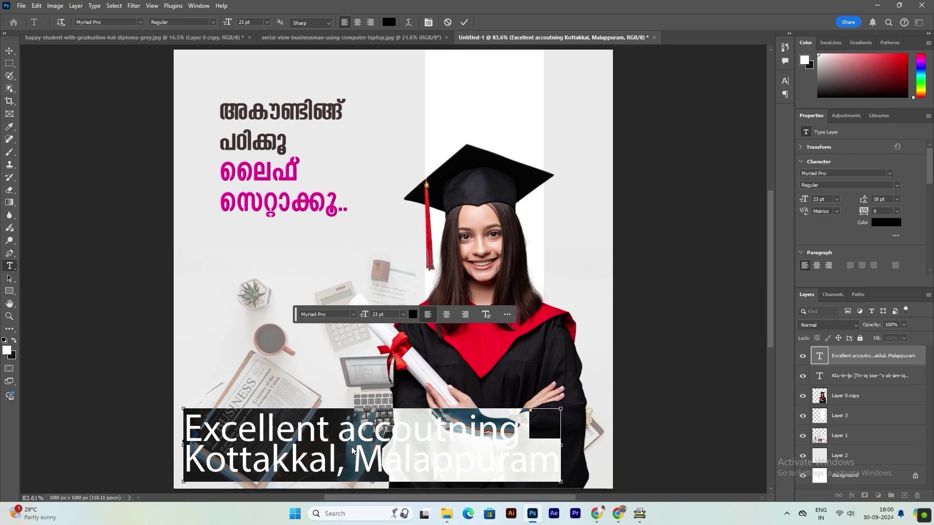
pyautogui.hotkey('ctrl', 'shift', ',')
pyautogui.hotkey('ctrl', 'shift', ',')
pyautogui.hotkey('ctrl', 'shift', ',')
pyautogui.hotkey('ctrl', 'shift', ',')
pyautogui.hotkey('ctrl', 'shift', ',')
pyautogui.hotkey('ctrl', 'shift', ',')
pyautogui.hotkey('ctrl', 'shift', ',')
pyautogui.hotkey('ctrl', 'shift', ',')
pyautogui.hotkey('ctrl', 'shift', ',')
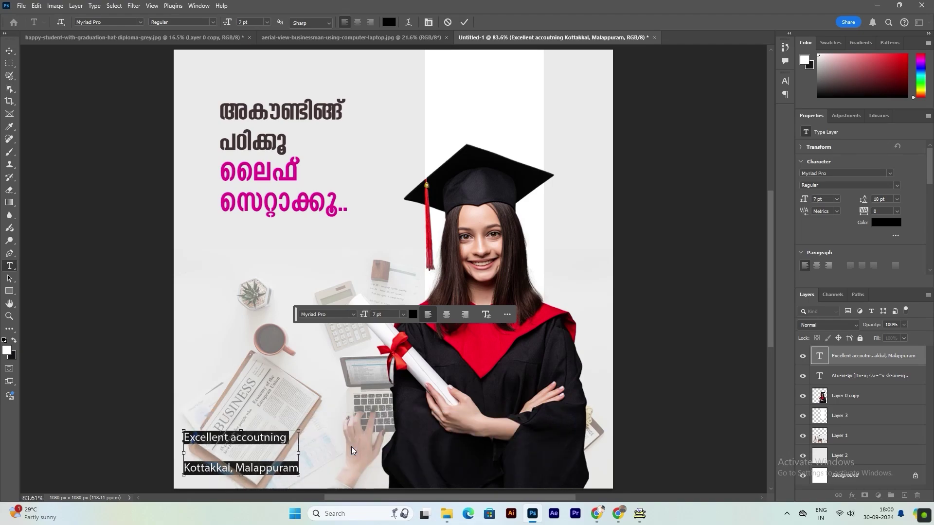
pyautogui.hotkey('ctrl', 'shift', ',')
pyautogui.click(428, 23)
pyautogui.moveTo(731, 109); pyautogui.dragTo(725, 110)
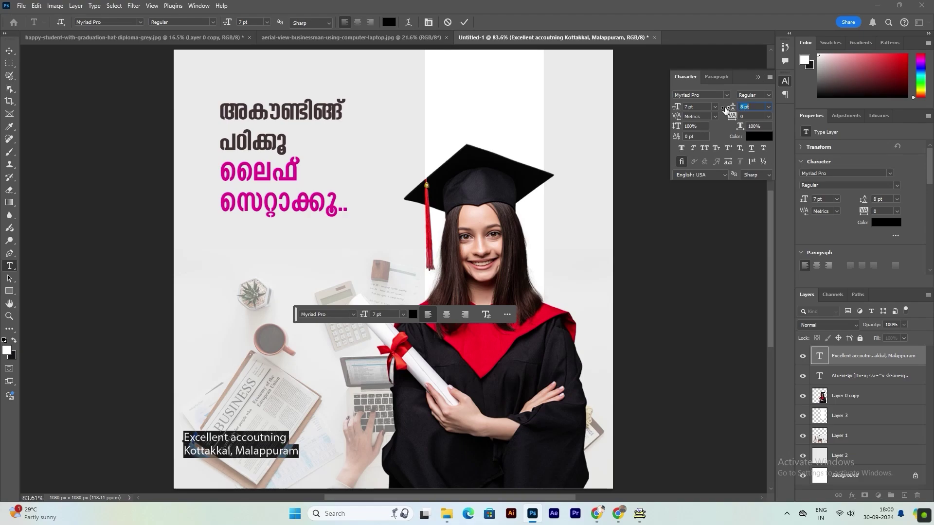
# Change the address font to Arial and move it to the bottom-left corner.
pyautogui.click(9, 50)
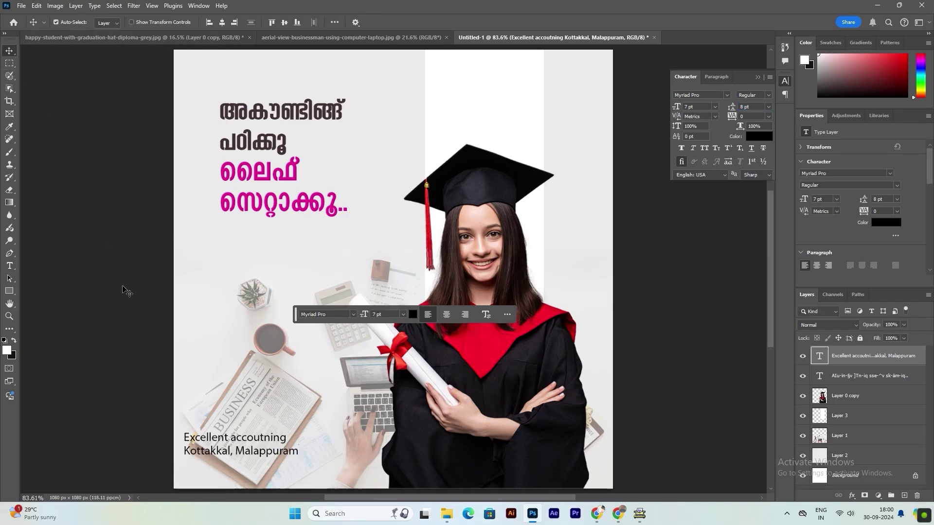
pyautogui.click(202, 448)
pyautogui.moveTo(203, 447); pyautogui.dragTo(225, 469)
pyautogui.doubleClick(225, 469)
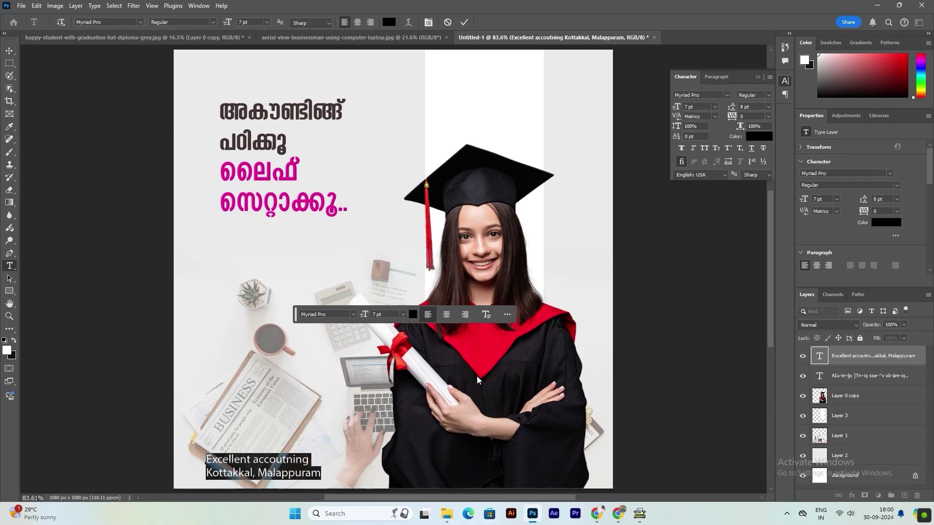
pyautogui.click(890, 174)
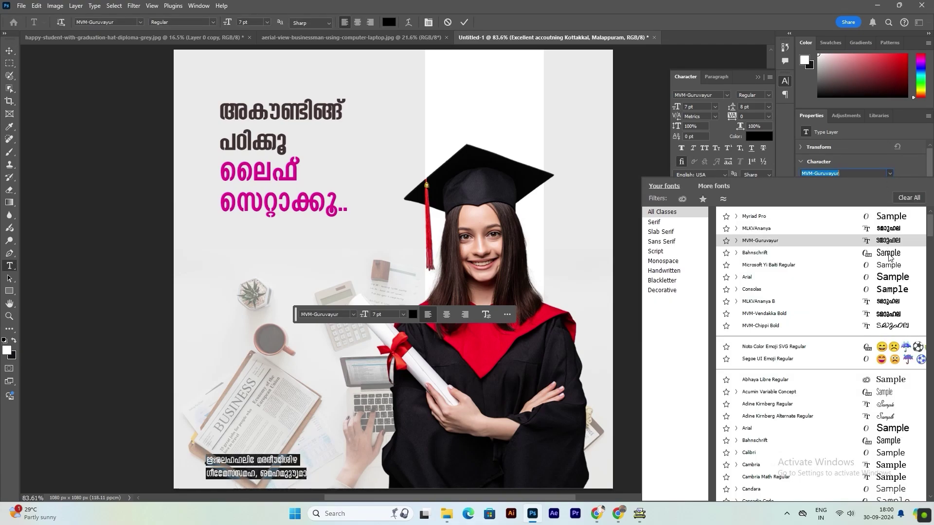
pyautogui.click(891, 283)
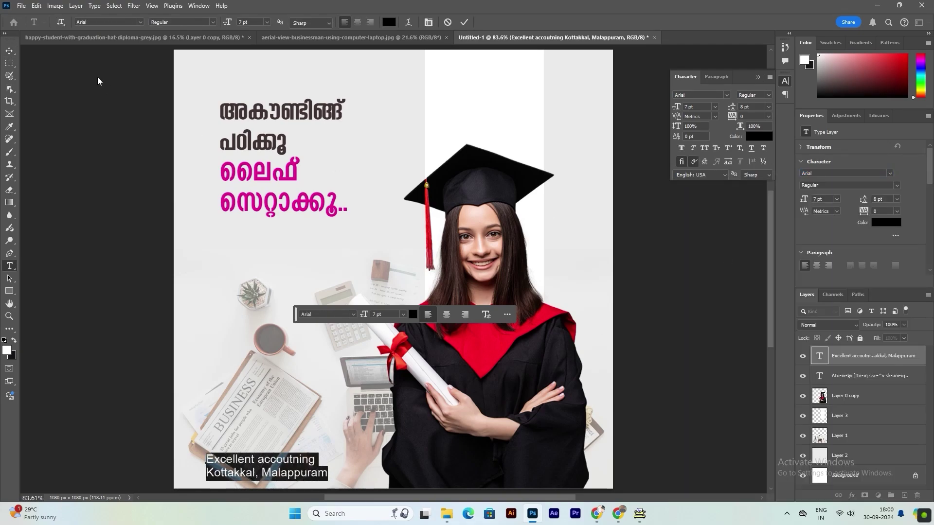
pyautogui.click(10, 50)
pyautogui.moveTo(247, 461); pyautogui.dragTo(248, 461)
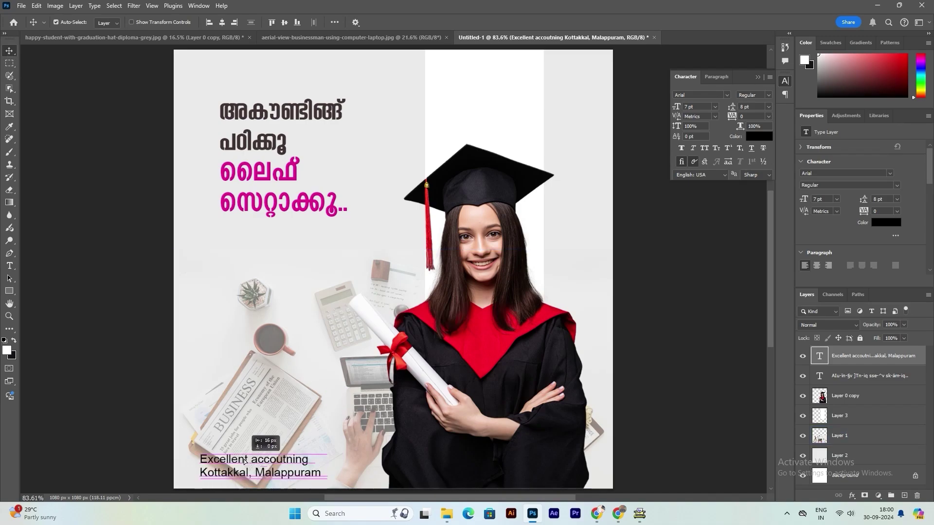
# Duplicate the address text to the bottom right and colour the copy white.
pyautogui.moveTo(247, 460); pyautogui.dragTo(482, 464)
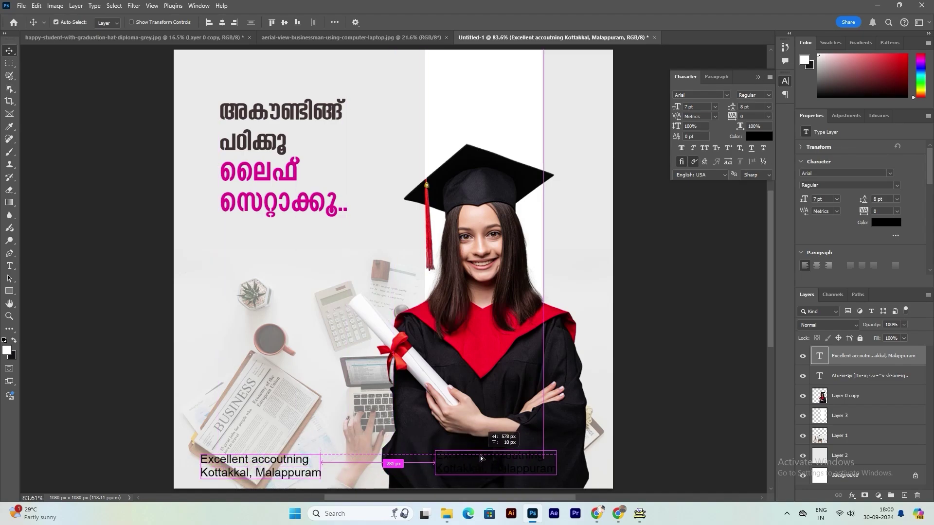
pyautogui.doubleClick(481, 464)
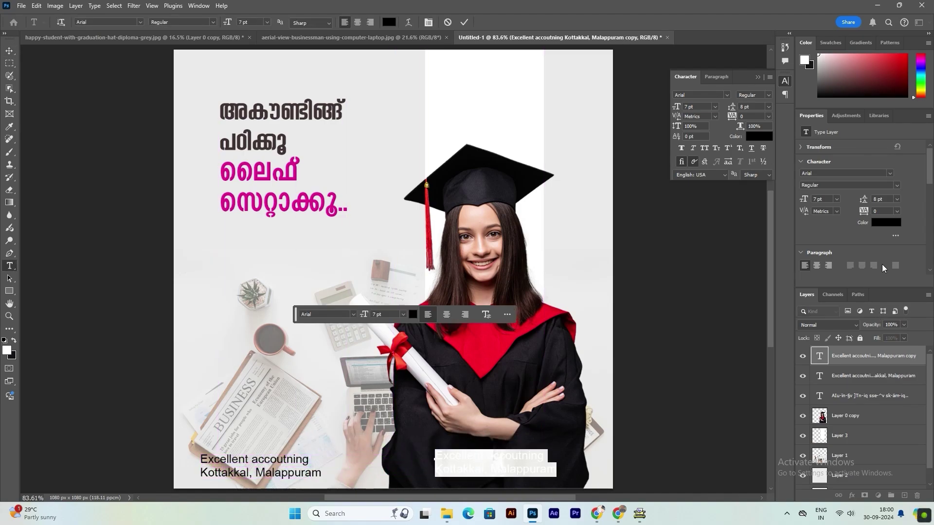
pyautogui.click(880, 224)
pyautogui.moveTo(383, 146); pyautogui.dragTo(330, 104)
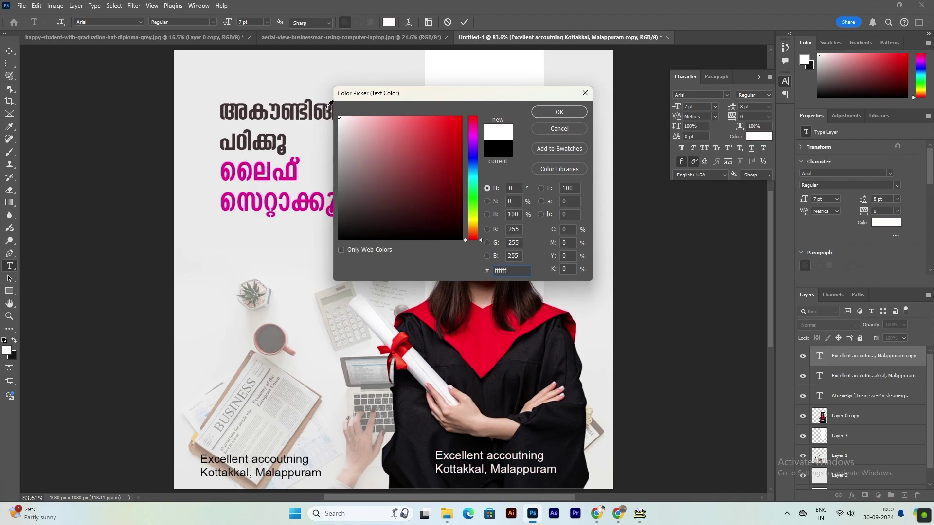
pyautogui.click(555, 114)
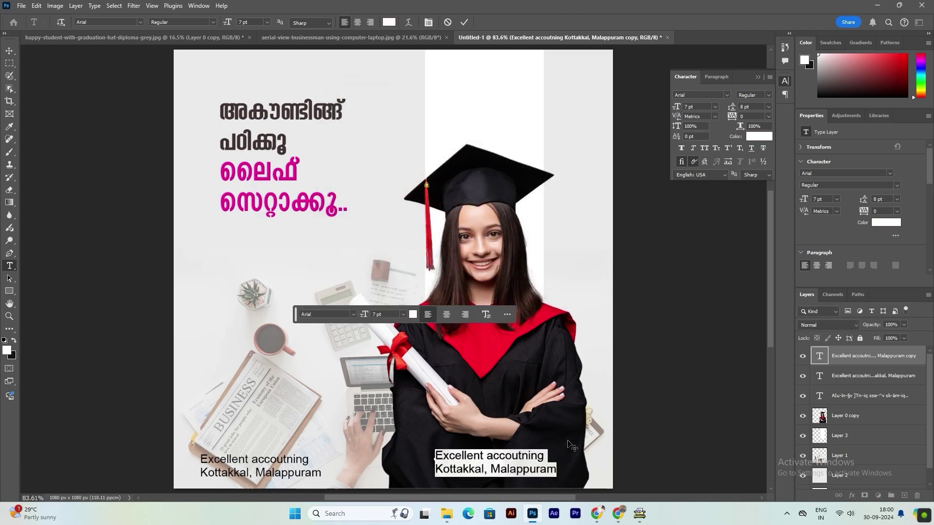
pyautogui.write('+91 5842')
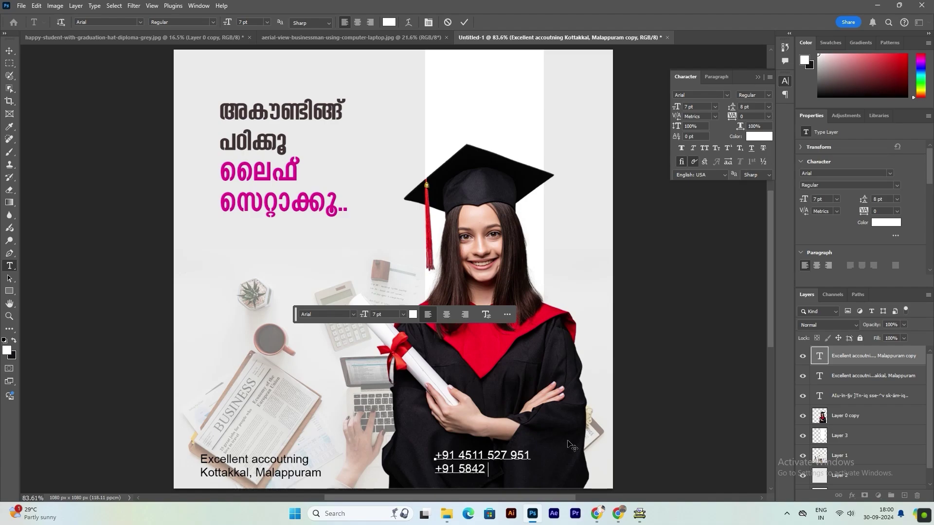
pyautogui.write('6841')
pyautogui.write(' 636')
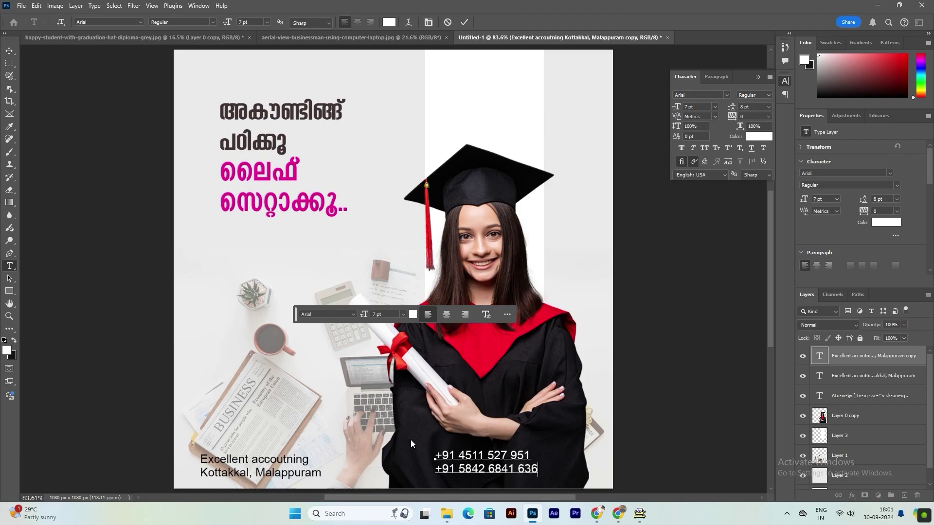
pyautogui.hotkey('ctrl', 'a')
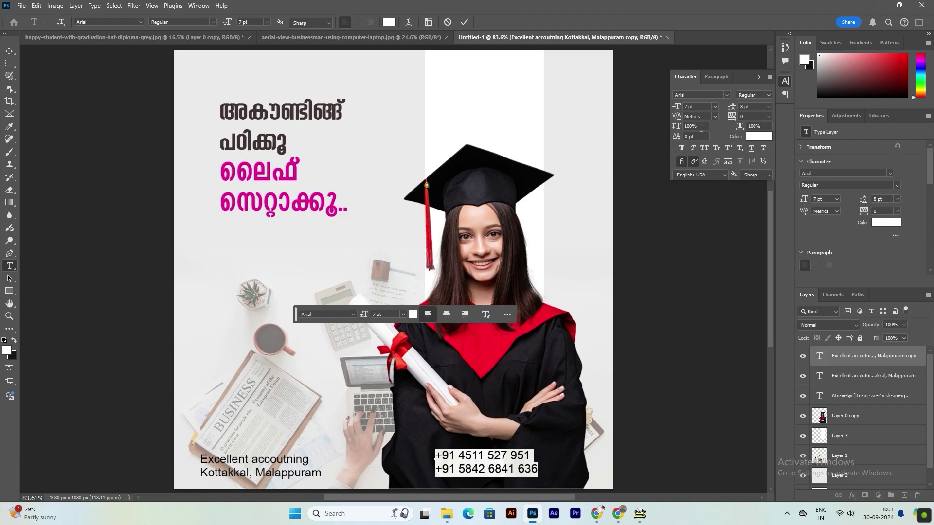
pyautogui.click(9, 51)
# Move the phone numbers right, remove an extra digit, and level them with the address.
pyautogui.moveTo(498, 460); pyautogui.dragTo(563, 461)
pyautogui.doubleClick(564, 463)
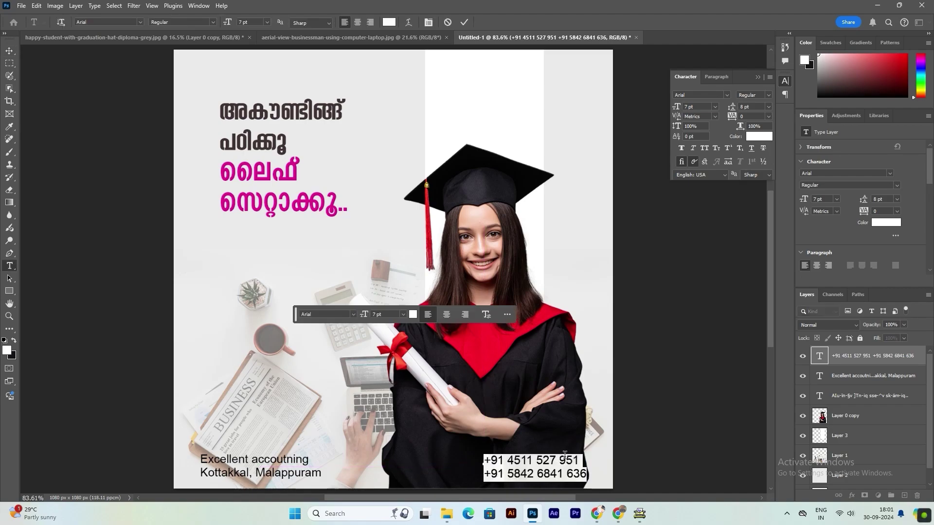
pyautogui.click(562, 457)
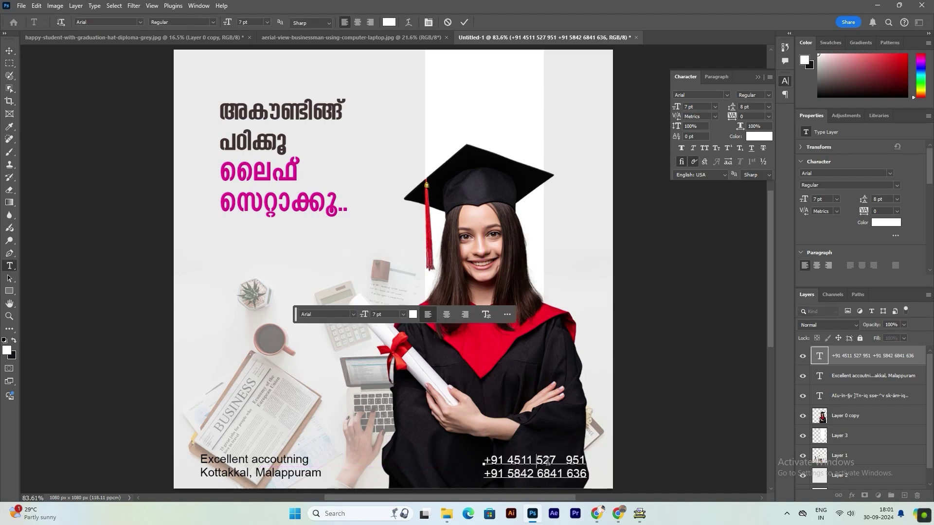
pyautogui.press('BackSpace')
pyautogui.press('BackSpace')
pyautogui.press('BackSpace')
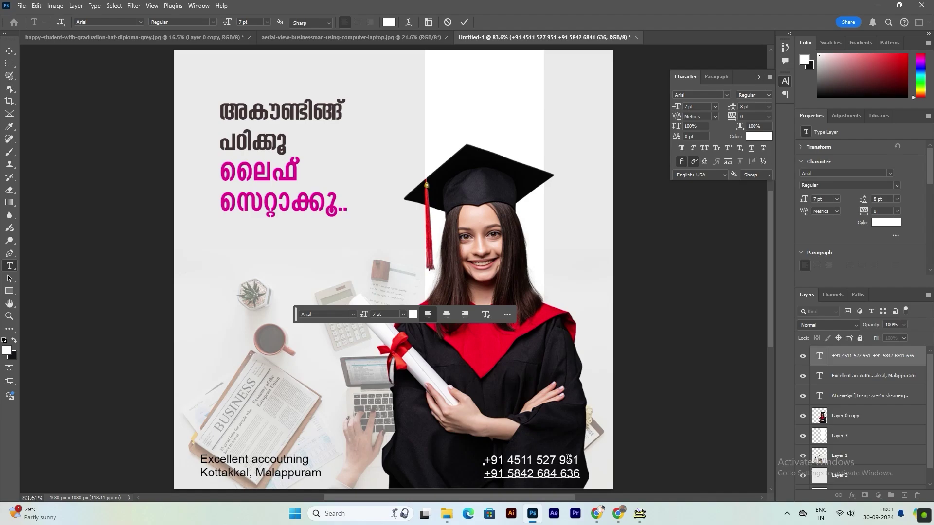
pyautogui.click(9, 51)
pyautogui.moveTo(537, 477); pyautogui.dragTo(535, 474)
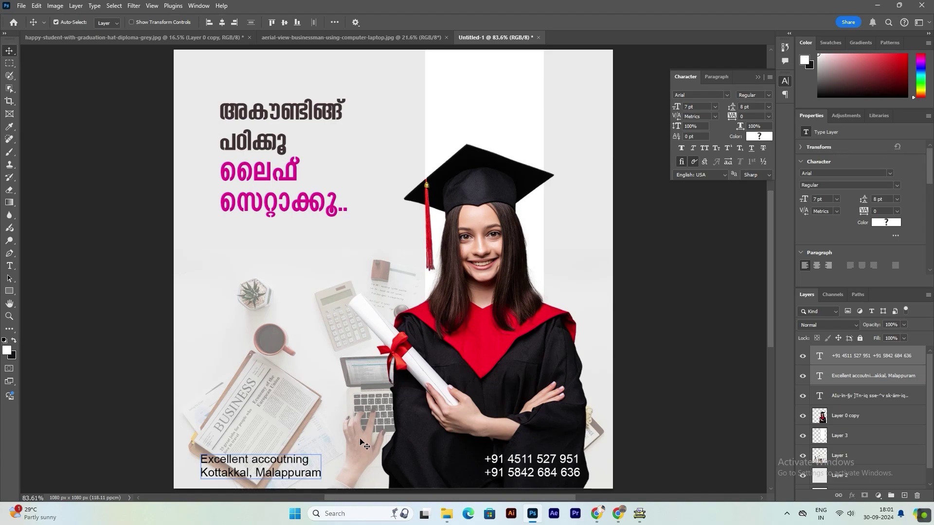
# Select the layers through the top text layer and group them as Group 1.
pyautogui.click(581, 366)
pyautogui.click(856, 356)
pyautogui.rightClick(856, 355)
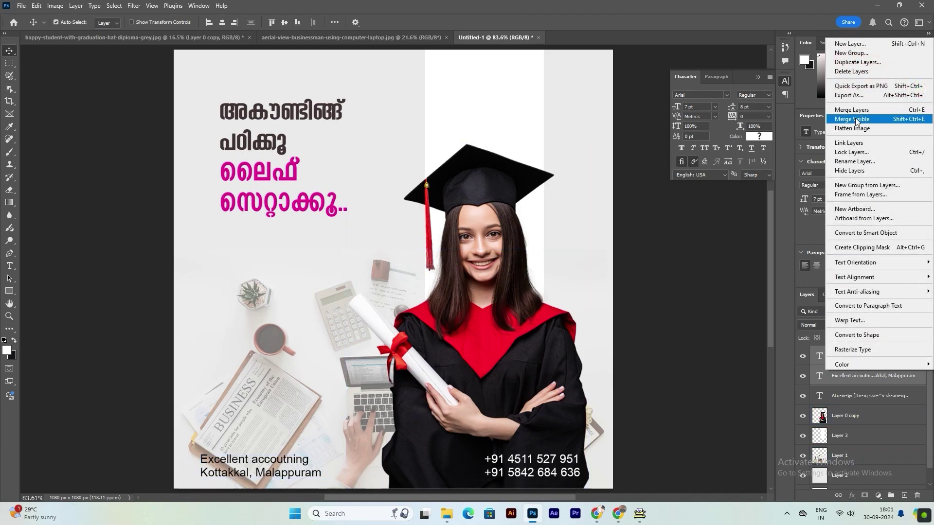
pyautogui.click(860, 52)
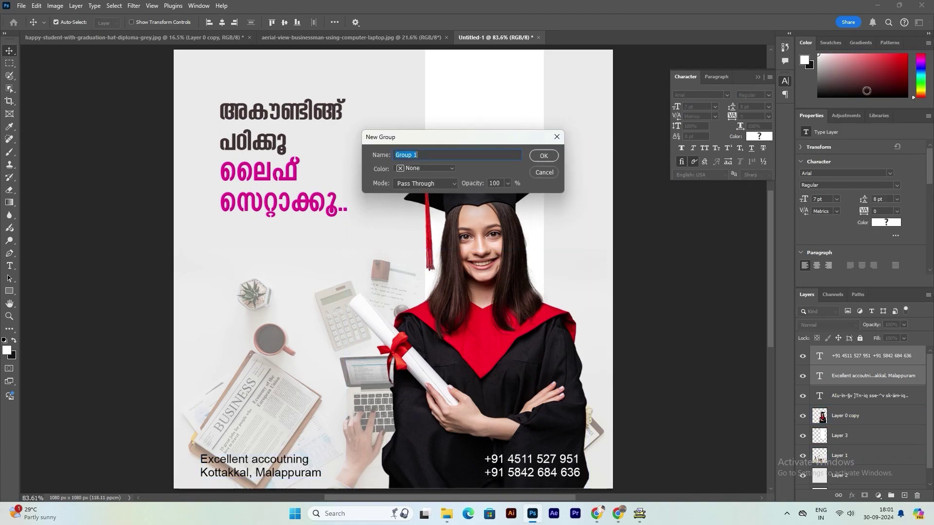
pyautogui.click(542, 155)
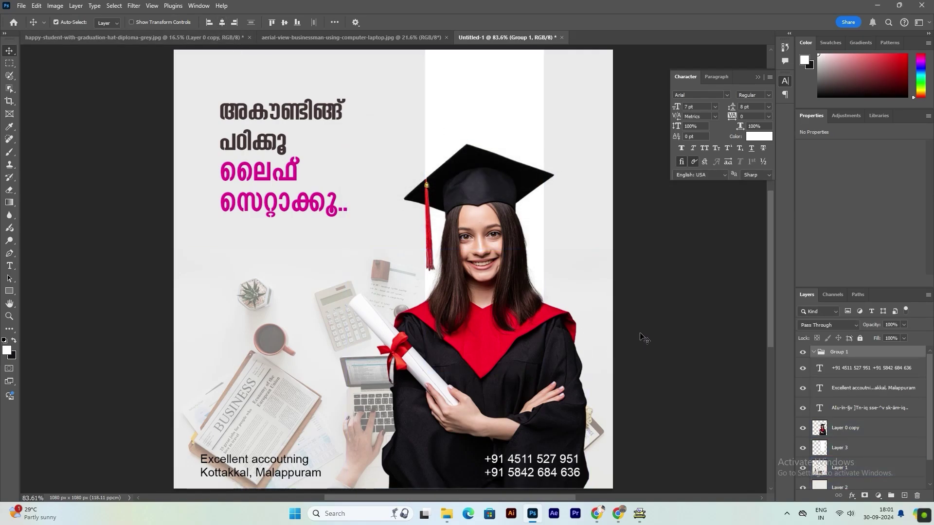
pyautogui.click(644, 339)
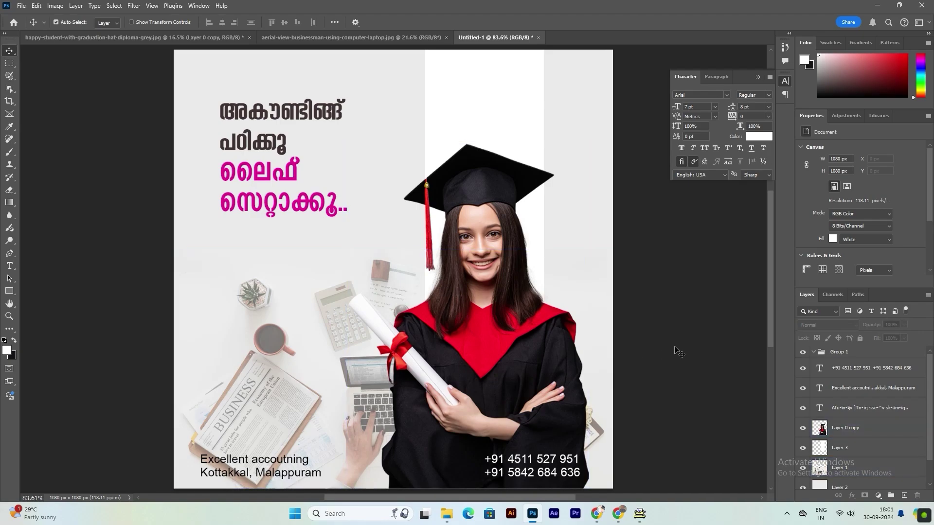
# Draw a white rectangle bar across the bottom of the ad, flush with the canvas edges.
pyautogui.click(9, 67)
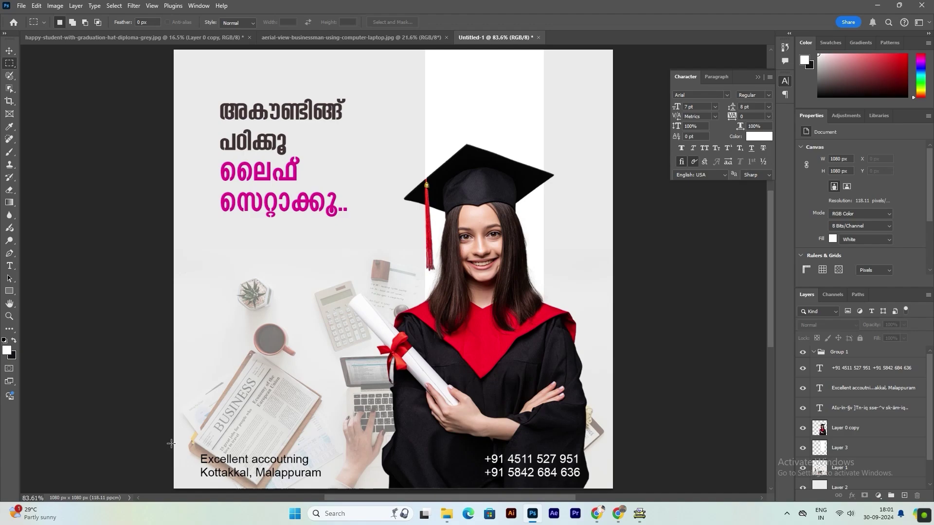
pyautogui.click(10, 291)
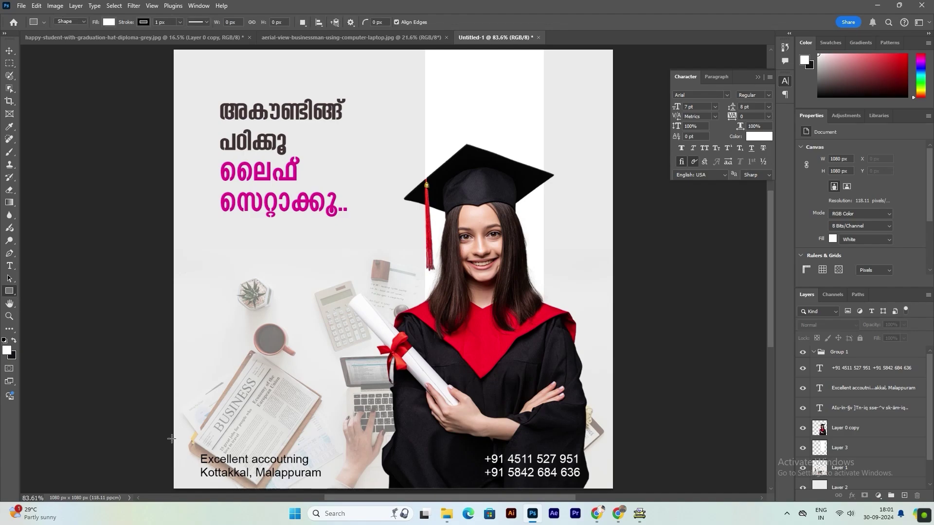
pyautogui.moveTo(172, 438); pyautogui.dragTo(603, 489)
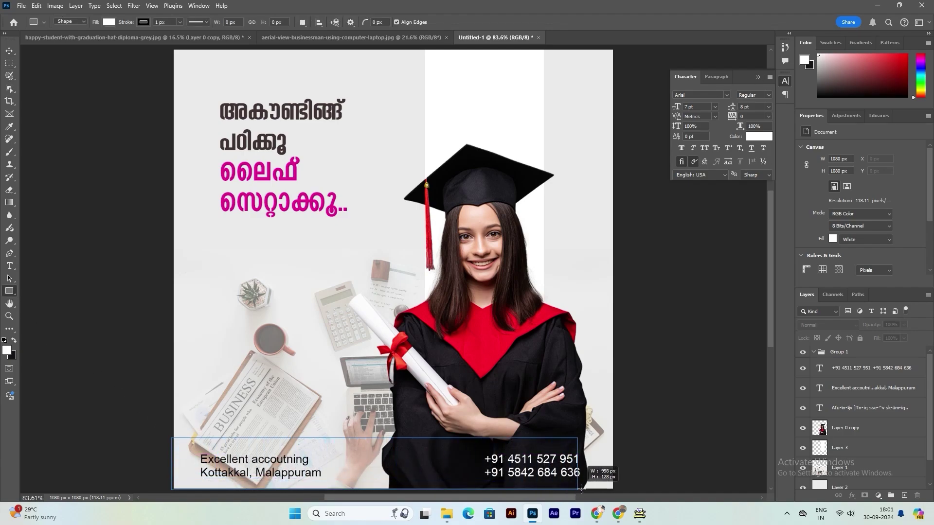
pyautogui.moveTo(603, 488); pyautogui.dragTo(612, 488)
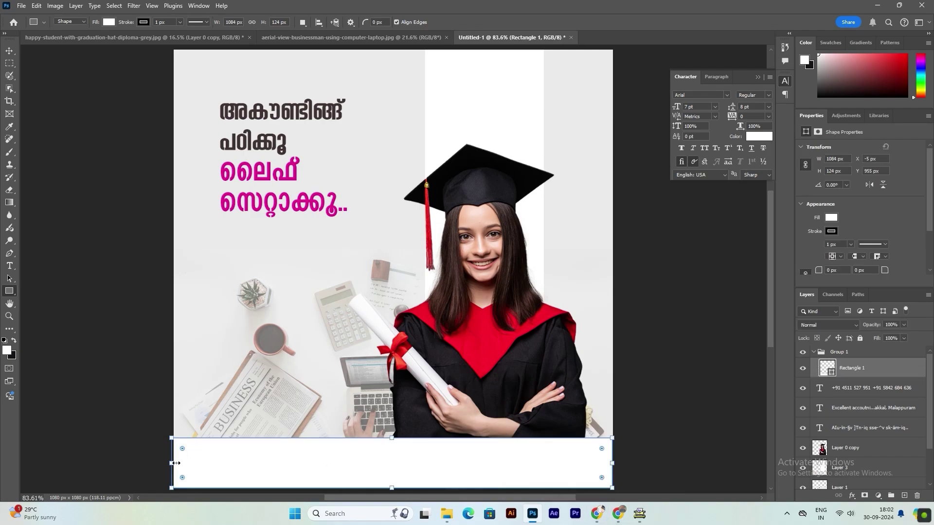
pyautogui.moveTo(172, 463); pyautogui.dragTo(177, 463)
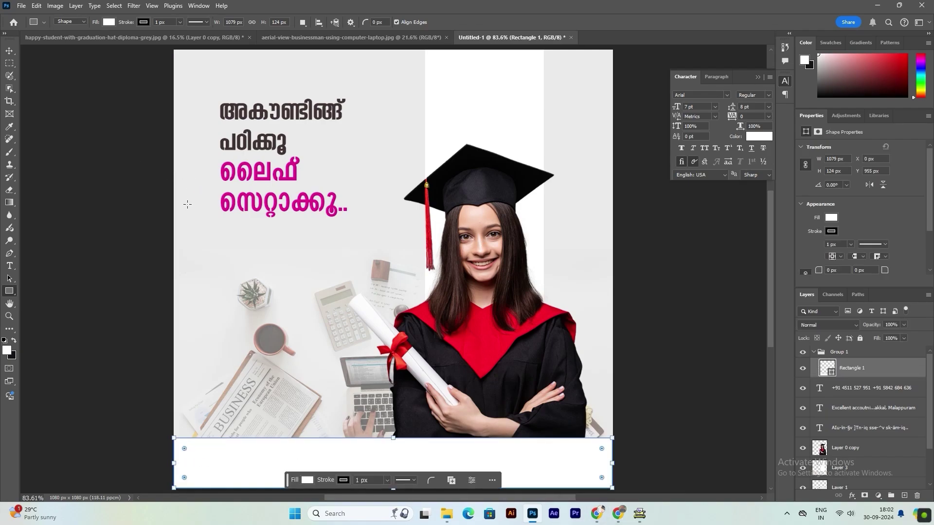
# Move the Rectangle 1 layer below the text layers and select the phone numbers.
pyautogui.click(9, 51)
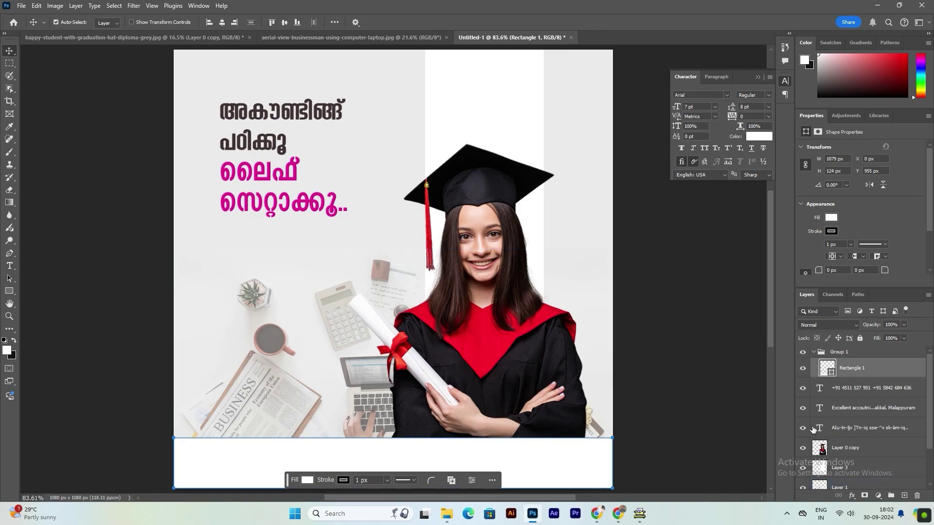
pyautogui.moveTo(852, 366); pyautogui.dragTo(855, 431)
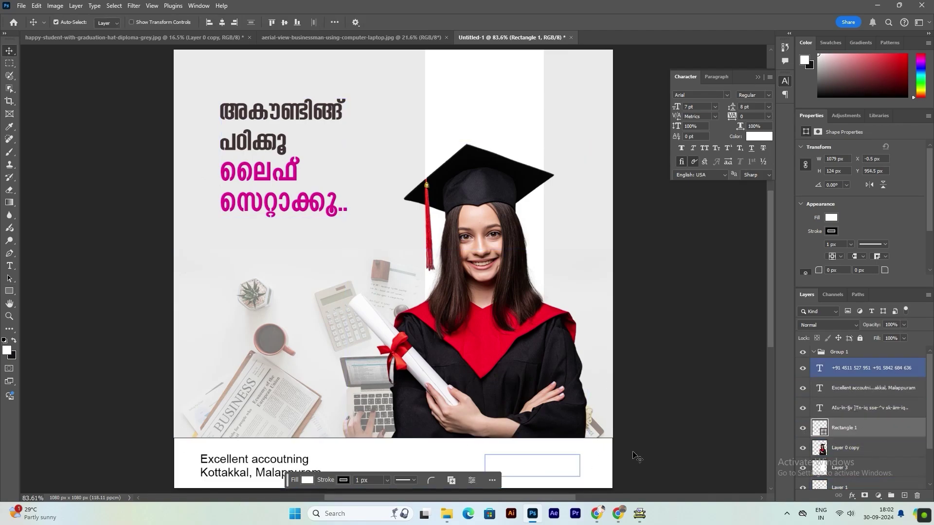
pyautogui.click(533, 467)
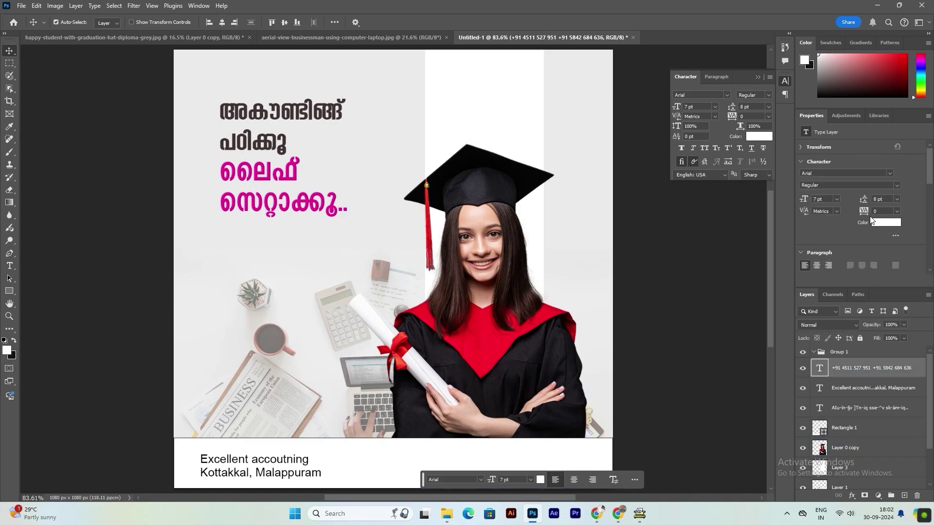
# Set the phone-number text colour to black (000000).
pyautogui.click(879, 223)
pyautogui.moveTo(429, 206); pyautogui.dragTo(462, 240)
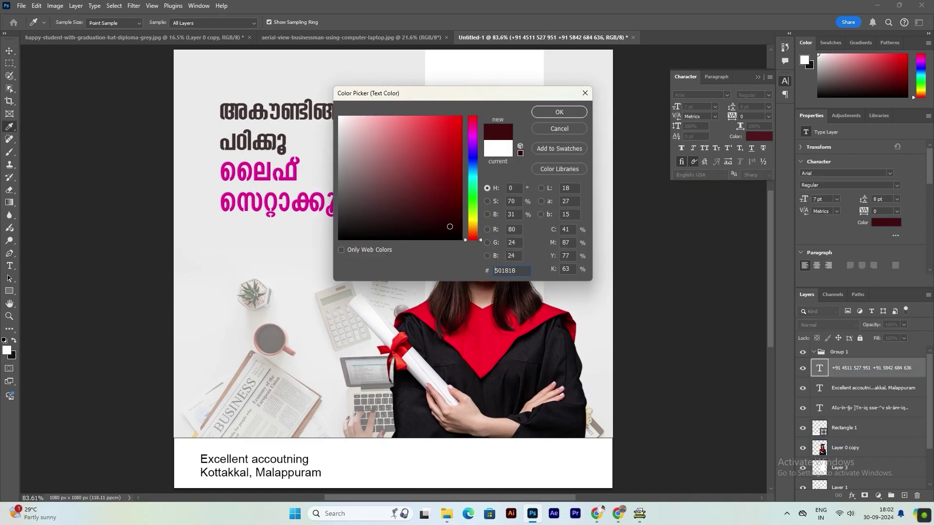
pyautogui.click(553, 112)
pyautogui.click(757, 77)
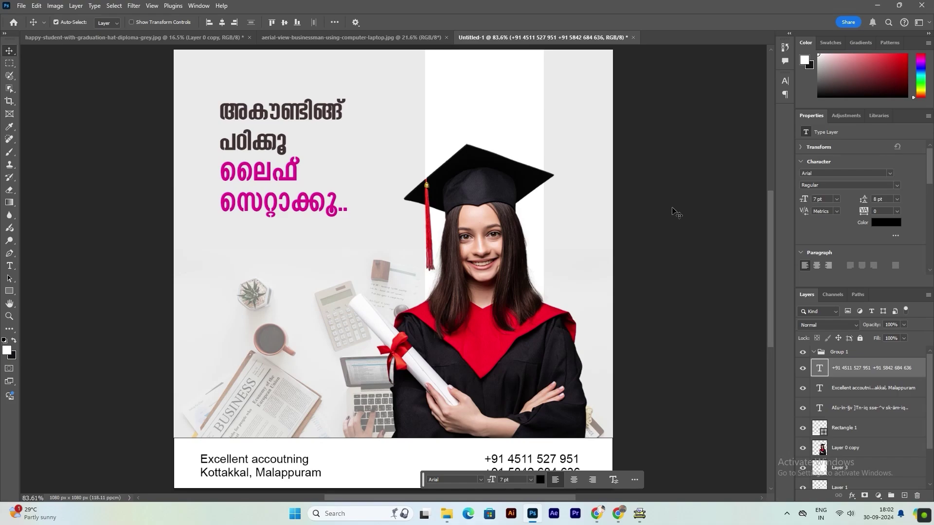
pyautogui.click(676, 213)
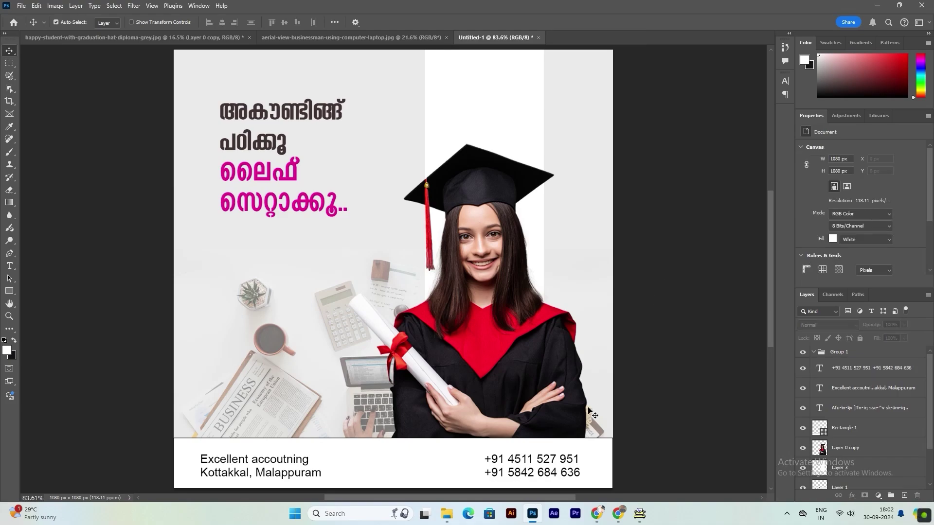
# Set the white bottom bar's stroke to 0 px.
pyautogui.click(434, 466)
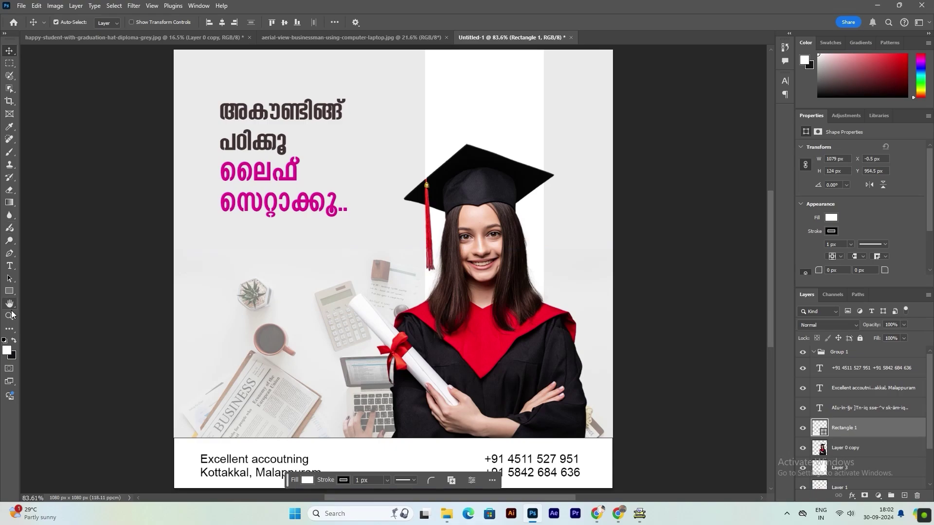
pyautogui.click(9, 293)
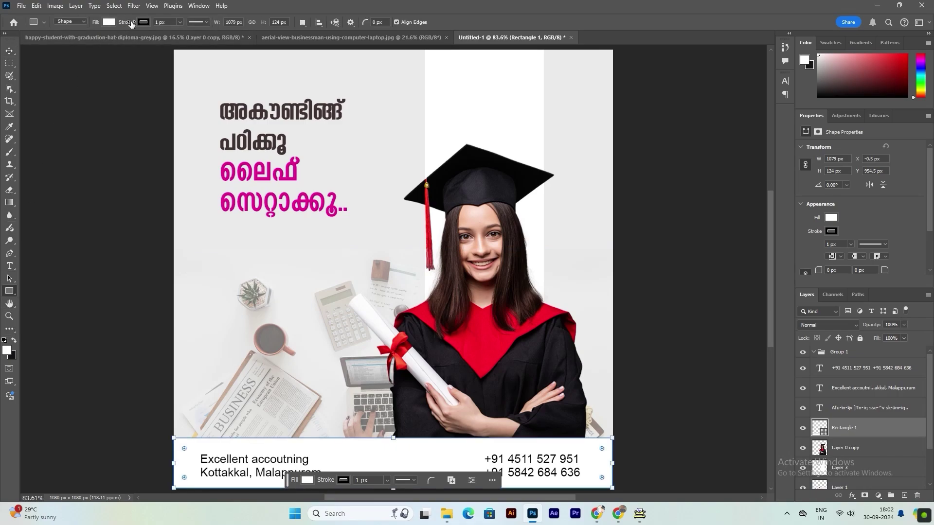
pyautogui.moveTo(131, 23); pyautogui.dragTo(115, 27)
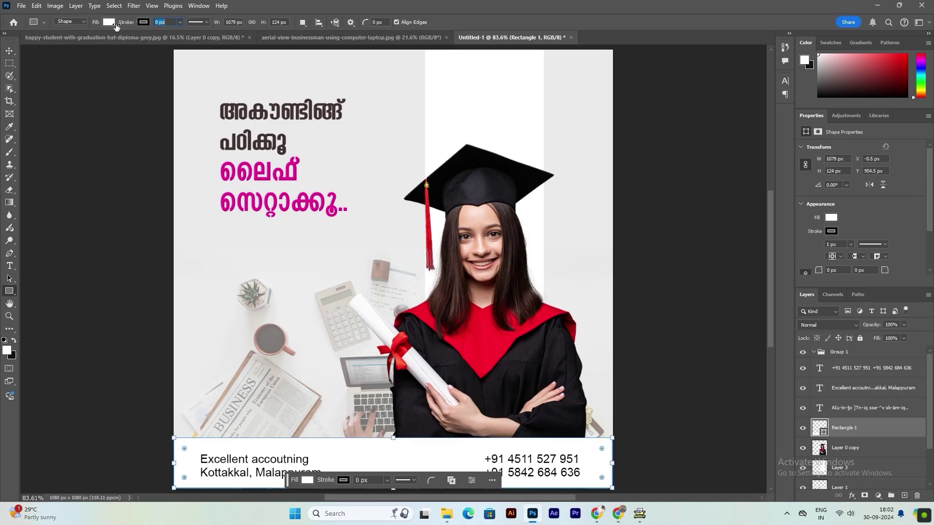
pyautogui.press('Return')
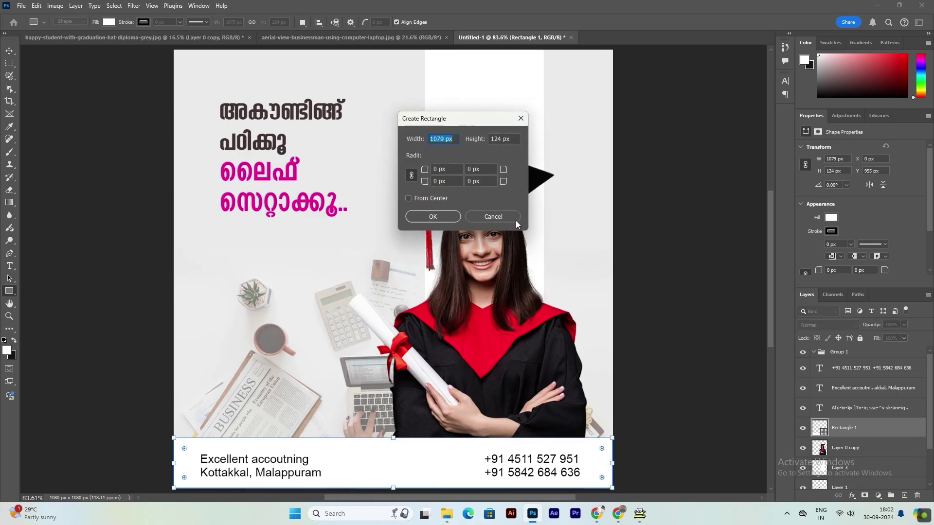
pyautogui.click(492, 216)
pyautogui.press('v')
pyautogui.click(667, 267)
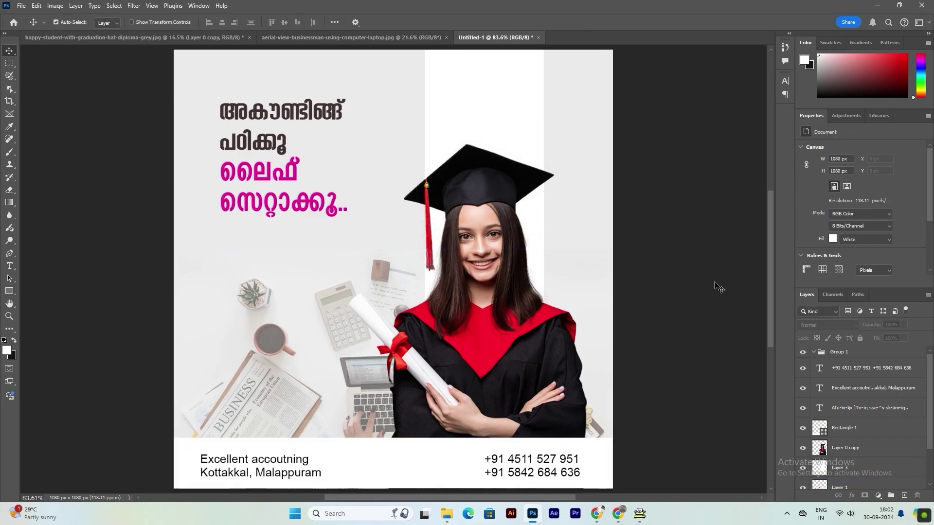
# Correct the misspelled first line to read 'Excellent accounting'.
pyautogui.doubleClick(274, 463)
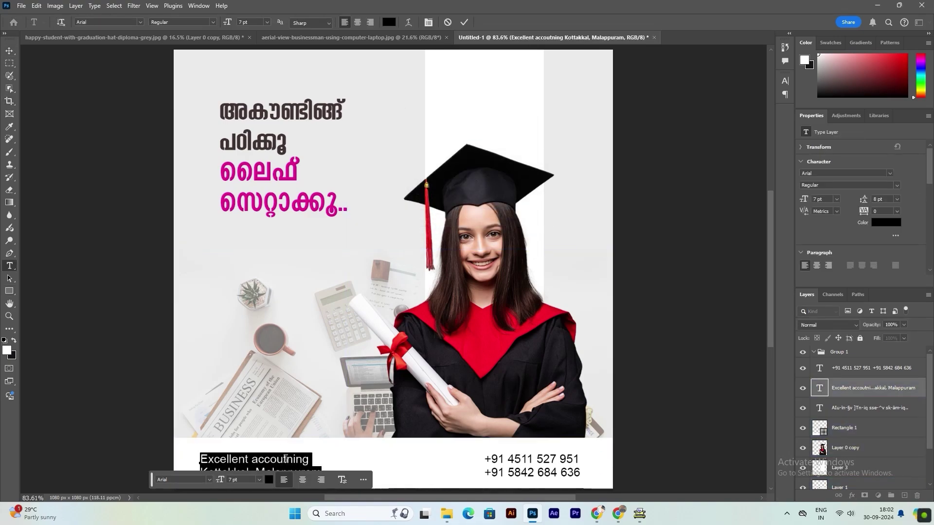
pyautogui.click(284, 459)
pyautogui.write('n')
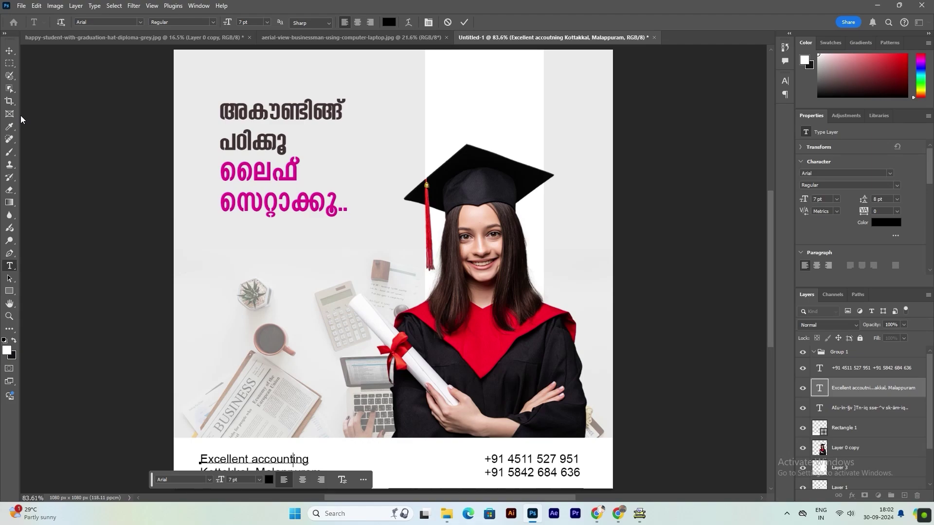
pyautogui.click(9, 50)
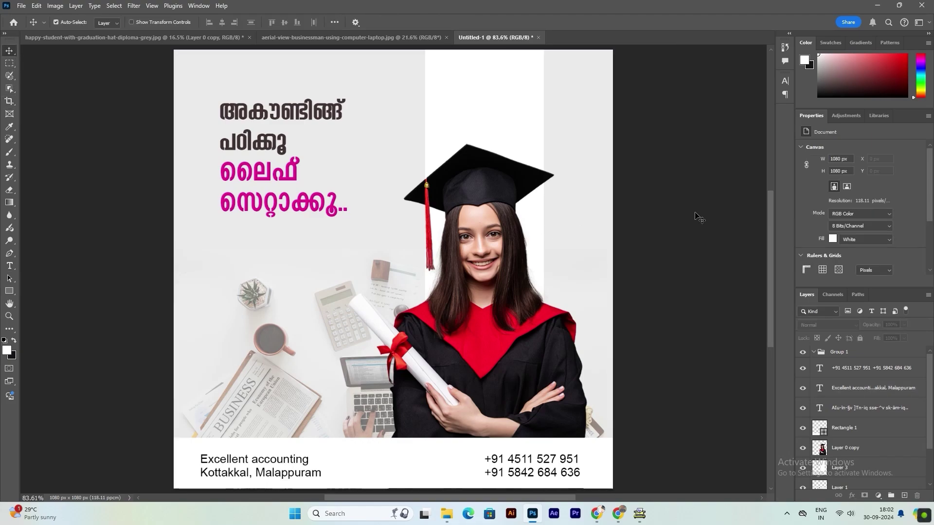
pyautogui.click(235, 473)
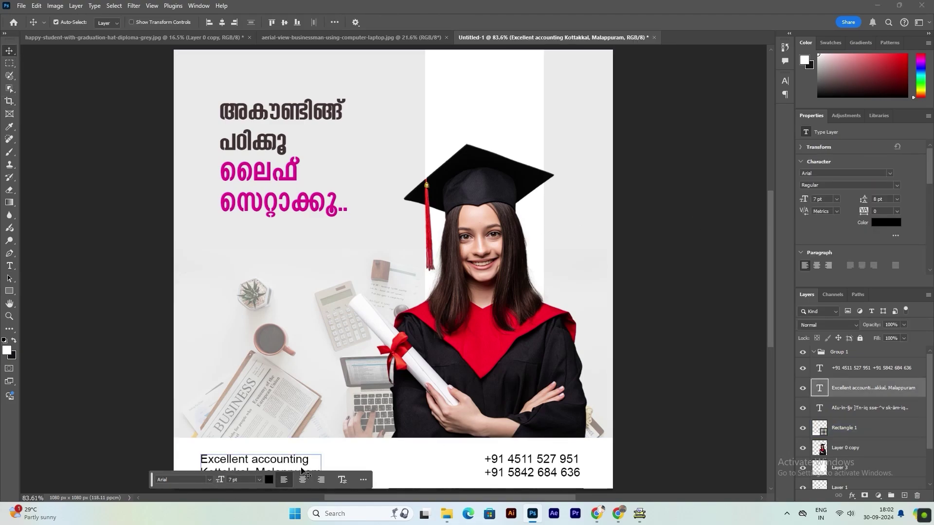
pyautogui.click(363, 479)
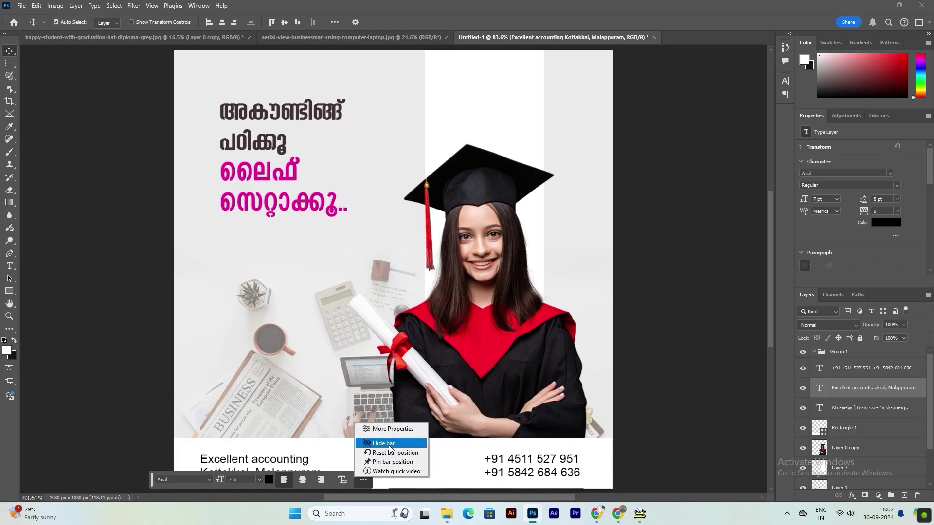
pyautogui.click(389, 444)
# Set the Kottakkal, Malappuram line to 5 pt with 5 pt leading.
pyautogui.doubleClick(294, 472)
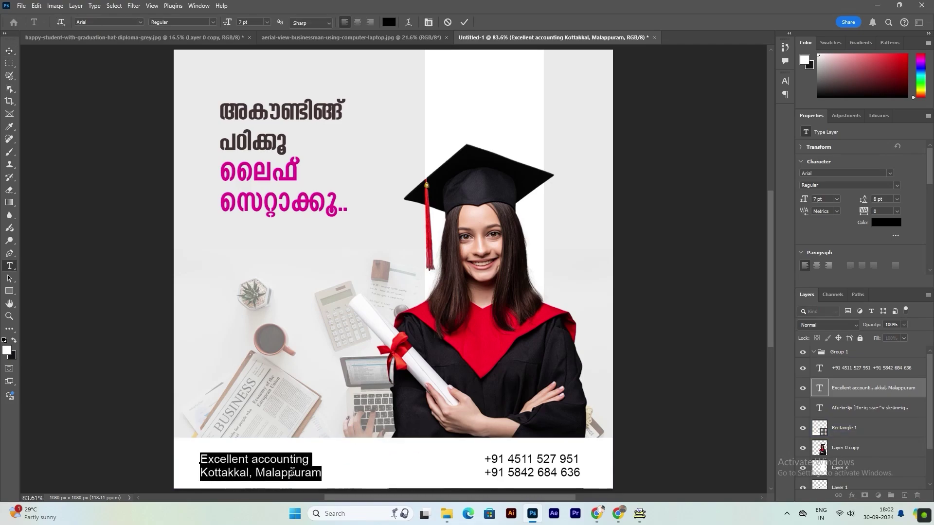
pyautogui.tripleClick(295, 472)
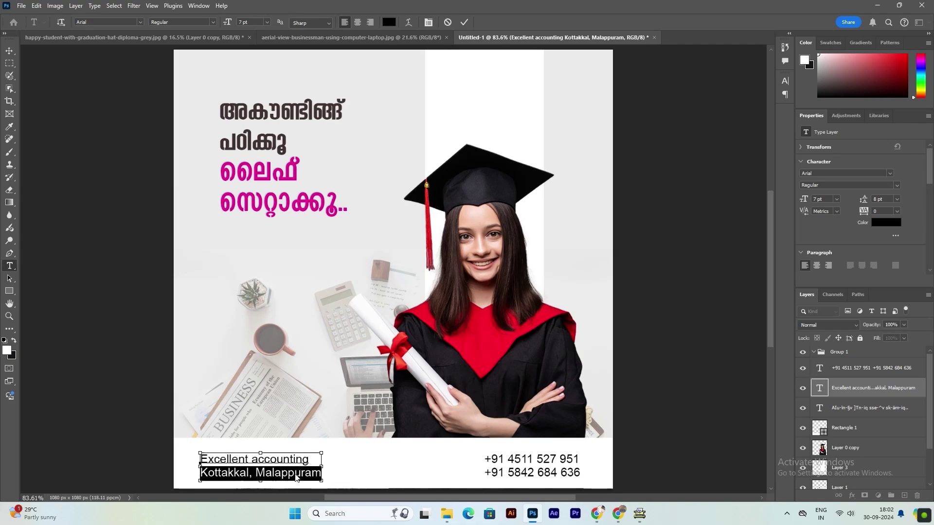
pyautogui.hotkey('ctrl', 'shift', ',')
pyautogui.hotkey('ctrl', 'shift', ',')
pyautogui.hotkey('ctrl', 'shift', ',')
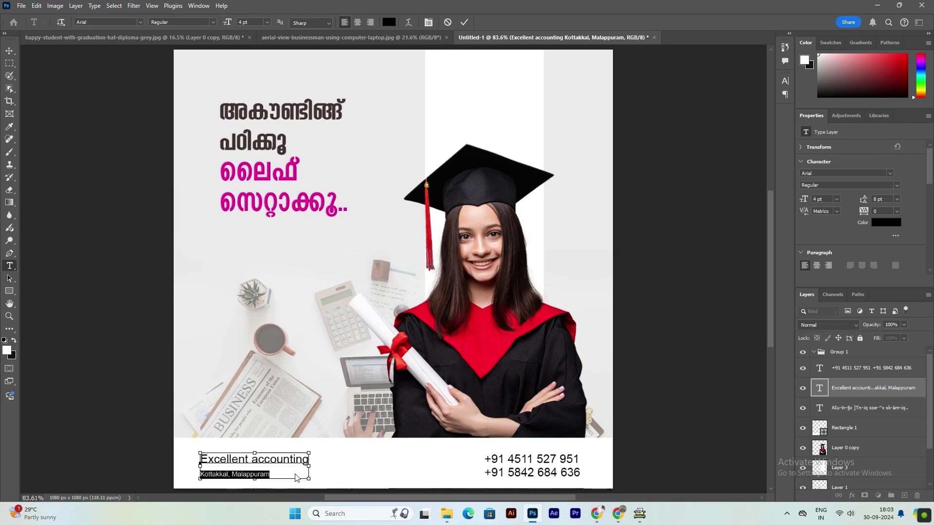
pyautogui.hotkey('ctrl', 'shift', '.')
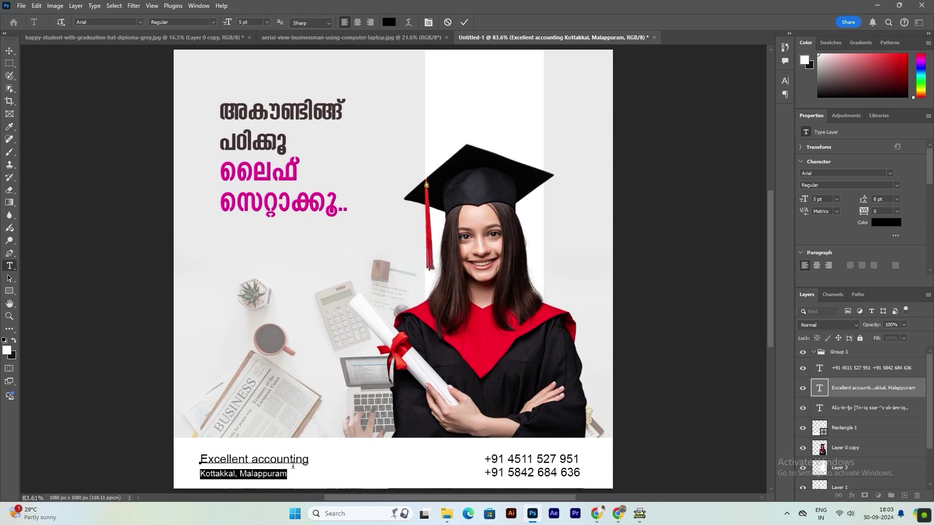
pyautogui.click(428, 23)
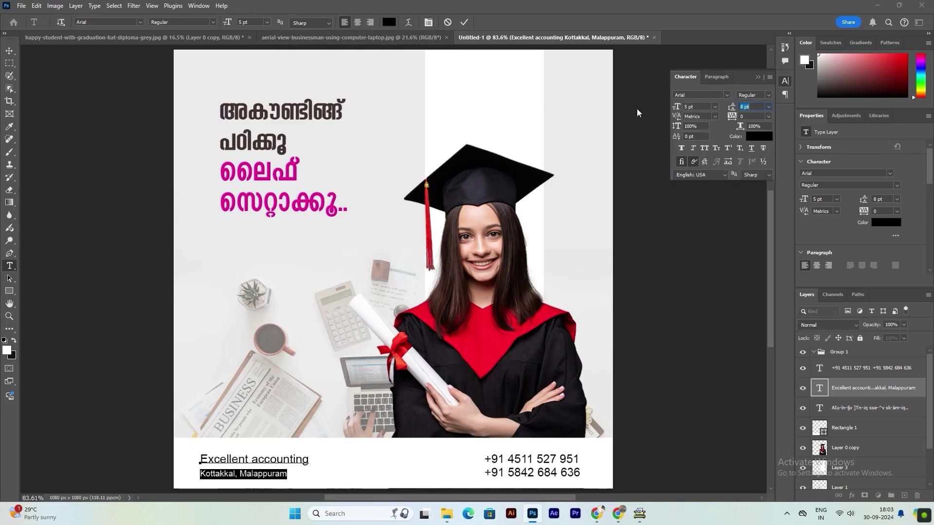
pyautogui.moveTo(732, 108); pyautogui.dragTo(730, 108)
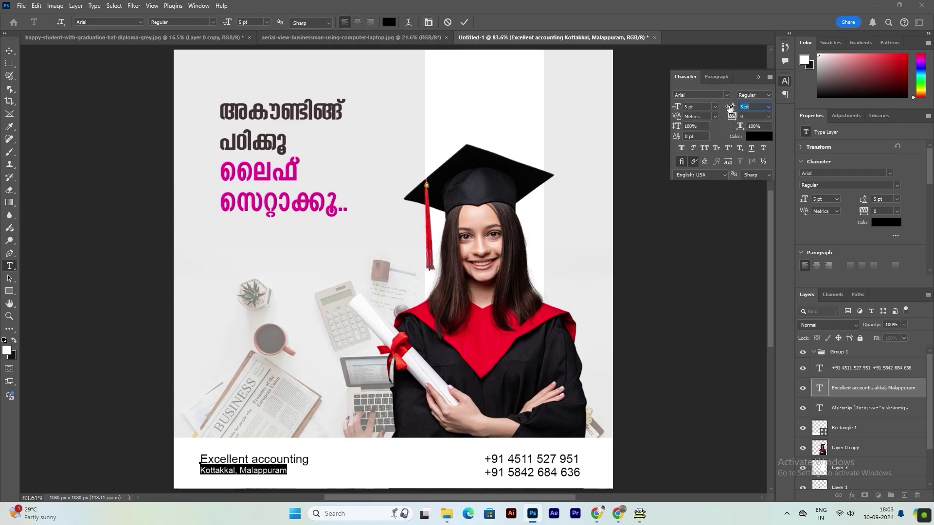
pyautogui.click(9, 51)
# Nudge the address text block slightly downward and review the layout.
pyautogui.click(666, 358)
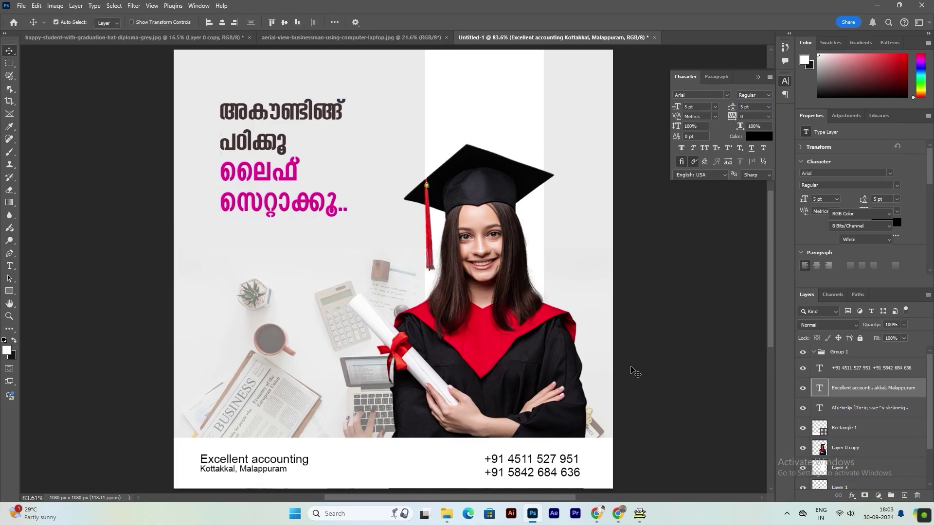
pyautogui.moveTo(205, 466); pyautogui.dragTo(213, 465)
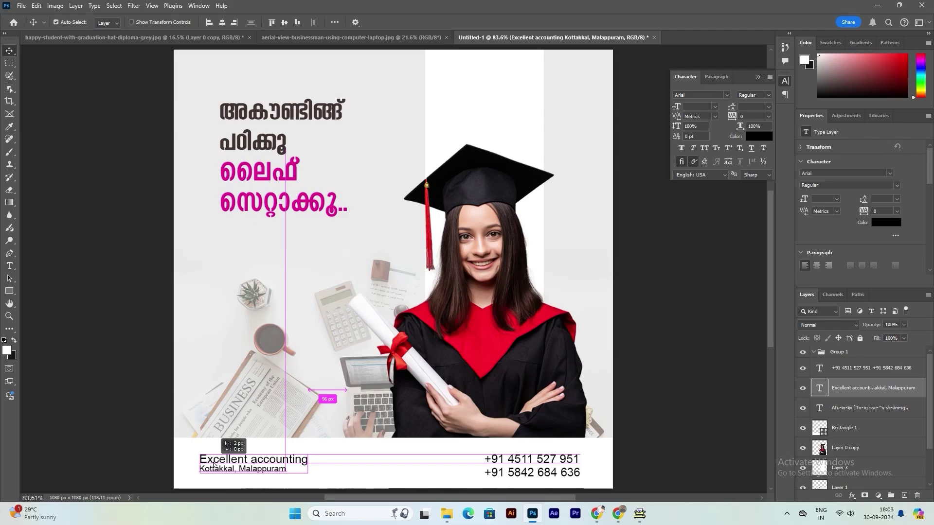
pyautogui.moveTo(213, 465); pyautogui.dragTo(213, 466)
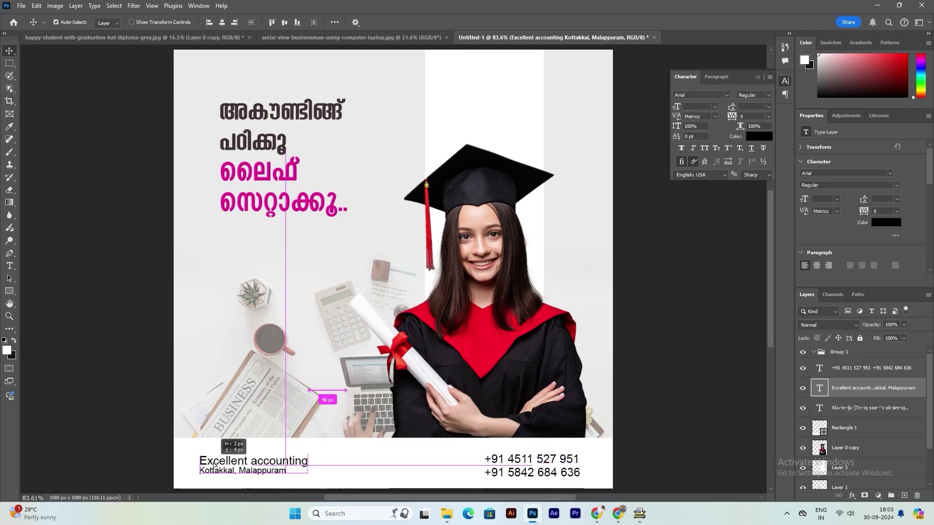
pyautogui.click(664, 407)
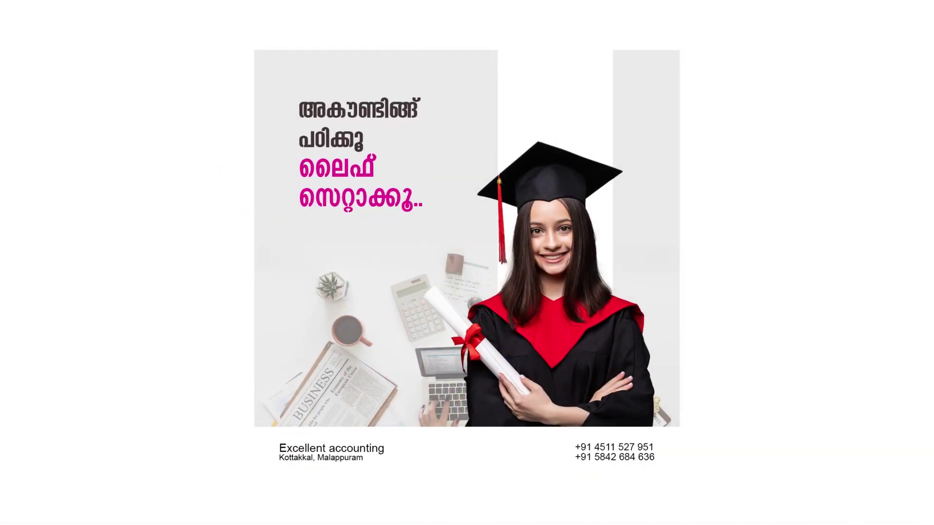